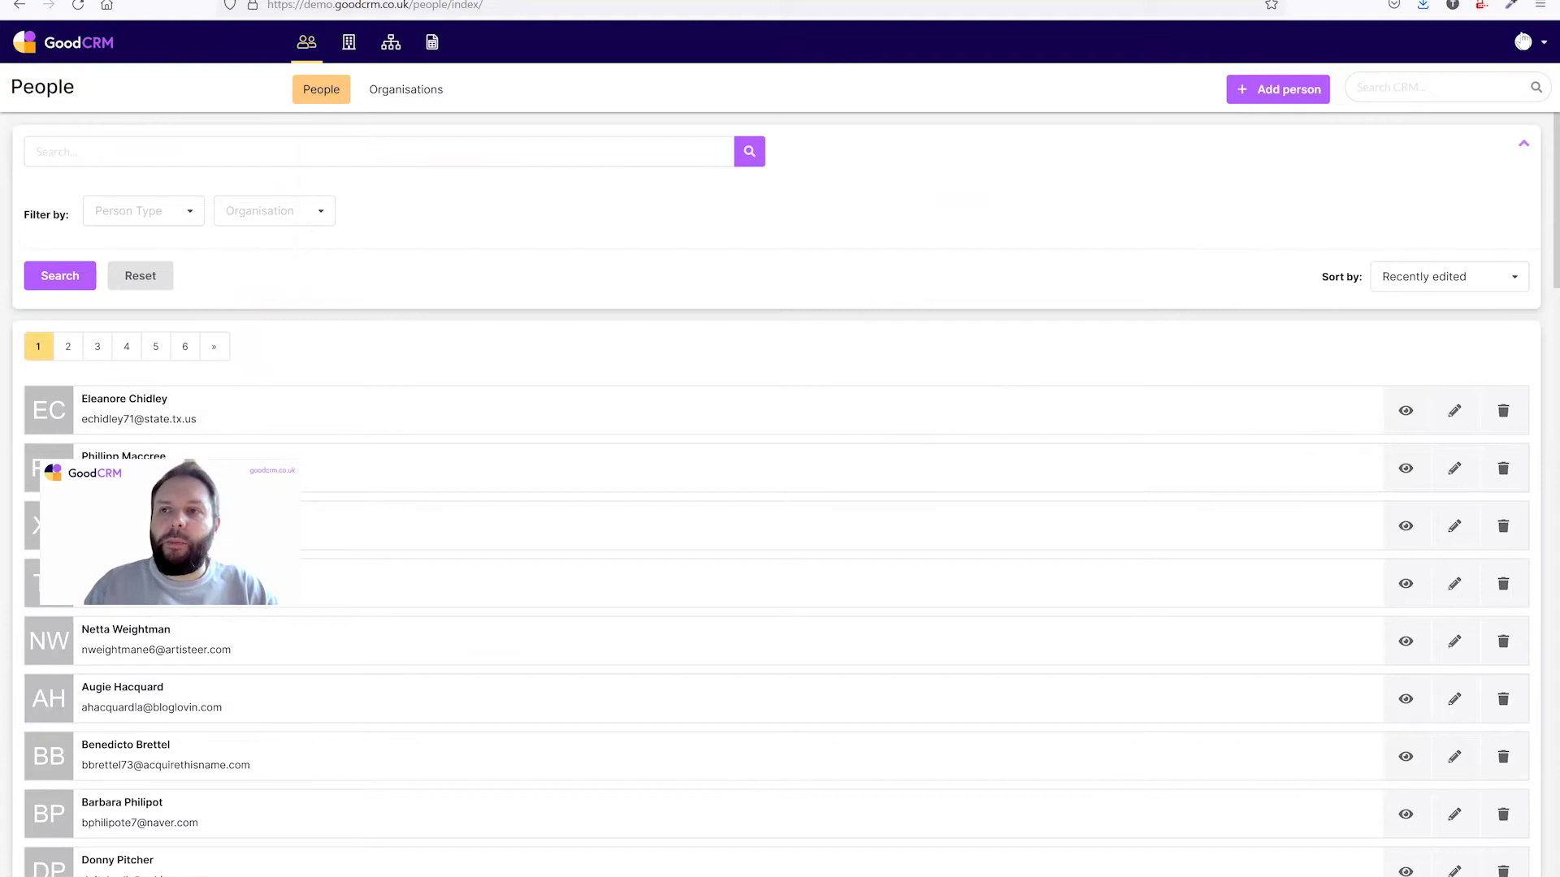
Step: Open the data import tool and review the cheatsheet on formatting data for import
{"action": "left_click", "coordinate": [1526, 43]}
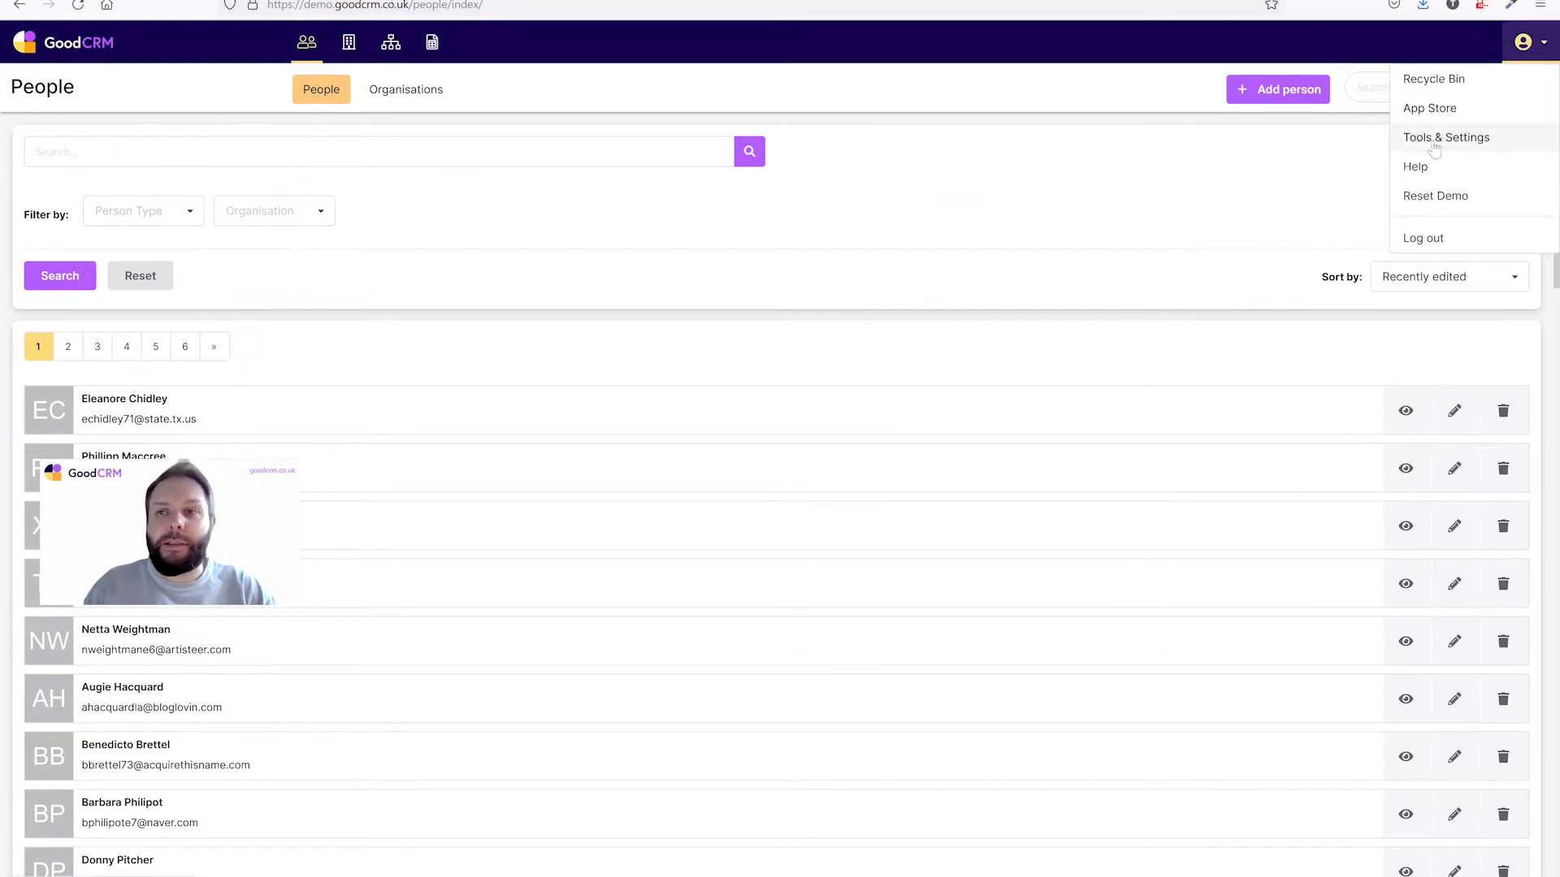
{"action": "left_click", "coordinate": [1434, 146]}
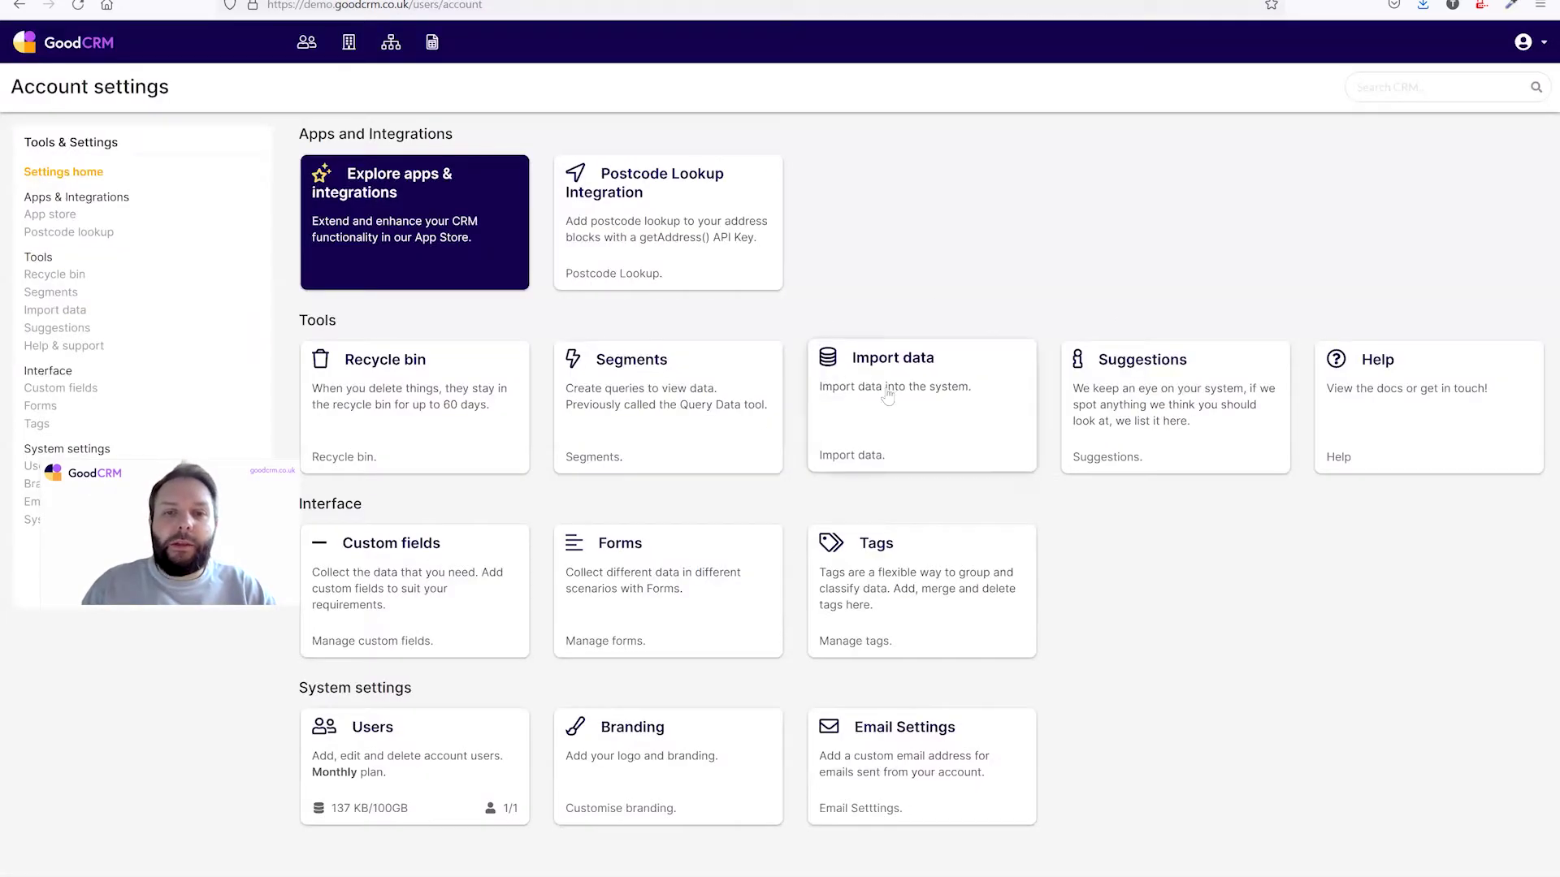
{"action": "left_click", "coordinate": [911, 400]}
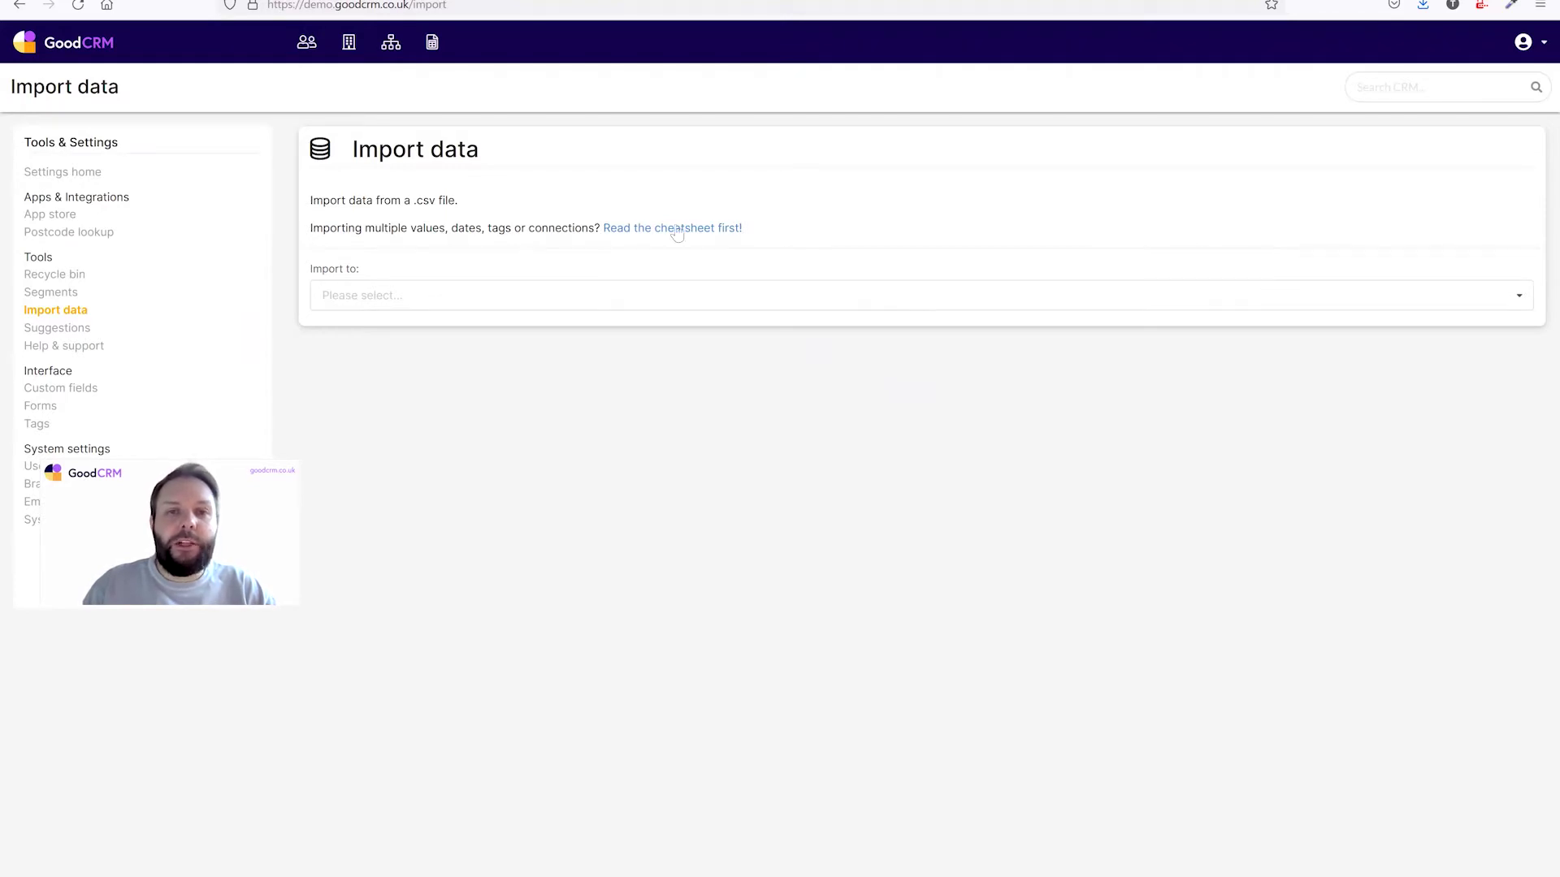
{"action": "left_click", "coordinate": [703, 230]}
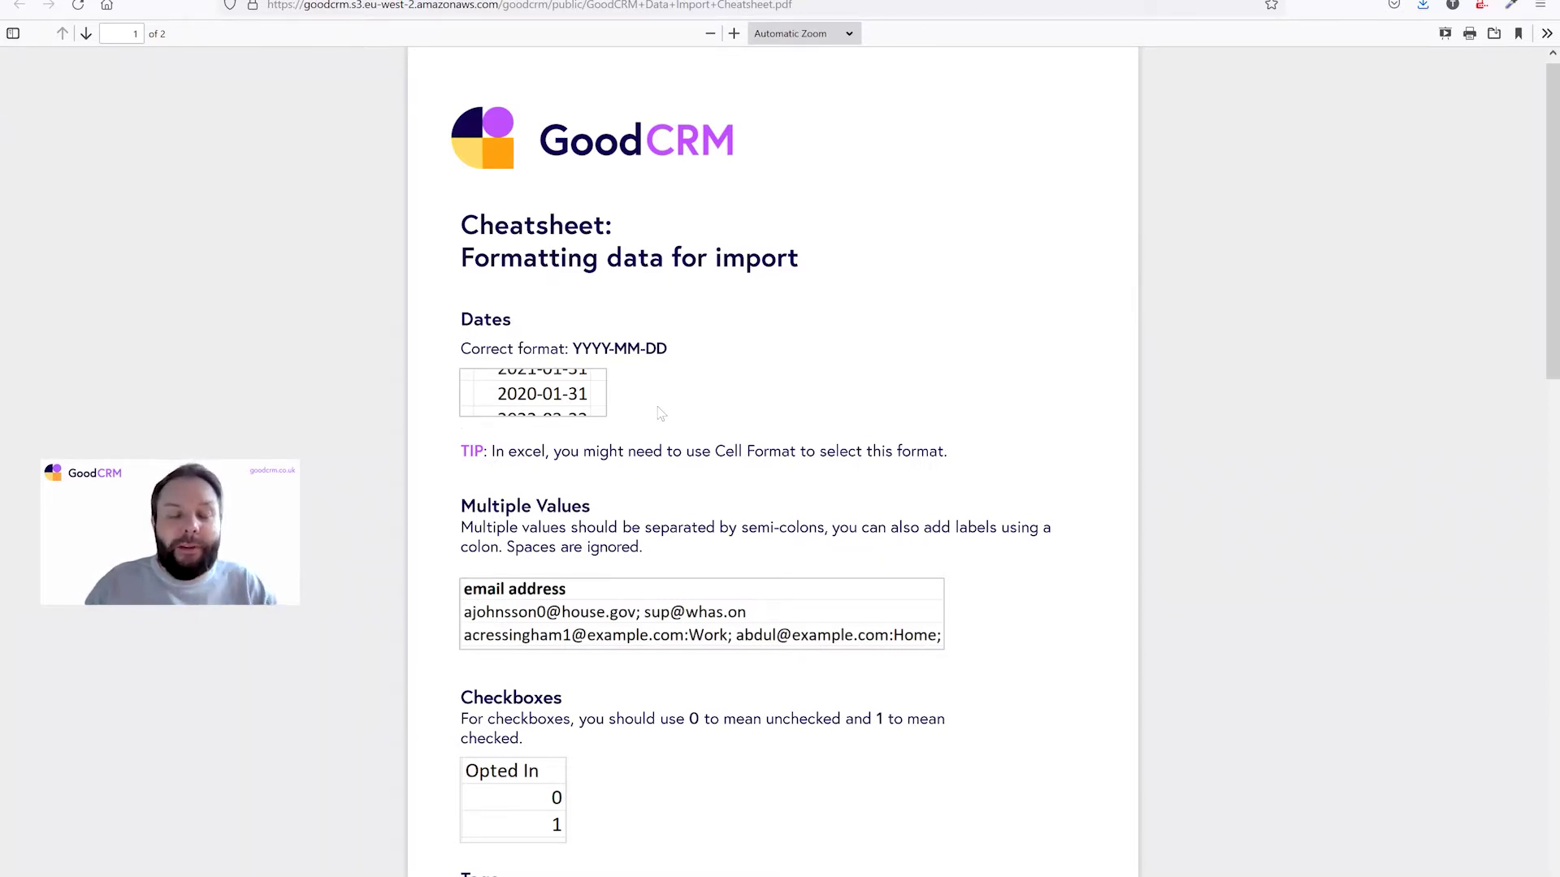
{"action": "key", "text": "ctrl+w"}
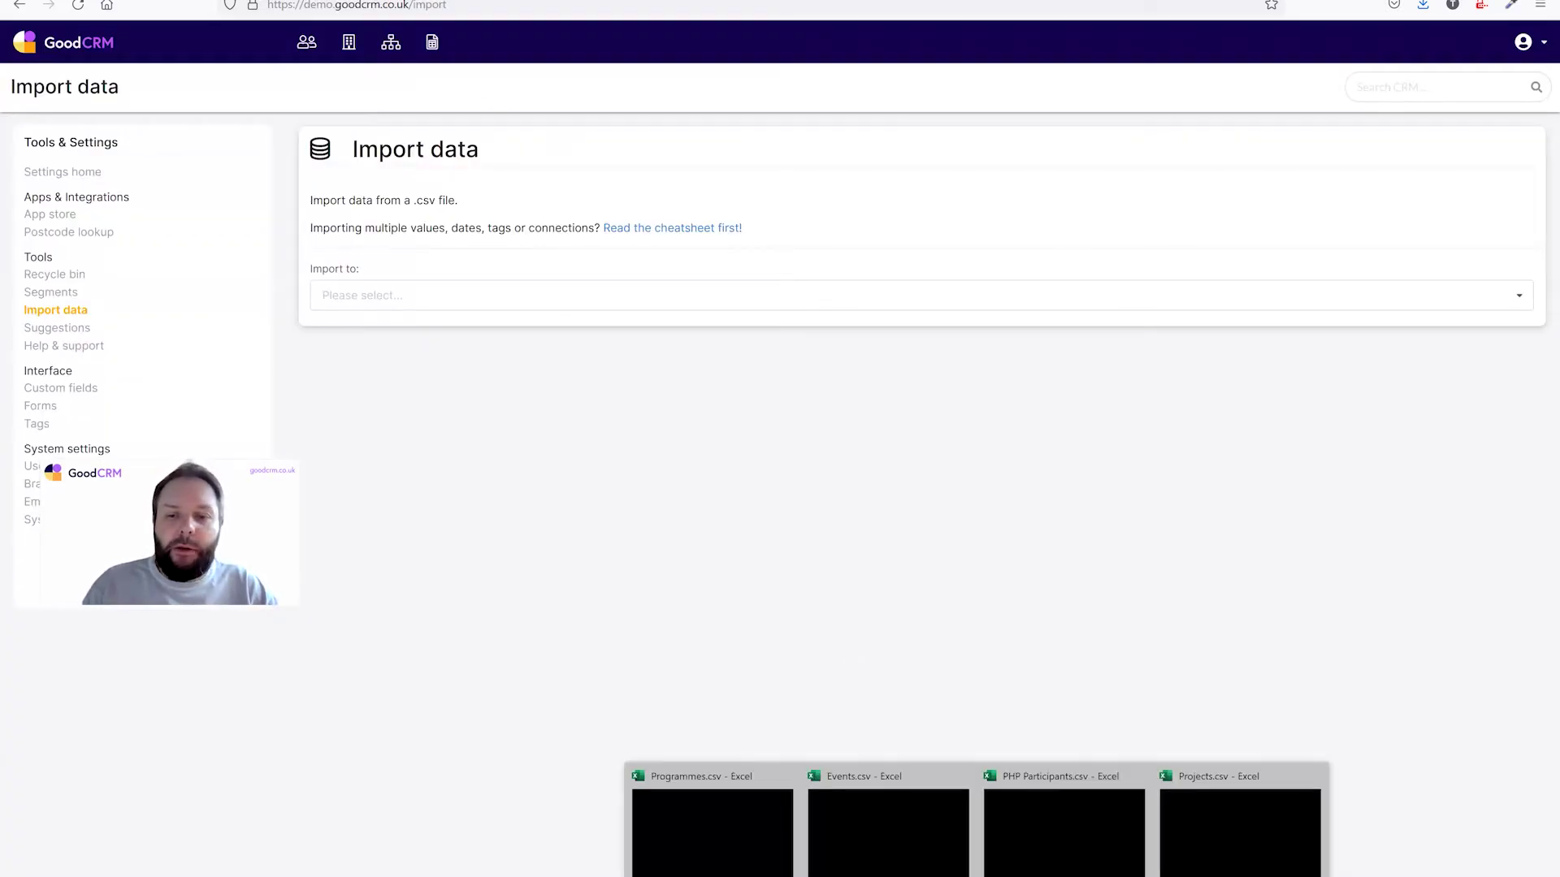
Step: Switch to Excel and examine the columns in Programmes.csv, Projects.csv and Events.csv, including the events' Participants entries
{"action": "left_click", "coordinate": [777, 822]}
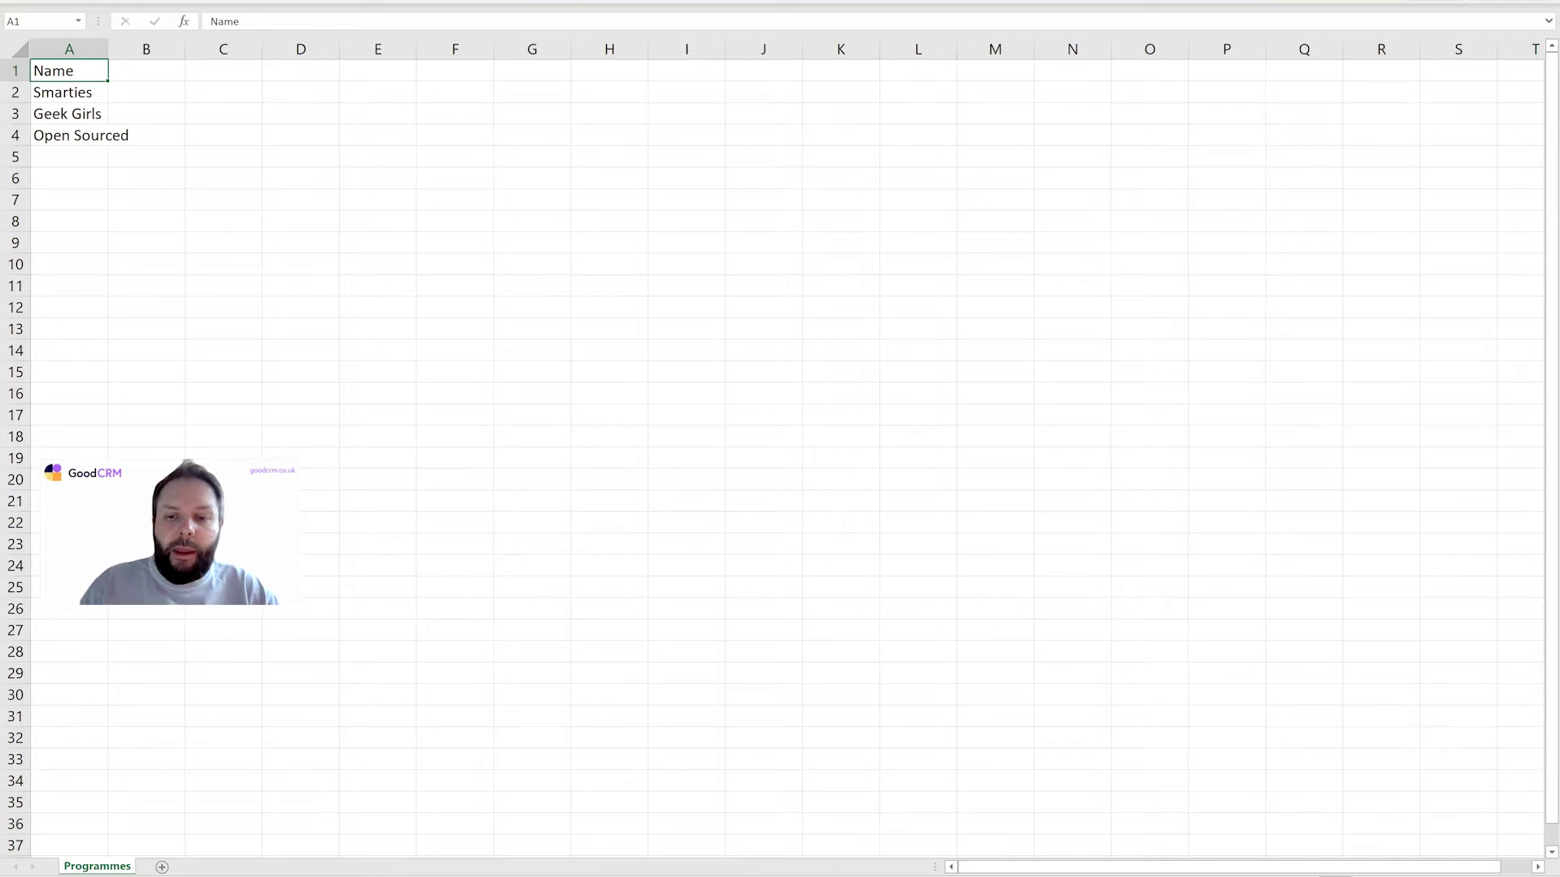
{"action": "mouse_move", "coordinate": [977, 876]}
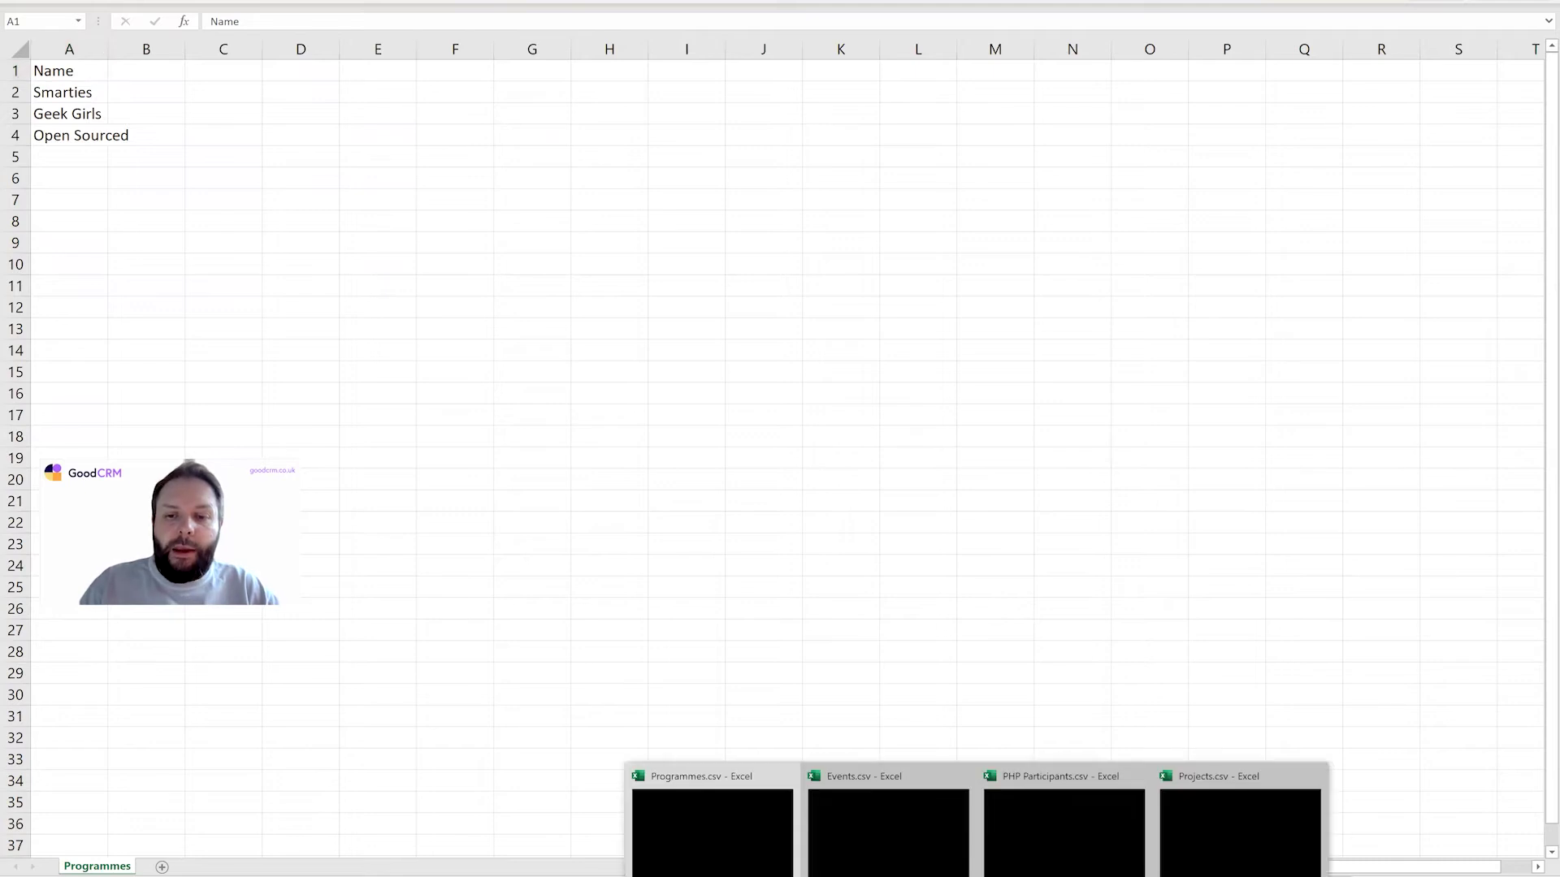
{"action": "left_click", "coordinate": [1207, 820]}
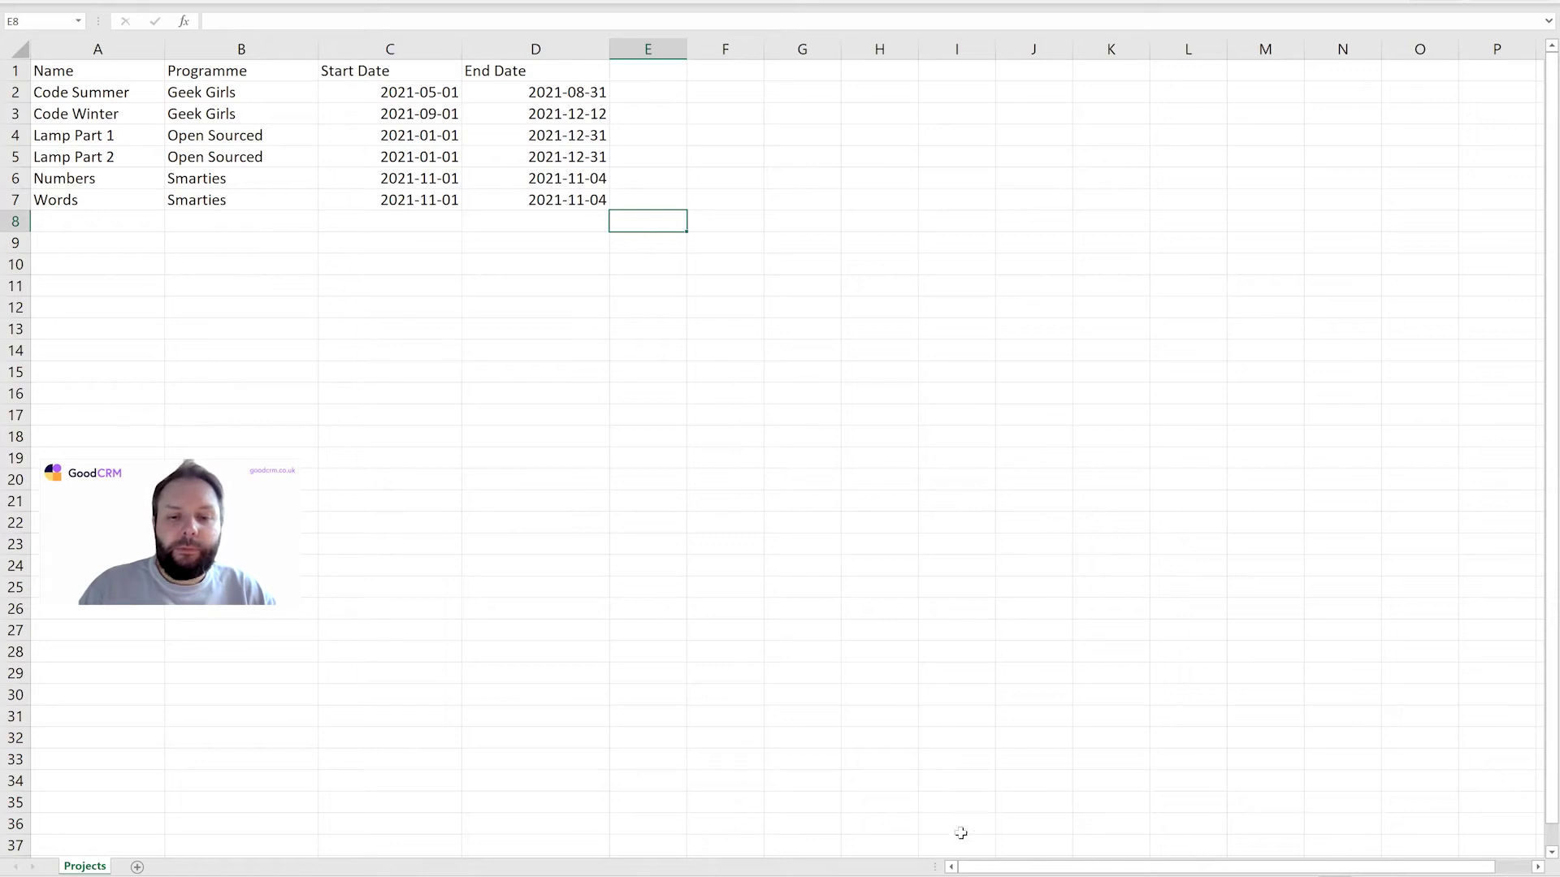
{"action": "left_click", "coordinate": [975, 876]}
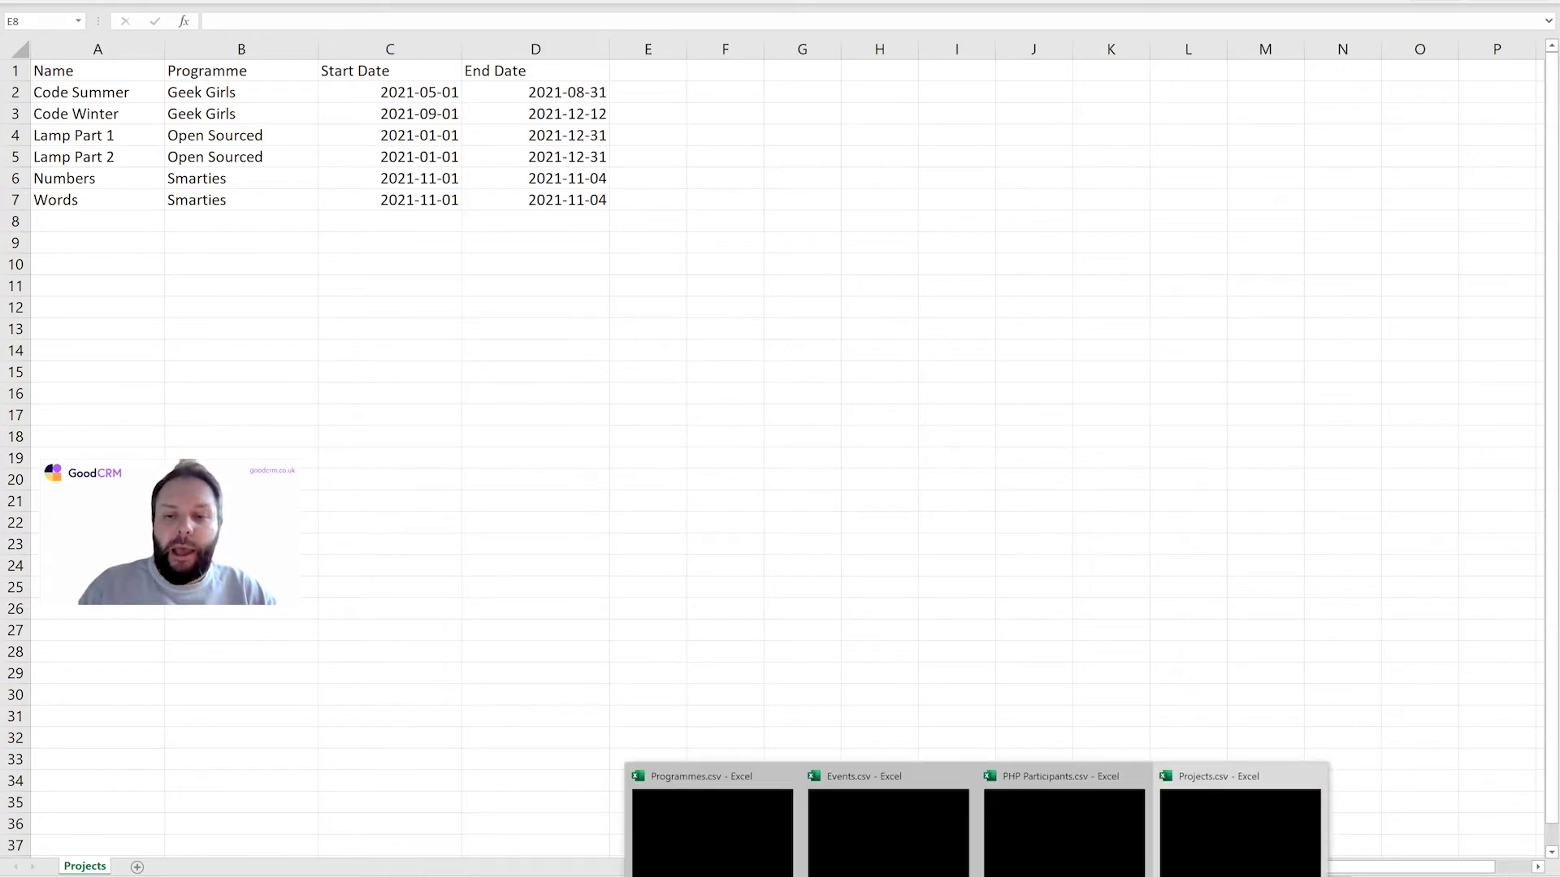
{"action": "left_click", "coordinate": [923, 859]}
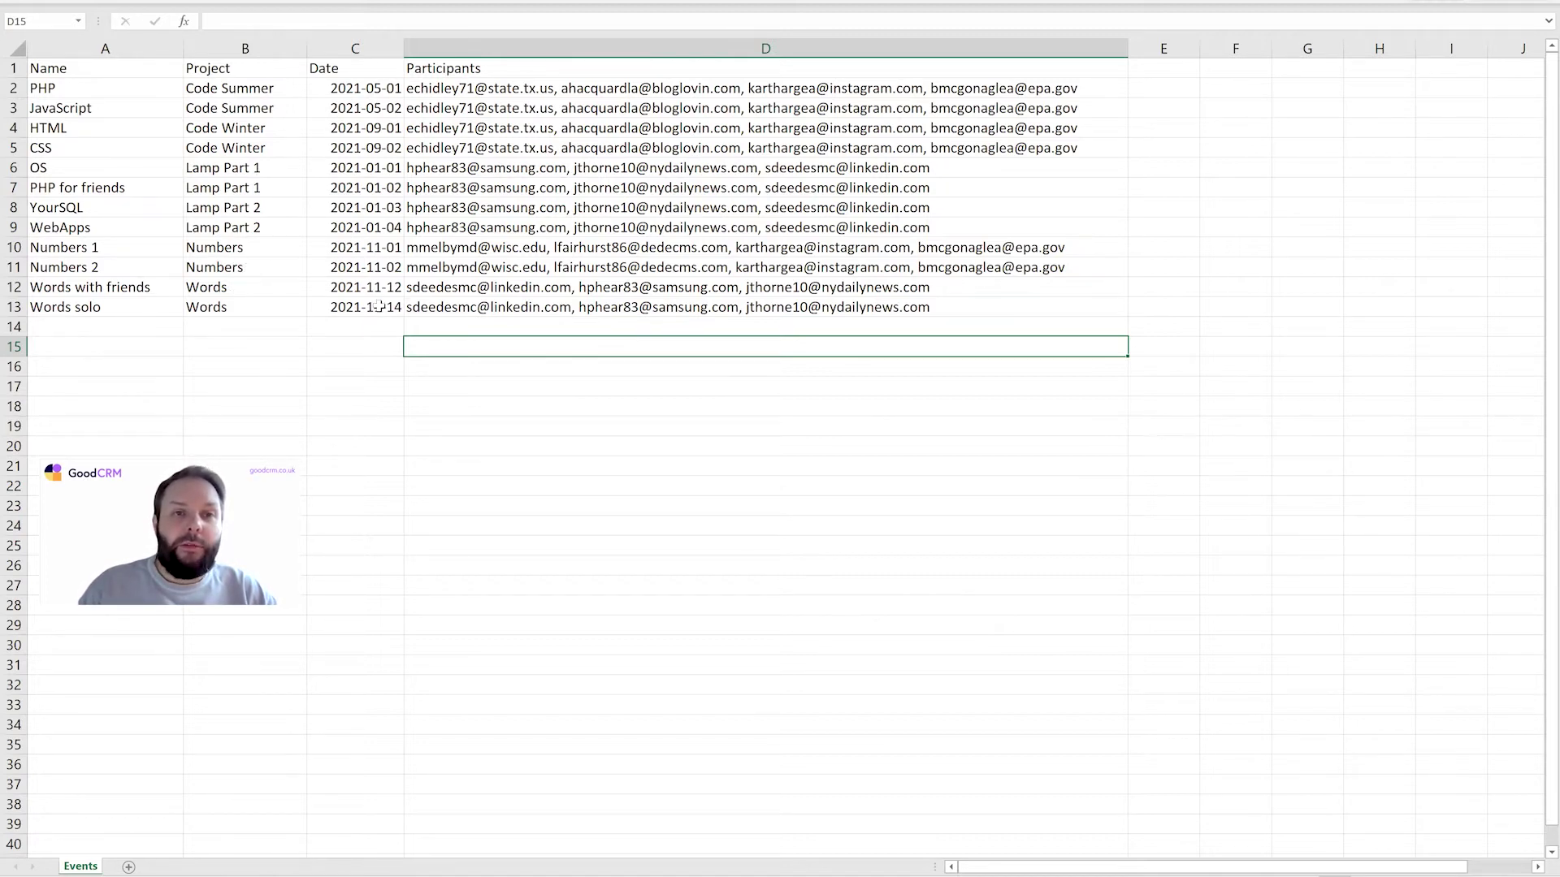
{"action": "left_click", "coordinate": [463, 91]}
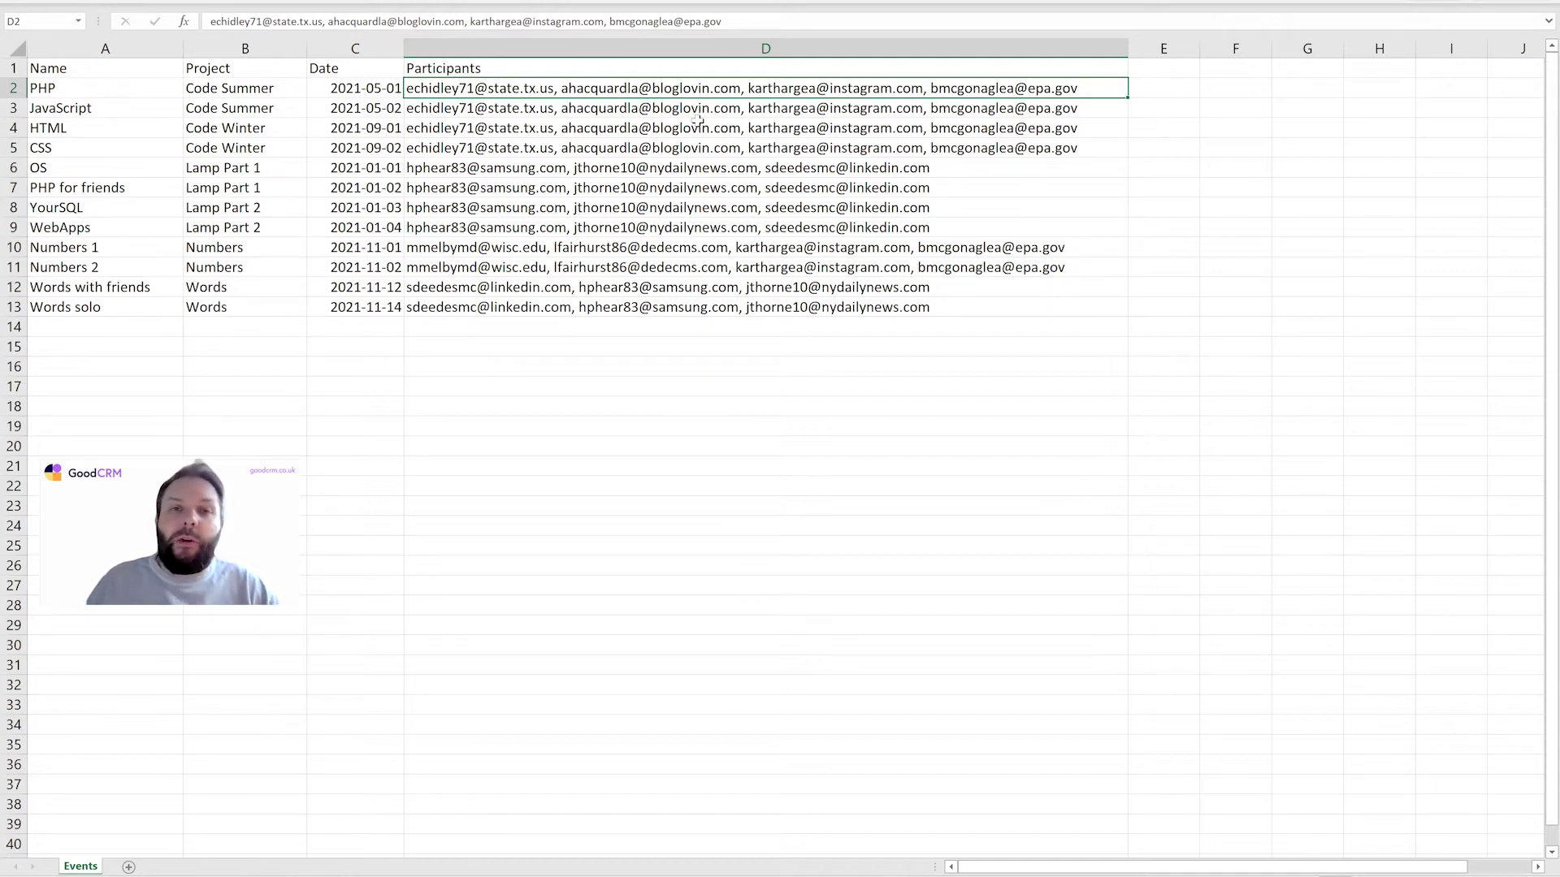
{"action": "left_click", "coordinate": [751, 374]}
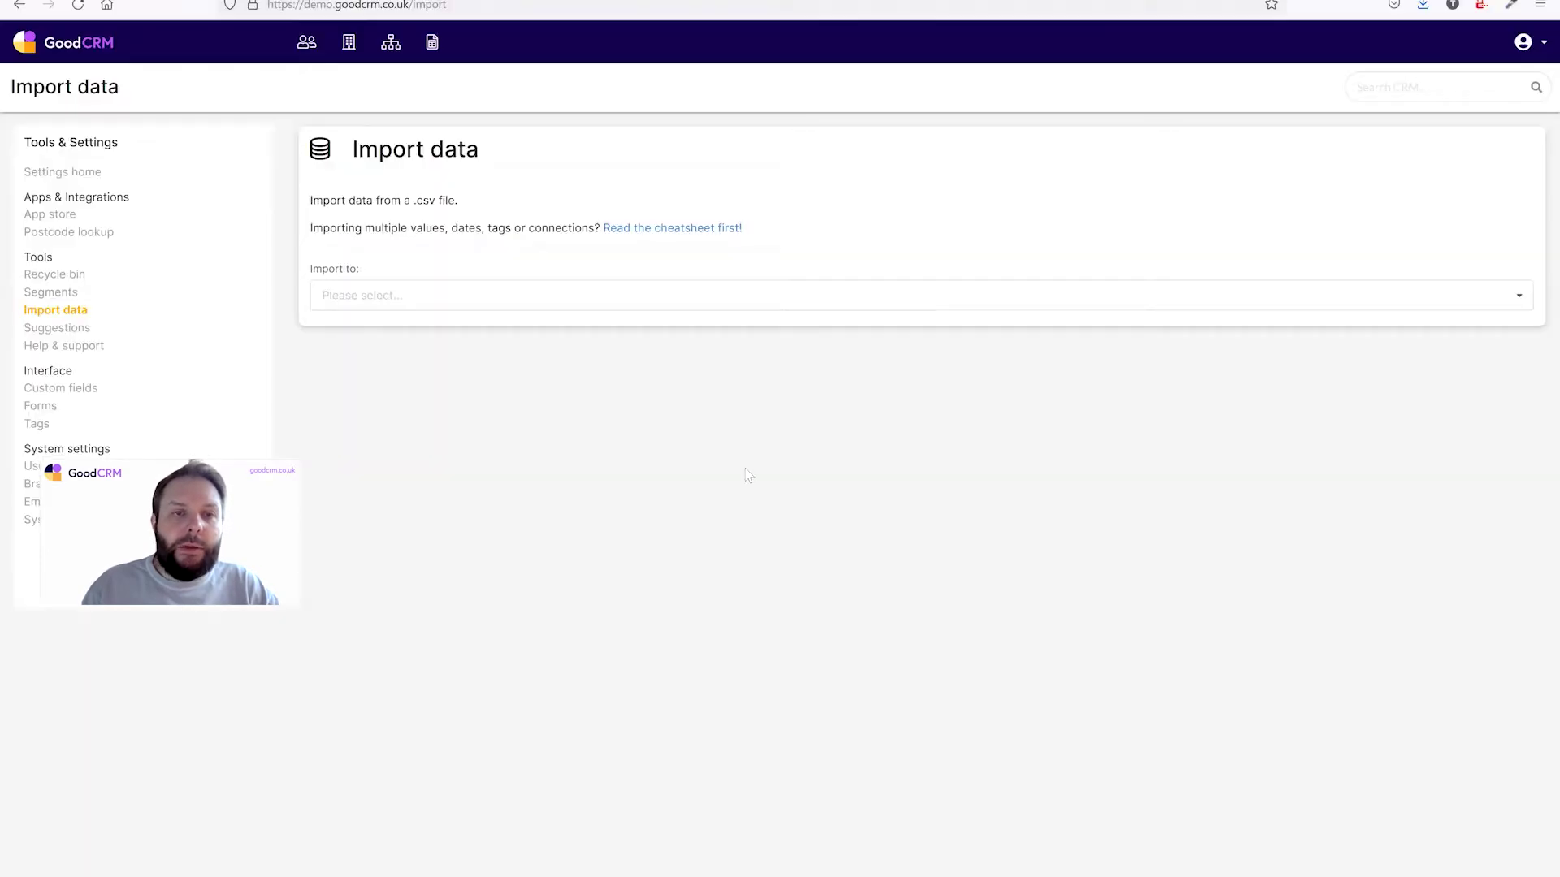
Step: Back in GoodCRM, choose Programmes as the import target and upload Programmes.csv
{"action": "left_click", "coordinate": [715, 298]}
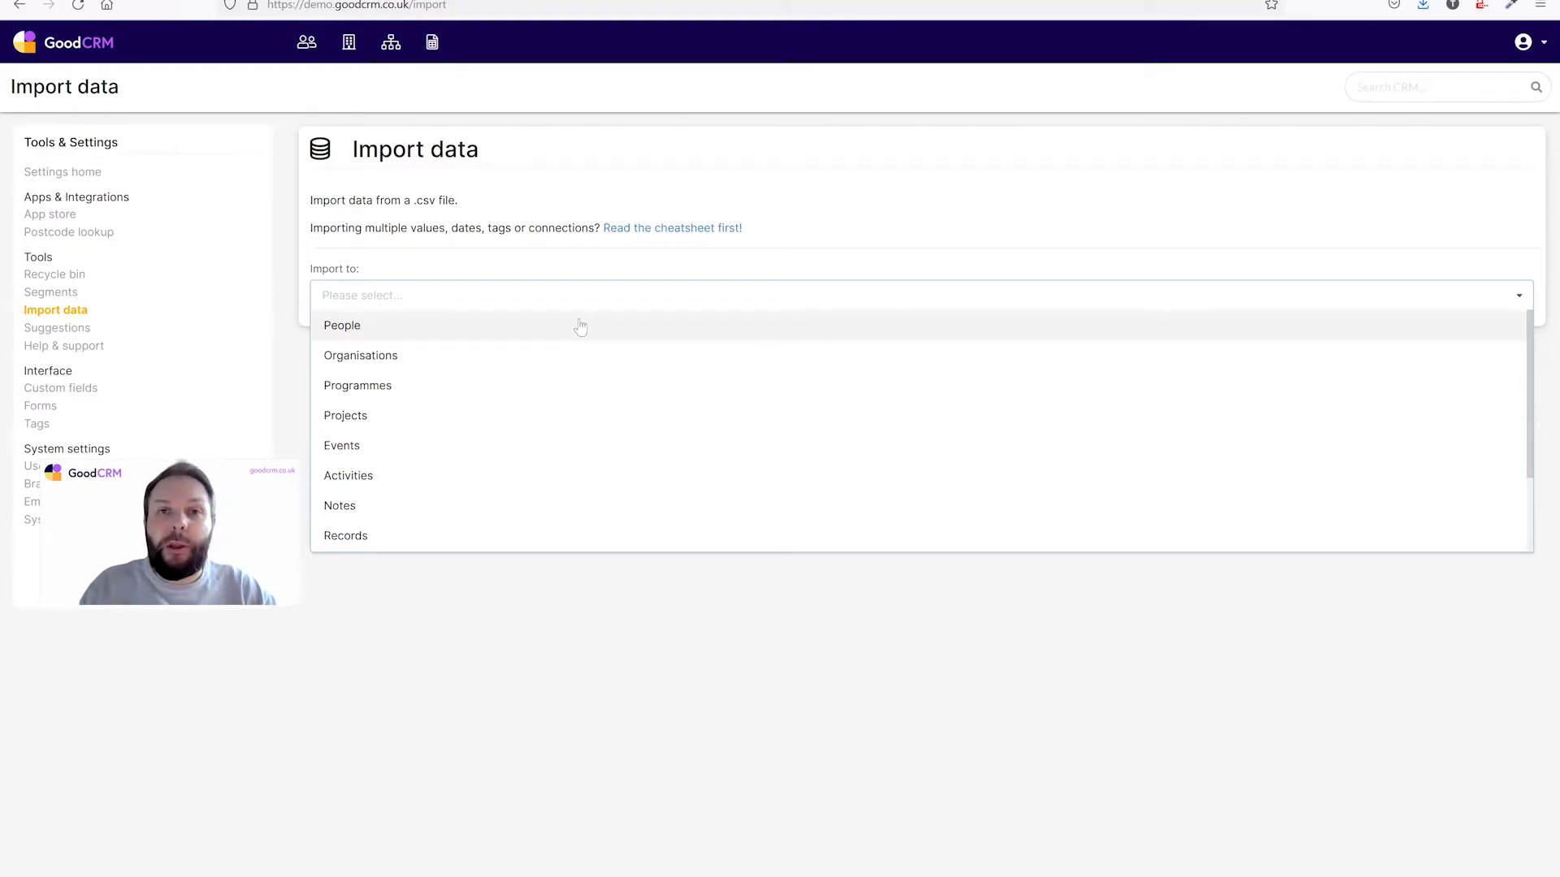
{"action": "left_click", "coordinate": [408, 385]}
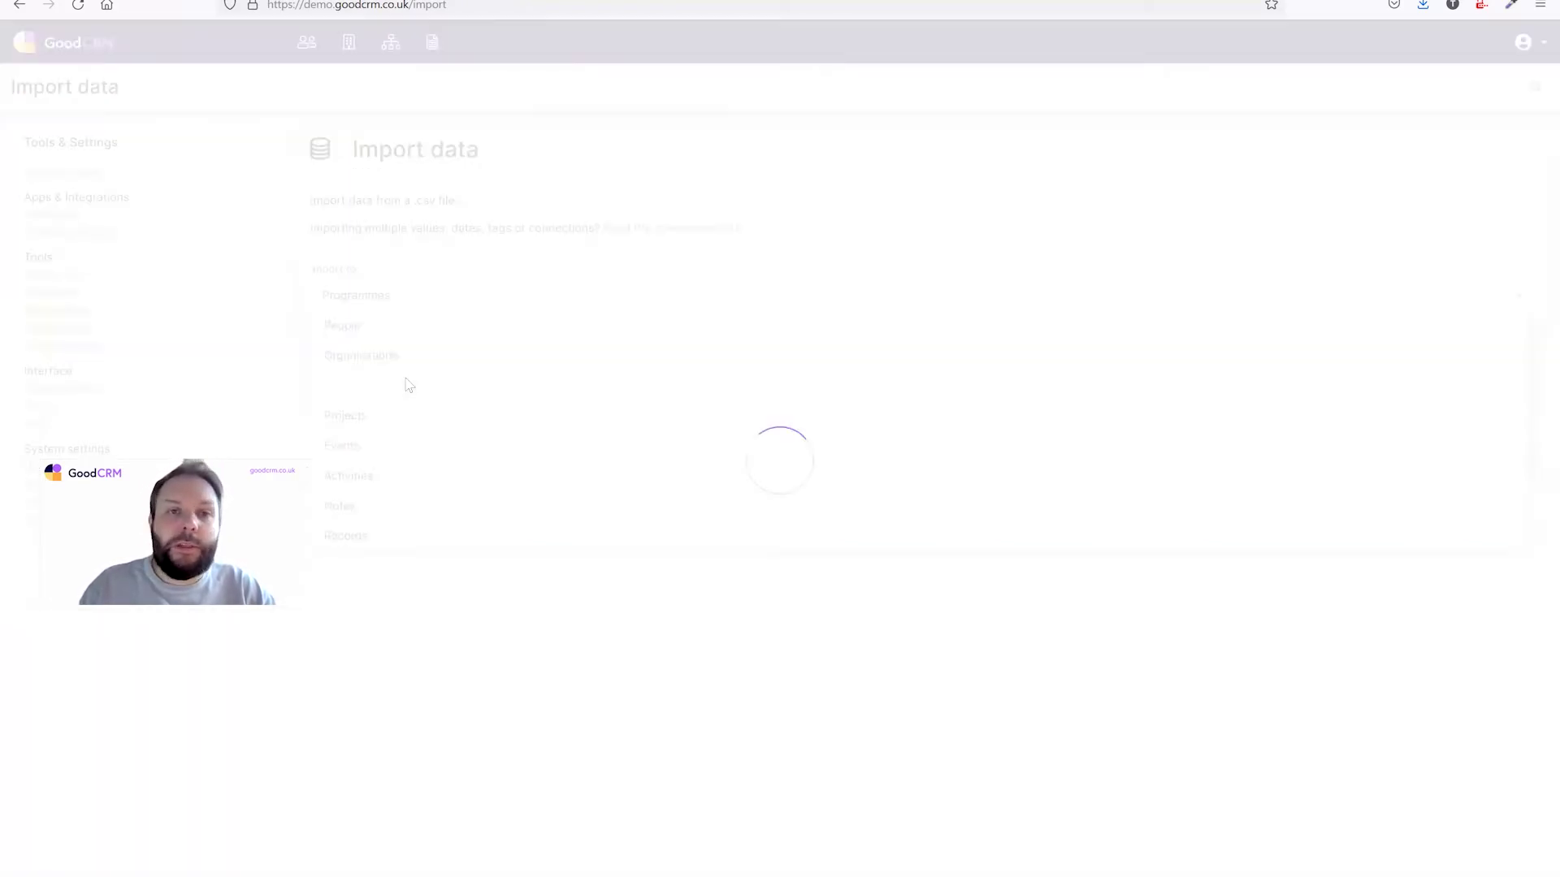
{"action": "left_click", "coordinate": [351, 352]}
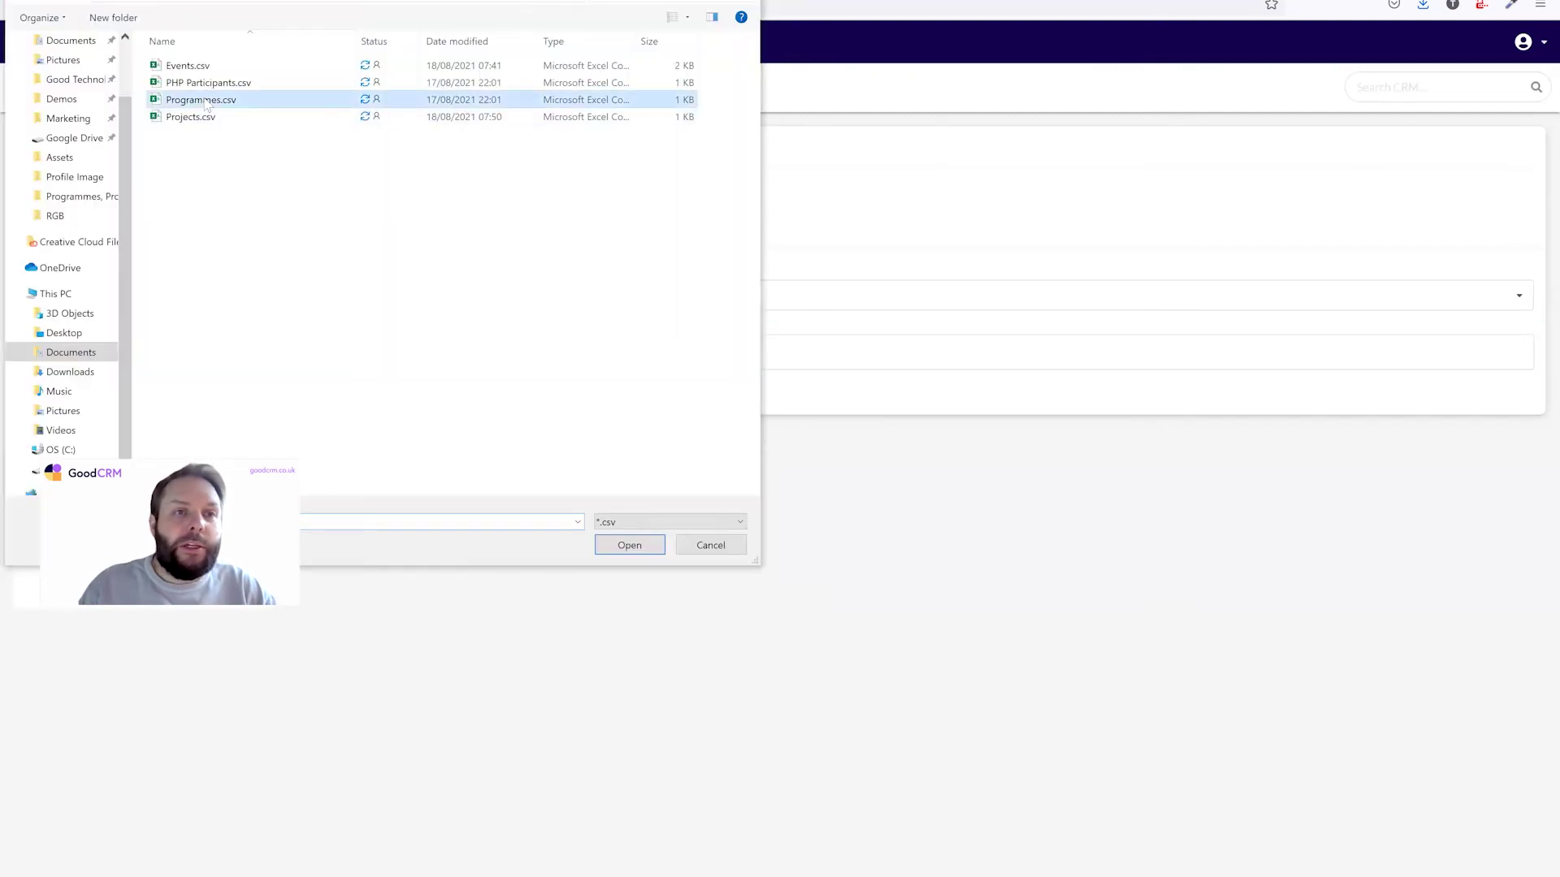
{"action": "left_click", "coordinate": [205, 101]}
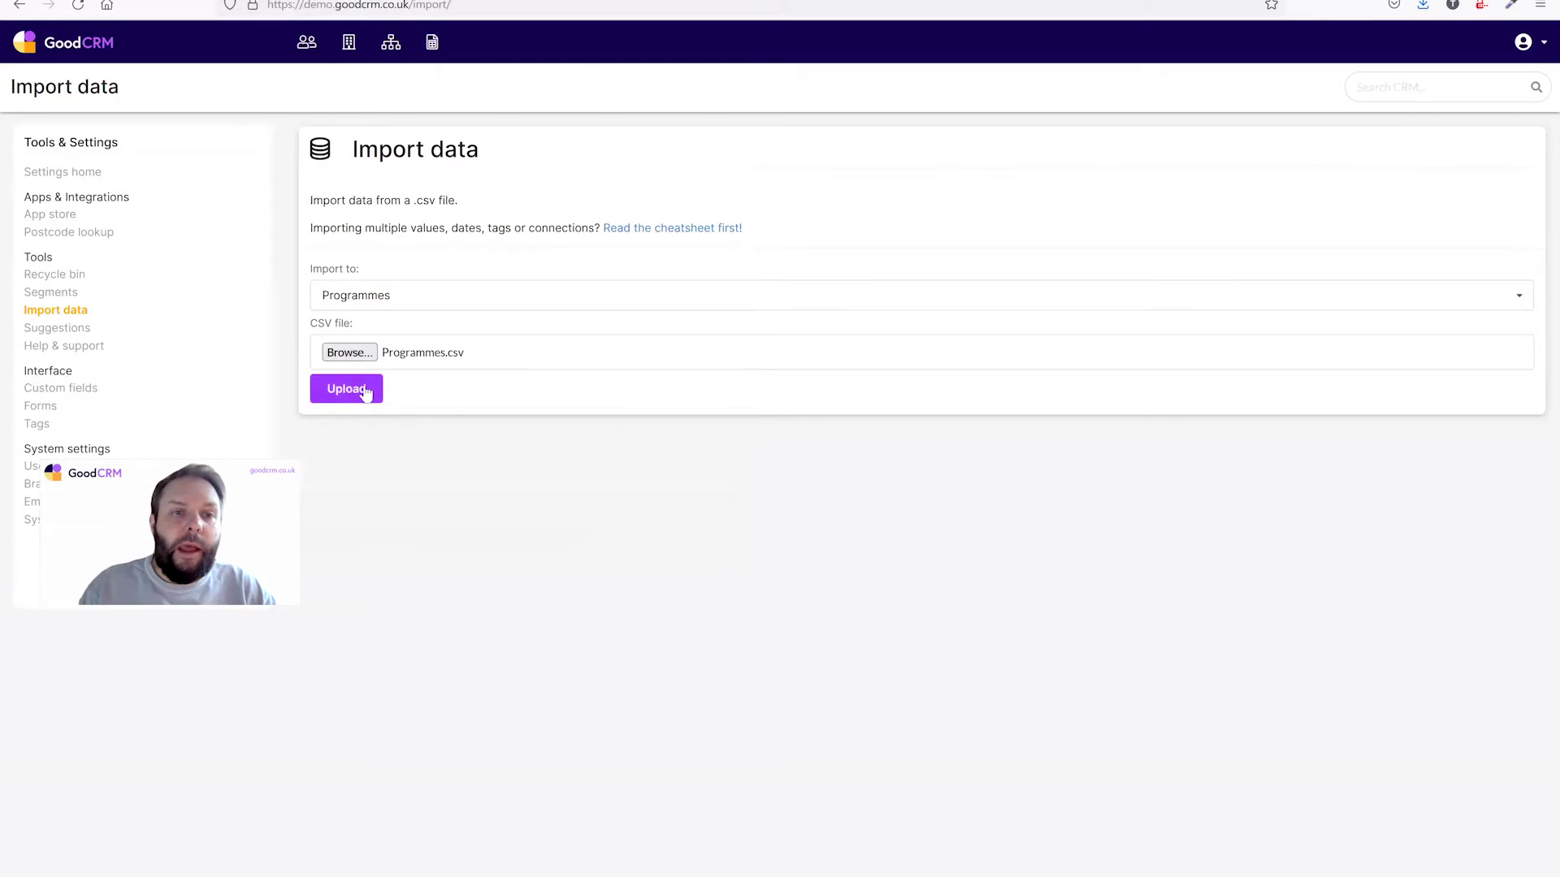
{"action": "left_click", "coordinate": [364, 390]}
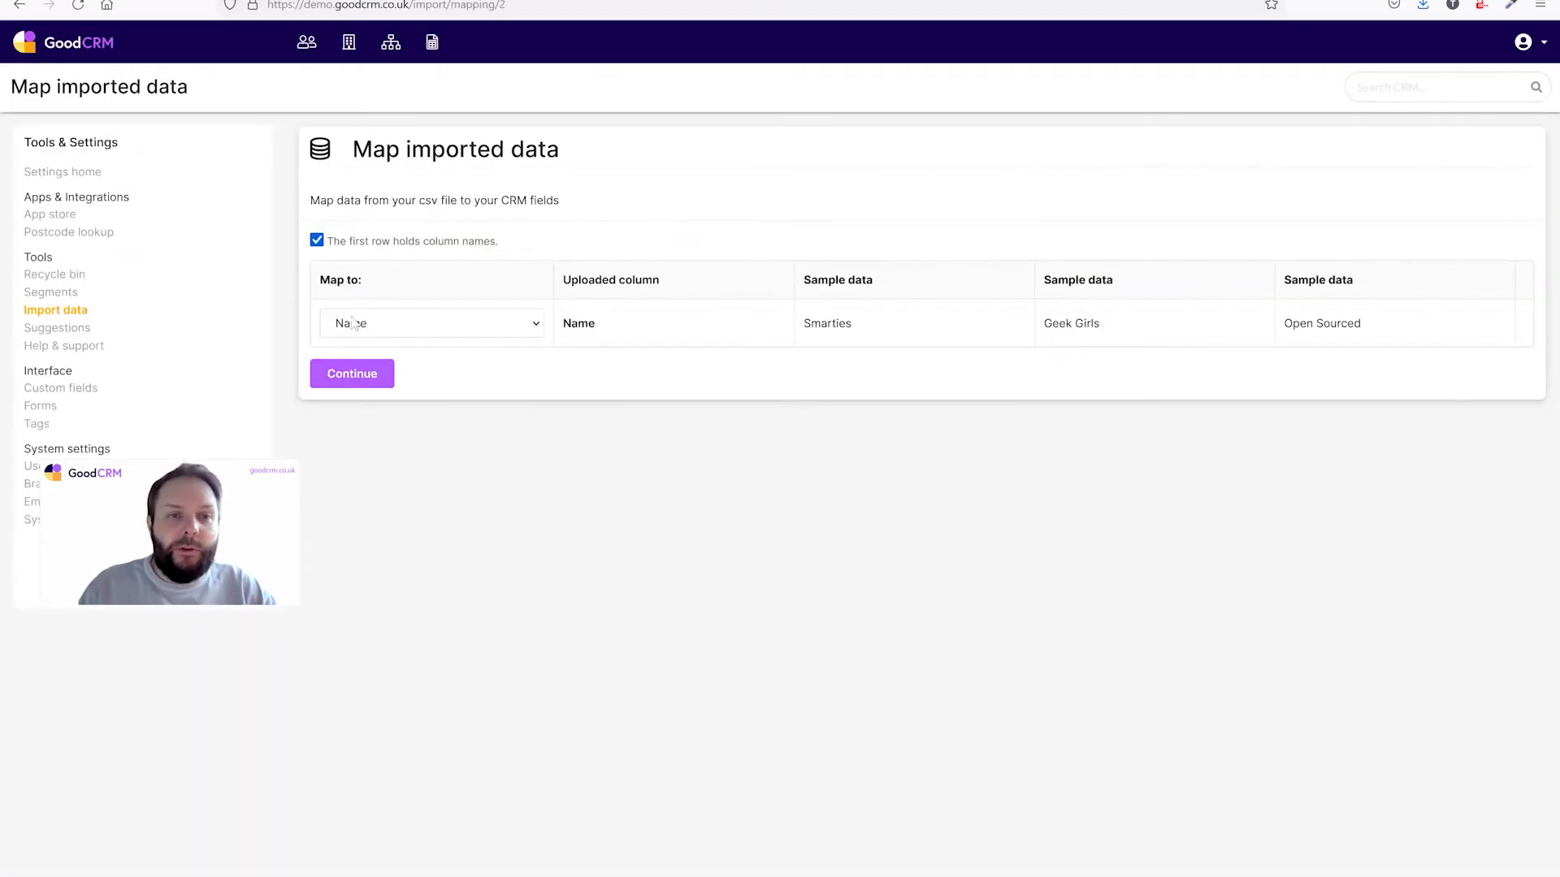
Step: Map the uploaded Name column to the Name field, run the programmes import and view the Events & Projects page
{"action": "left_click", "coordinate": [425, 328]}
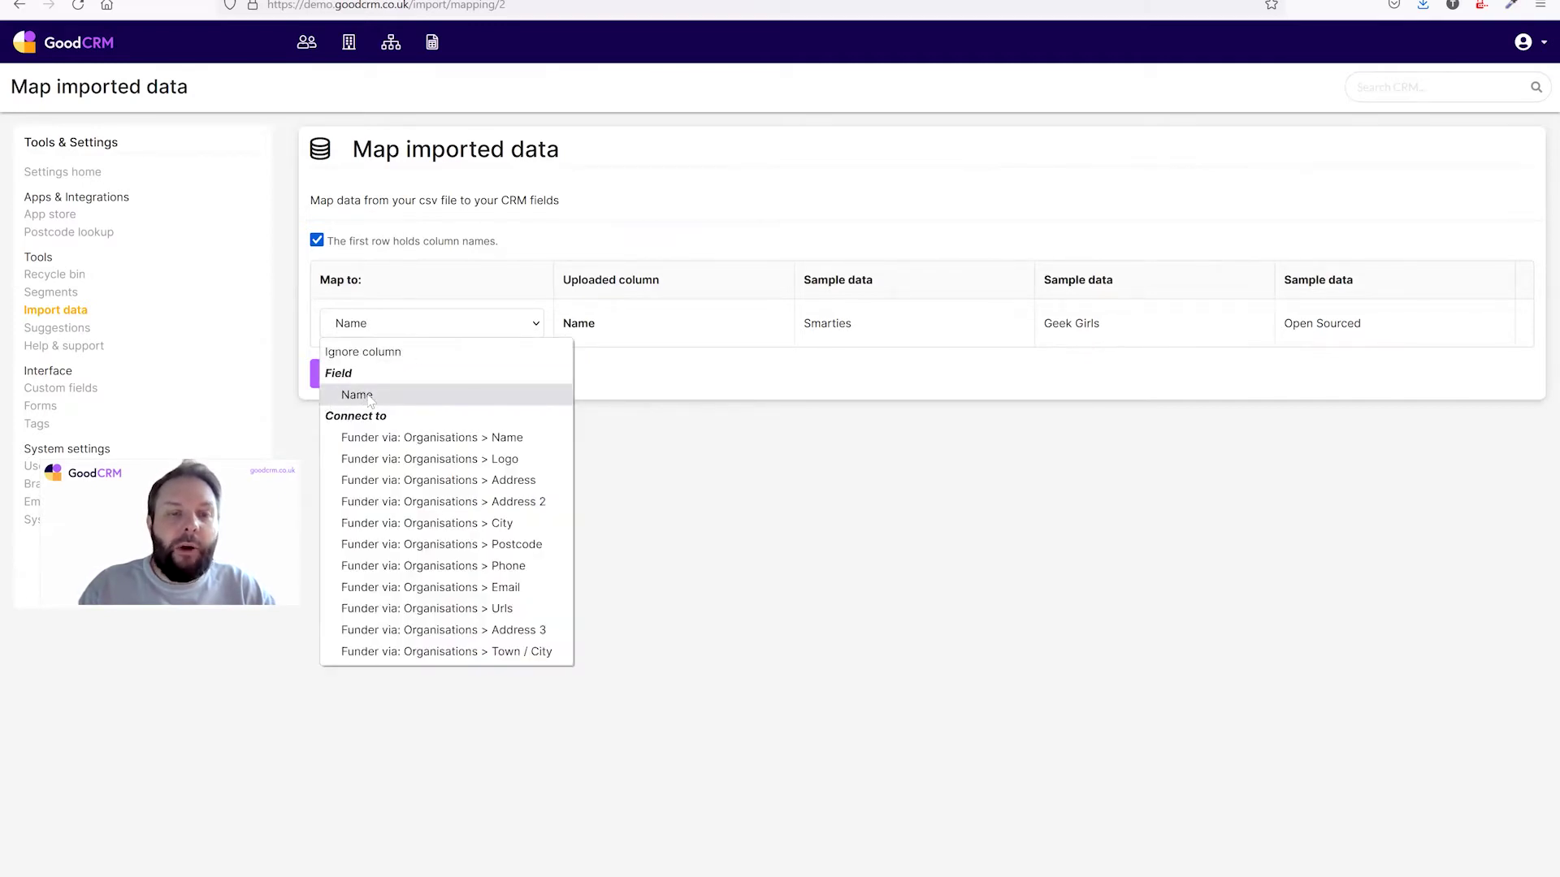
{"action": "left_click", "coordinate": [368, 395]}
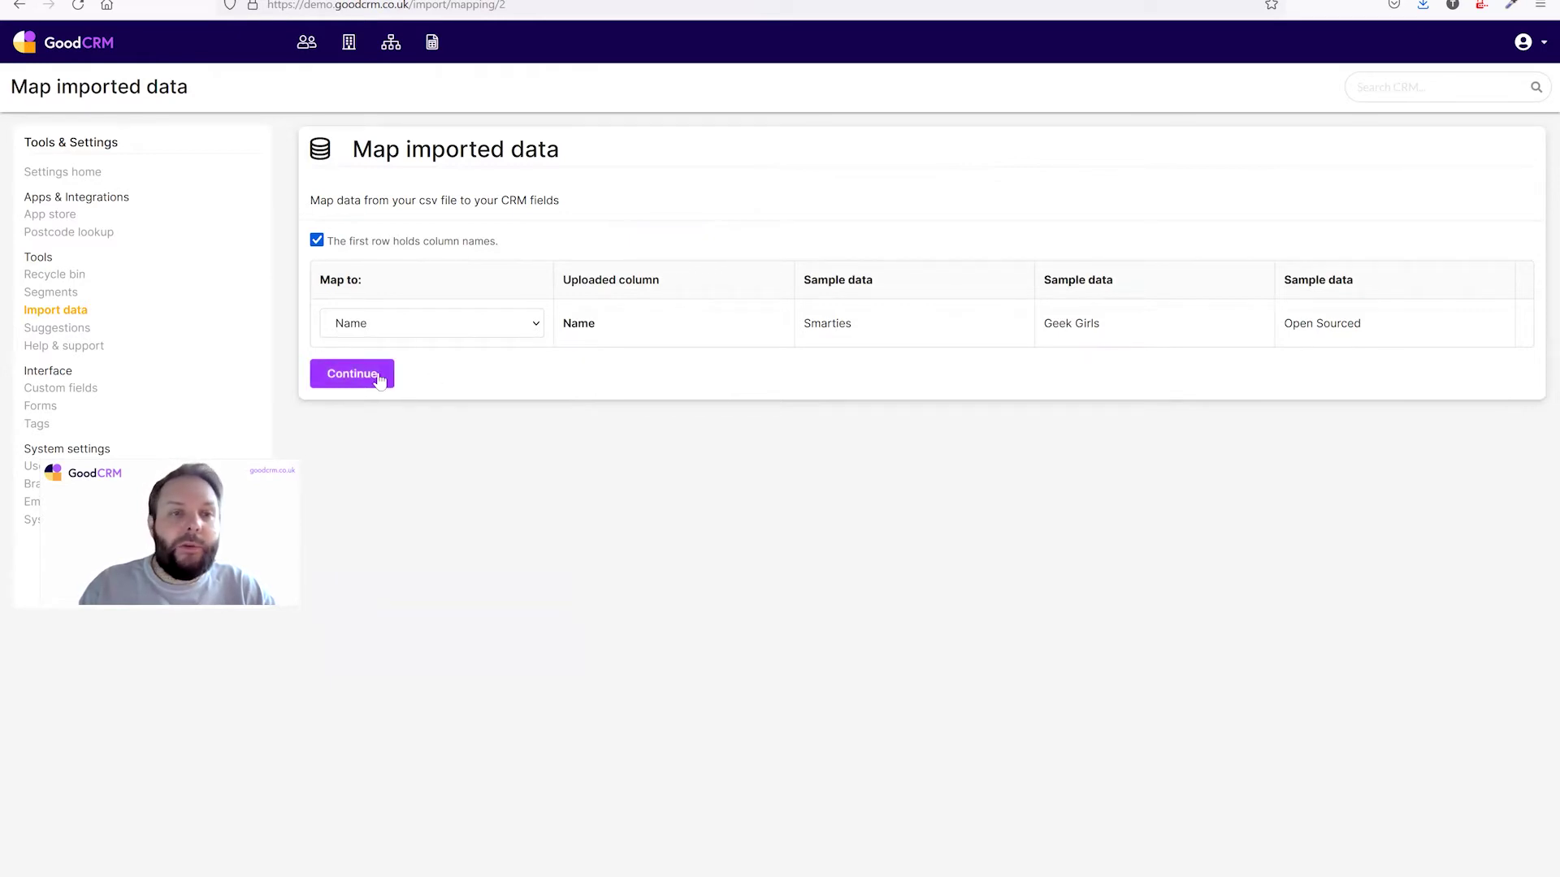
{"action": "left_click", "coordinate": [352, 373]}
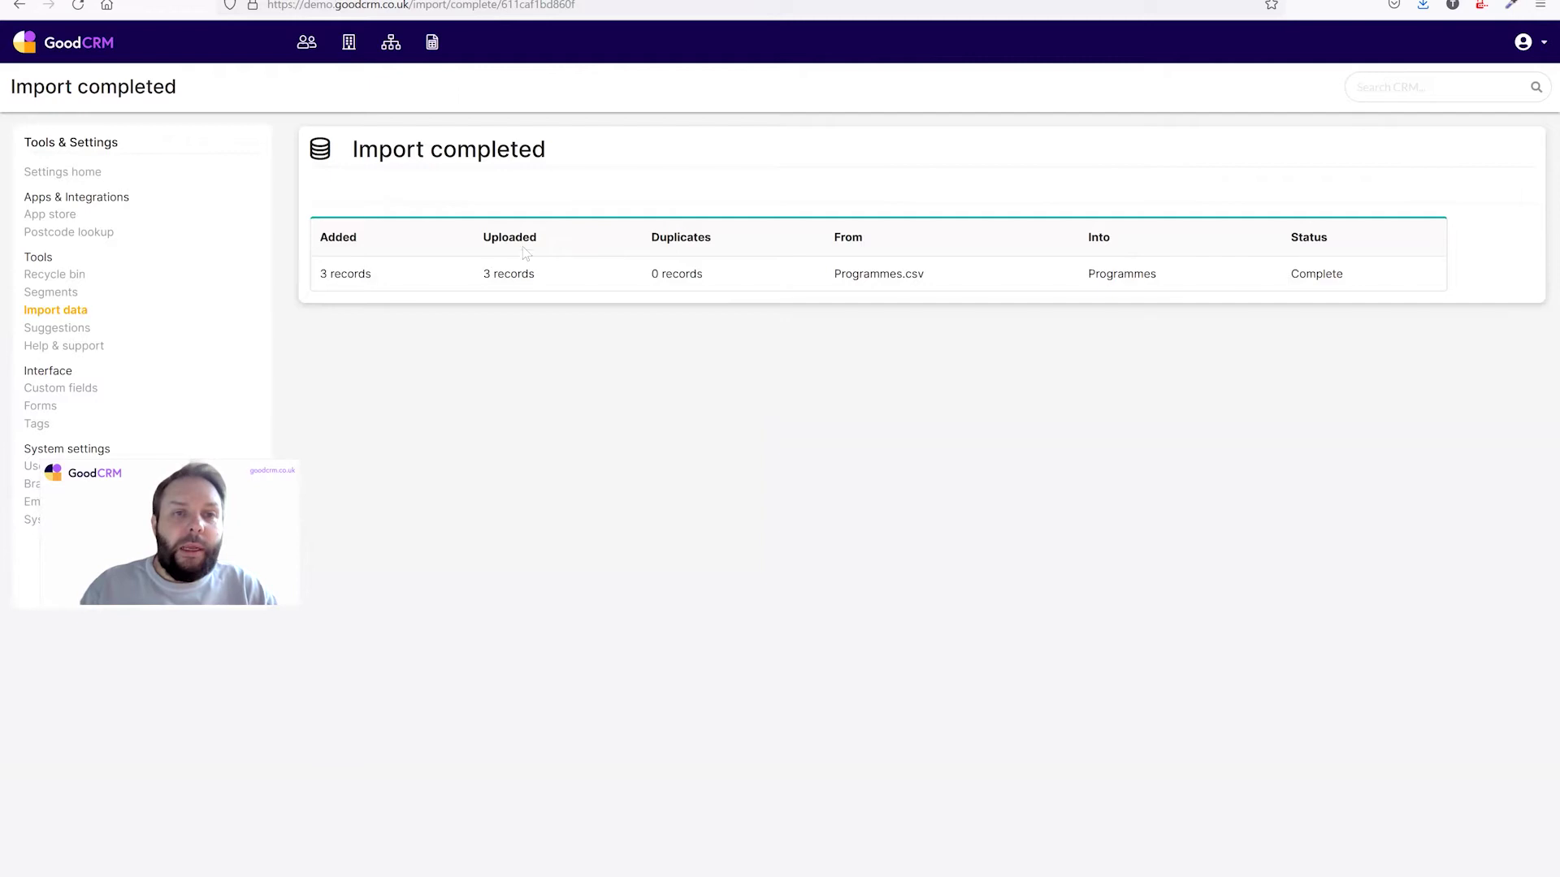
{"action": "left_click", "coordinate": [391, 49]}
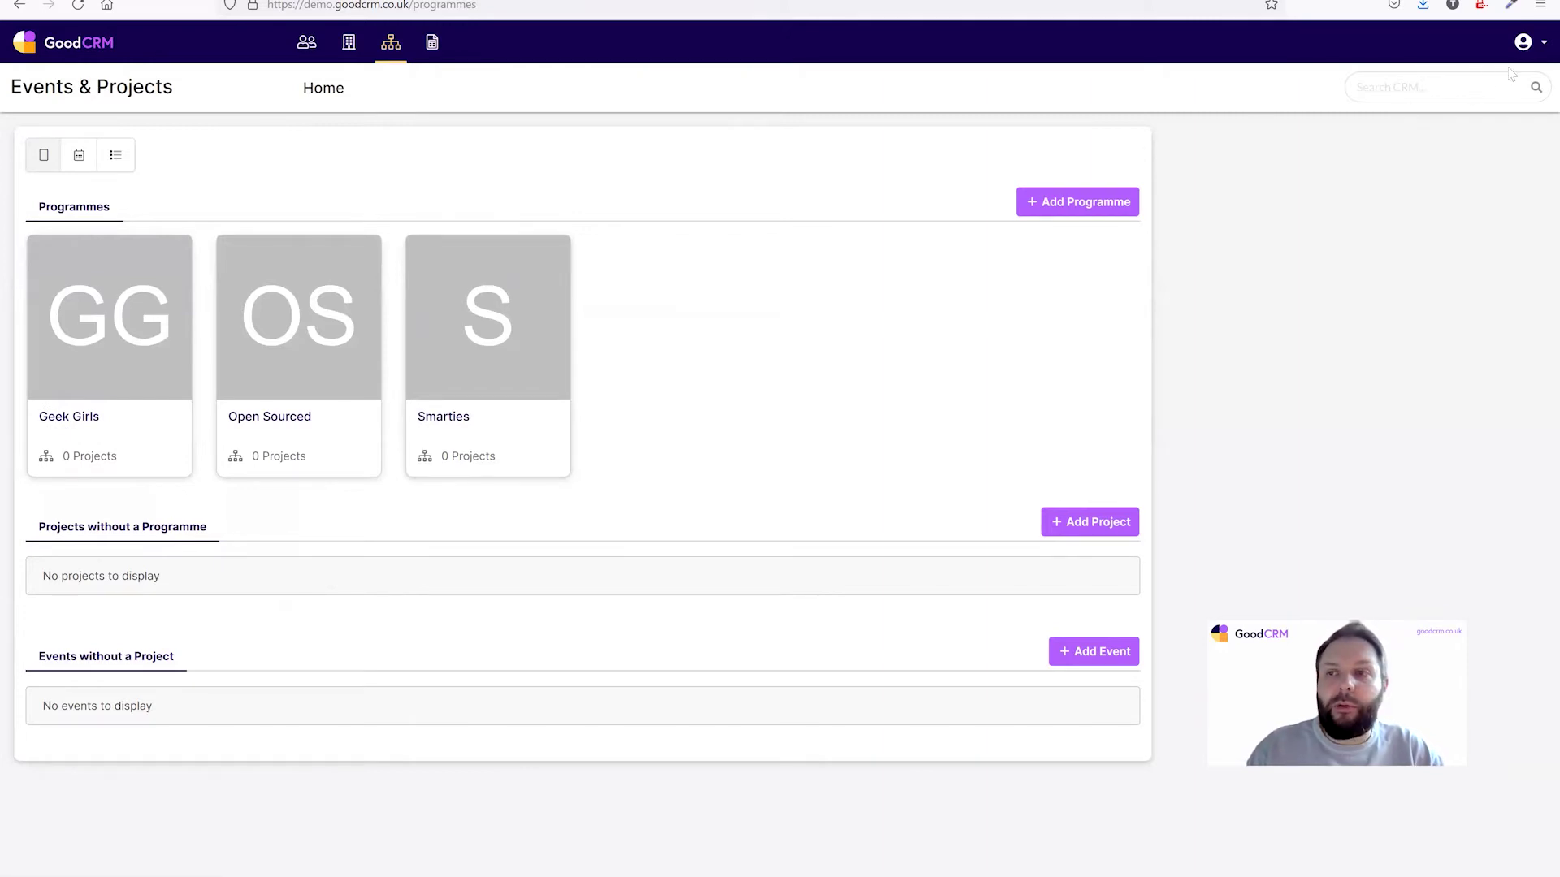
Step: Return to the data import tool, choose Projects as the import target and upload Projects.csv
{"action": "left_click", "coordinate": [1541, 51]}
{"action": "left_click", "coordinate": [1449, 141]}
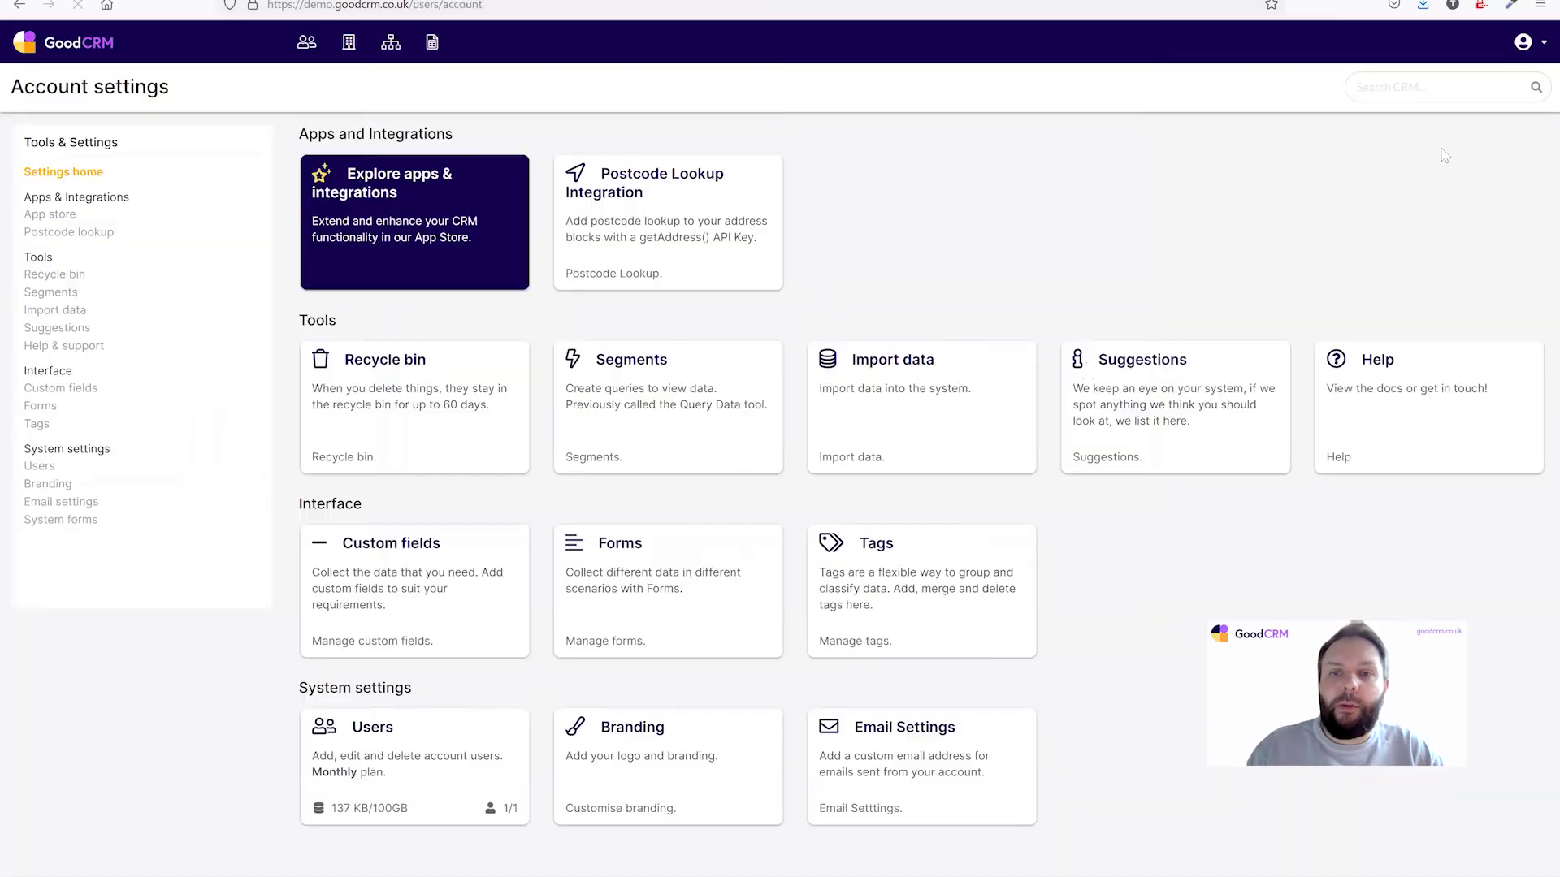
{"action": "left_click", "coordinate": [946, 393]}
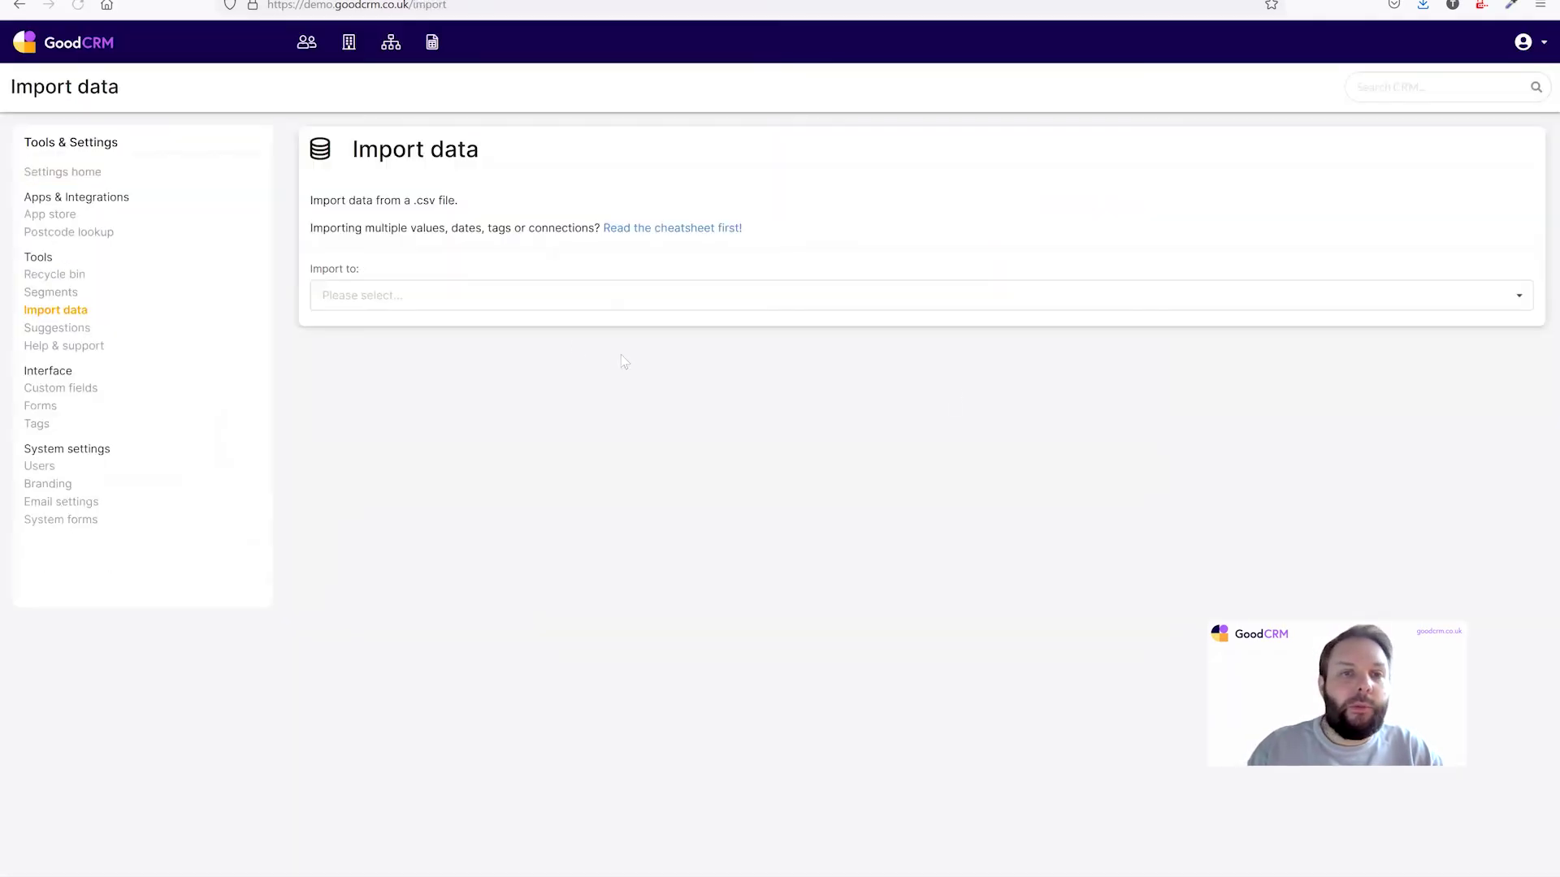
{"action": "left_click", "coordinate": [422, 298]}
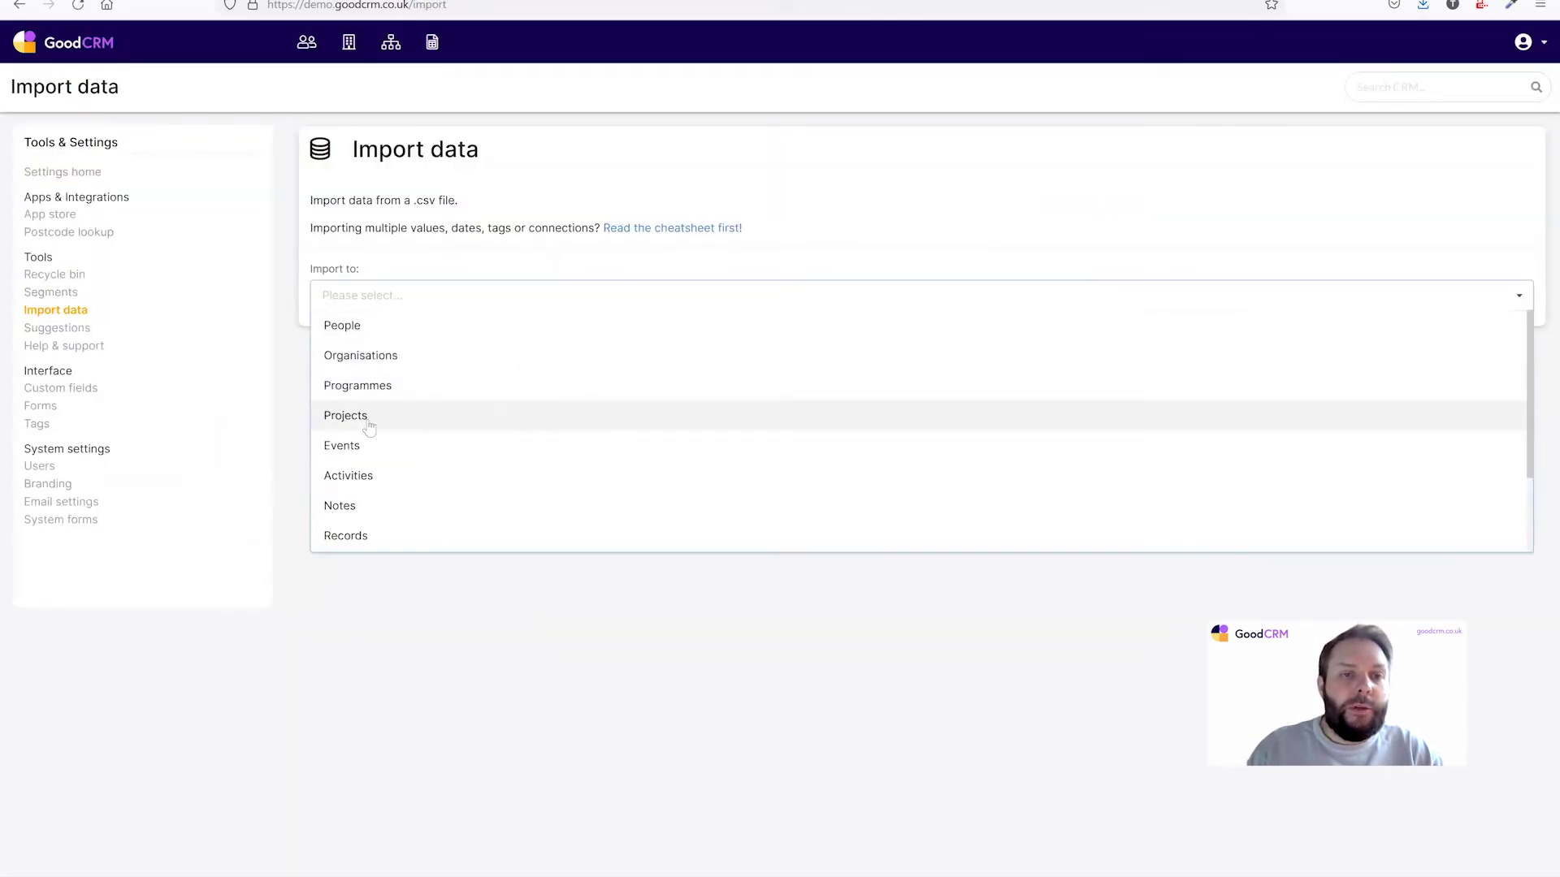
{"action": "left_click", "coordinate": [367, 418]}
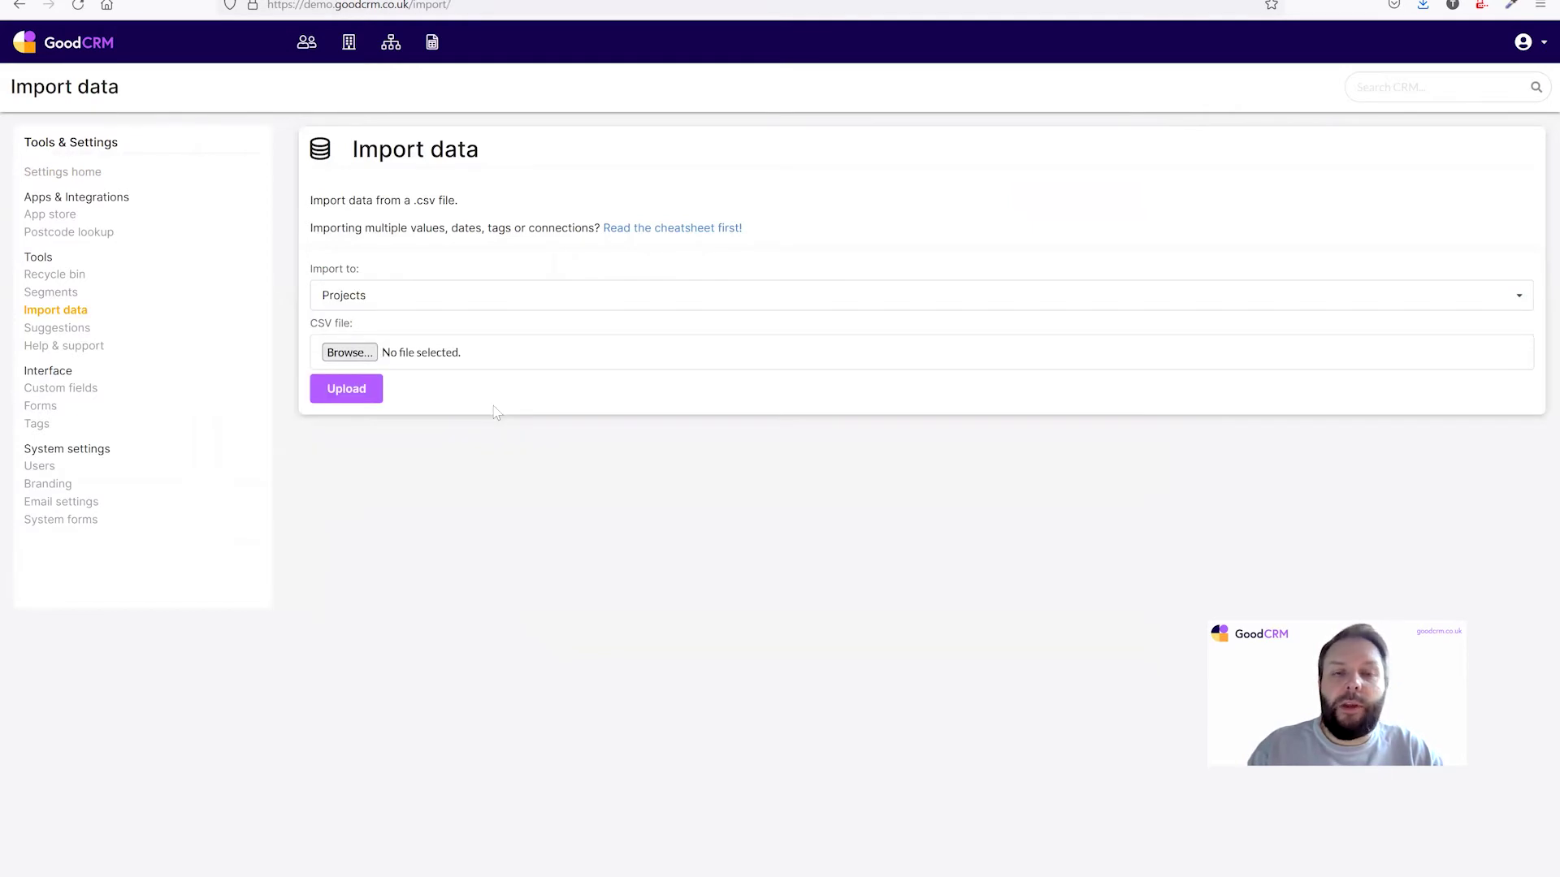
{"action": "left_click", "coordinate": [351, 353]}
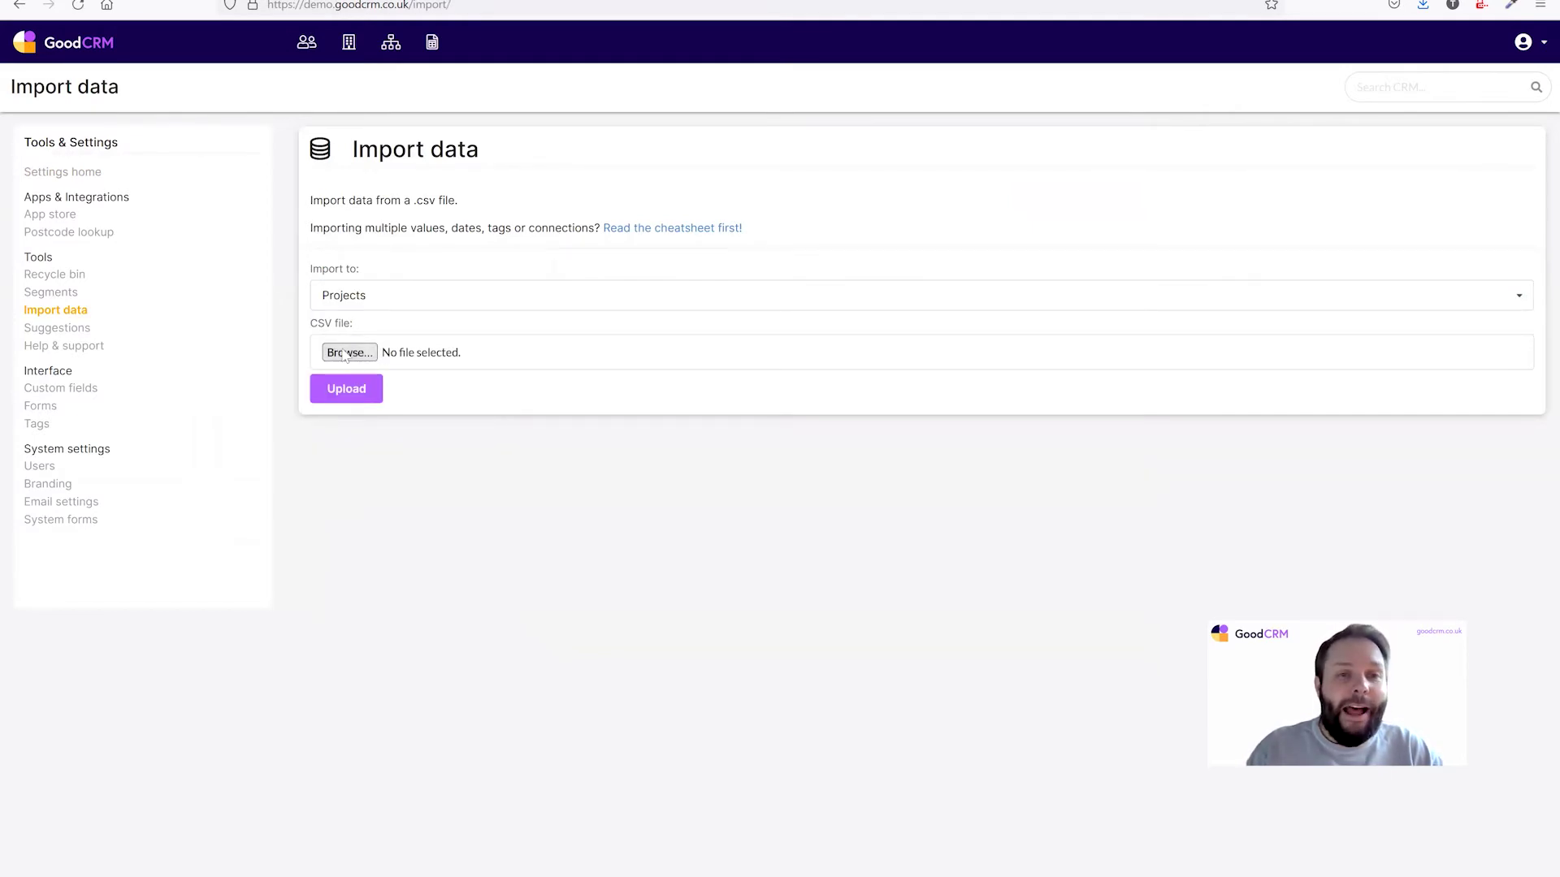
{"action": "double_click", "coordinate": [199, 119]}
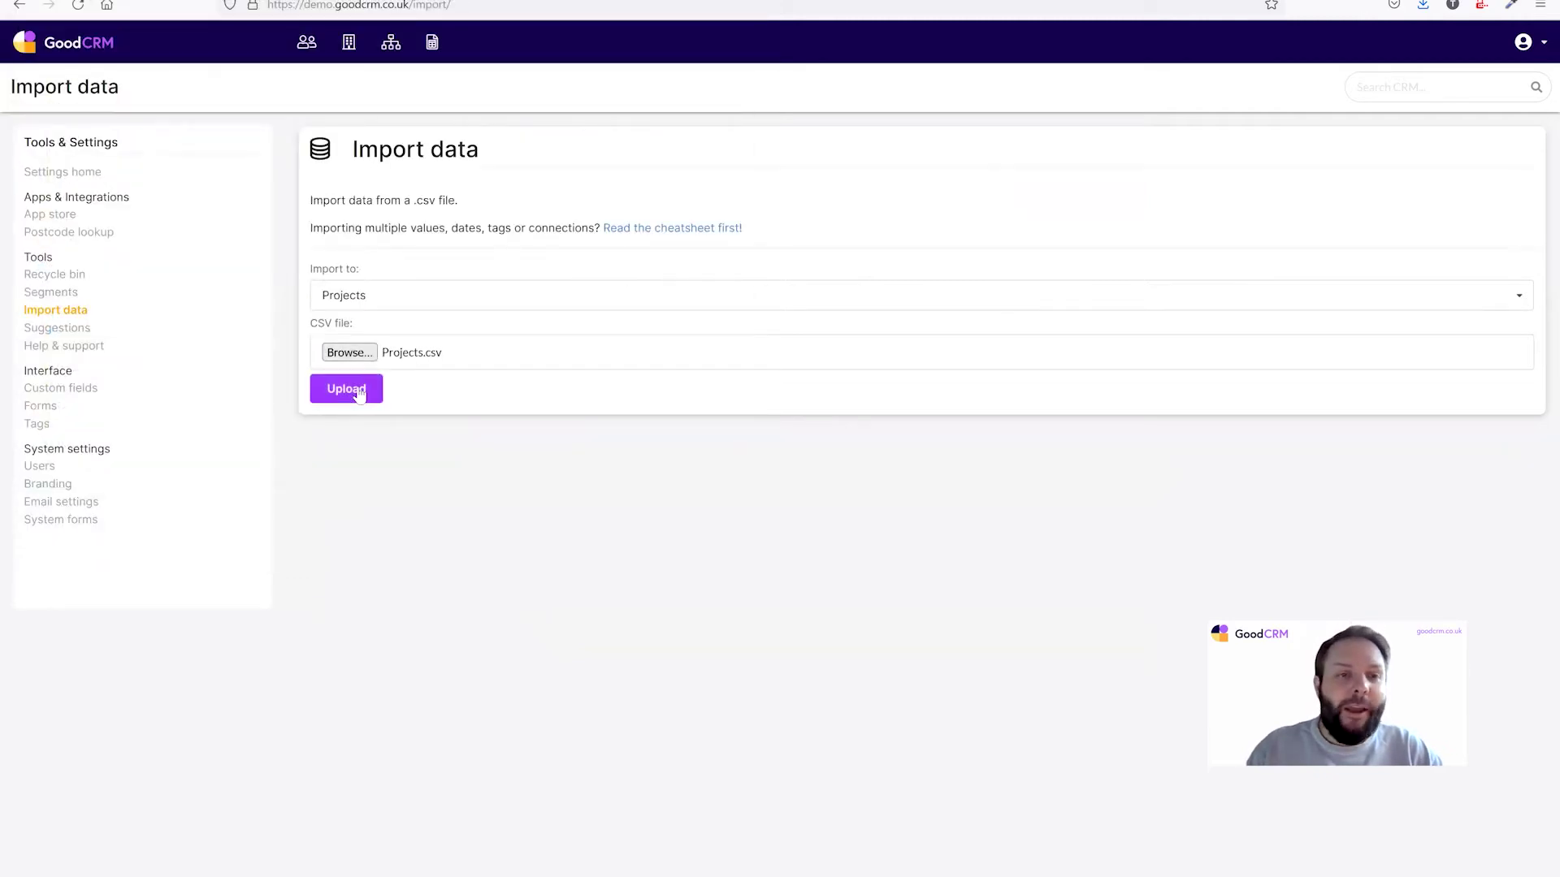
{"action": "left_click", "coordinate": [357, 390]}
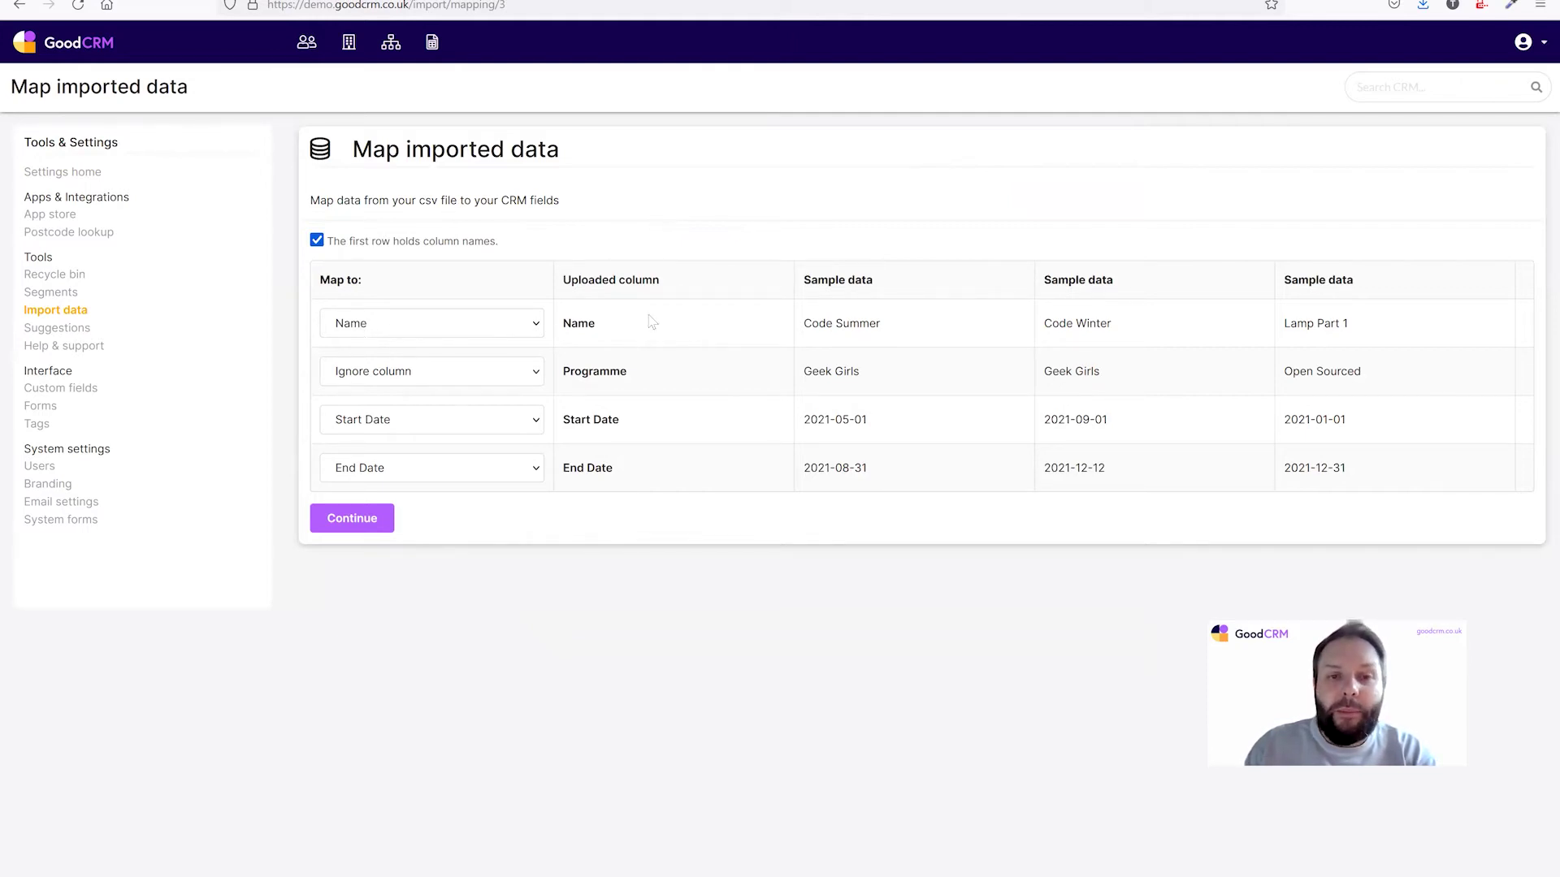
Step: Map the Programme column to the connected Programmes > name field, keep Start Date mapped to Start Date, and run the projects import
{"action": "left_click", "coordinate": [477, 375]}
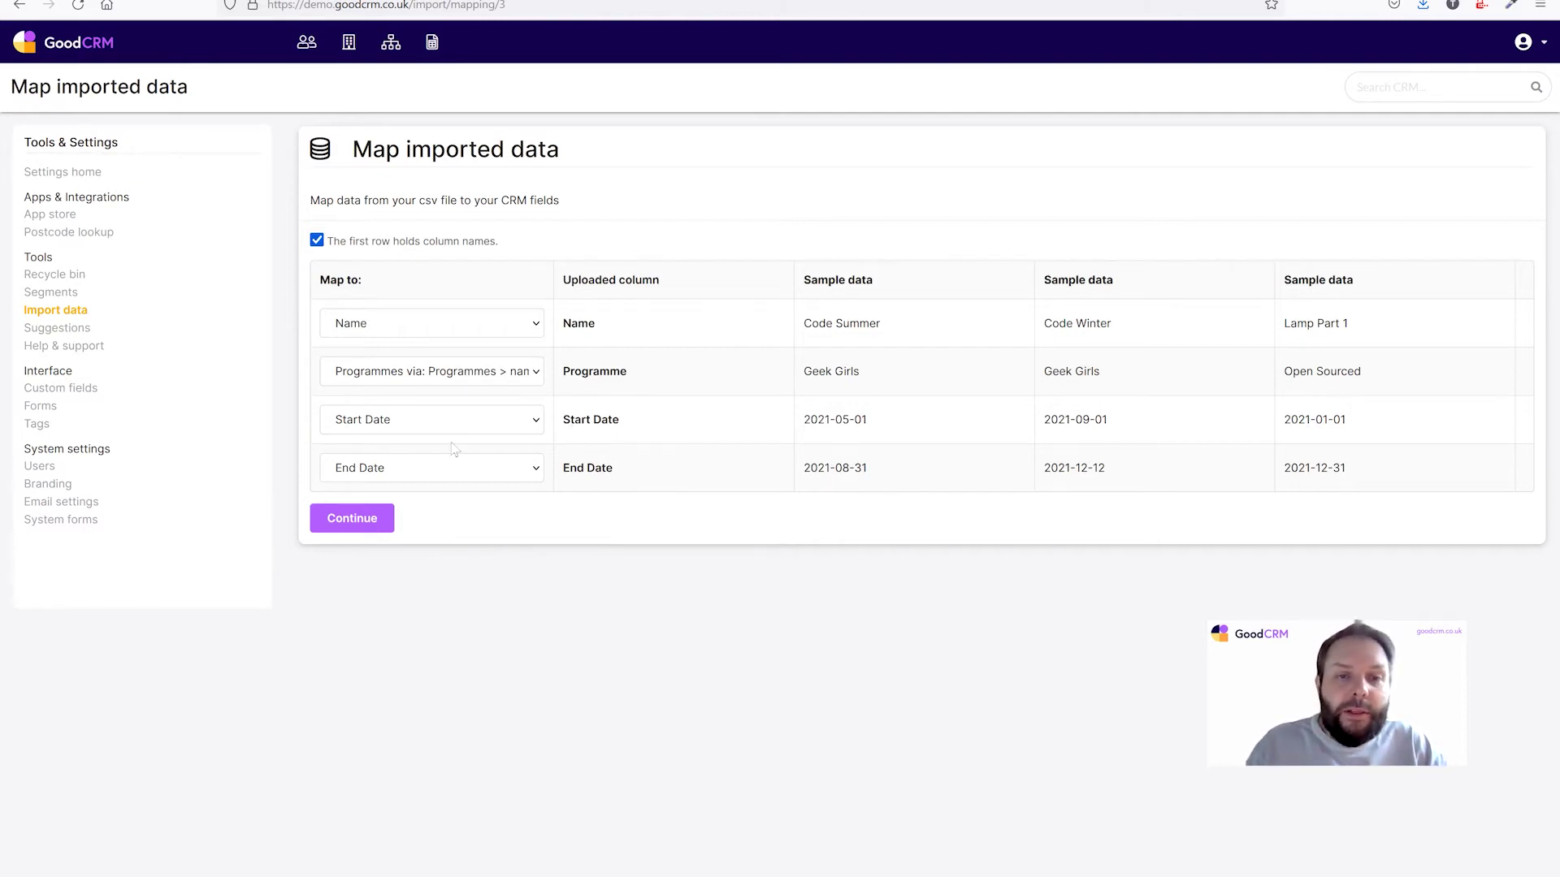
{"action": "left_click", "coordinate": [408, 424]}
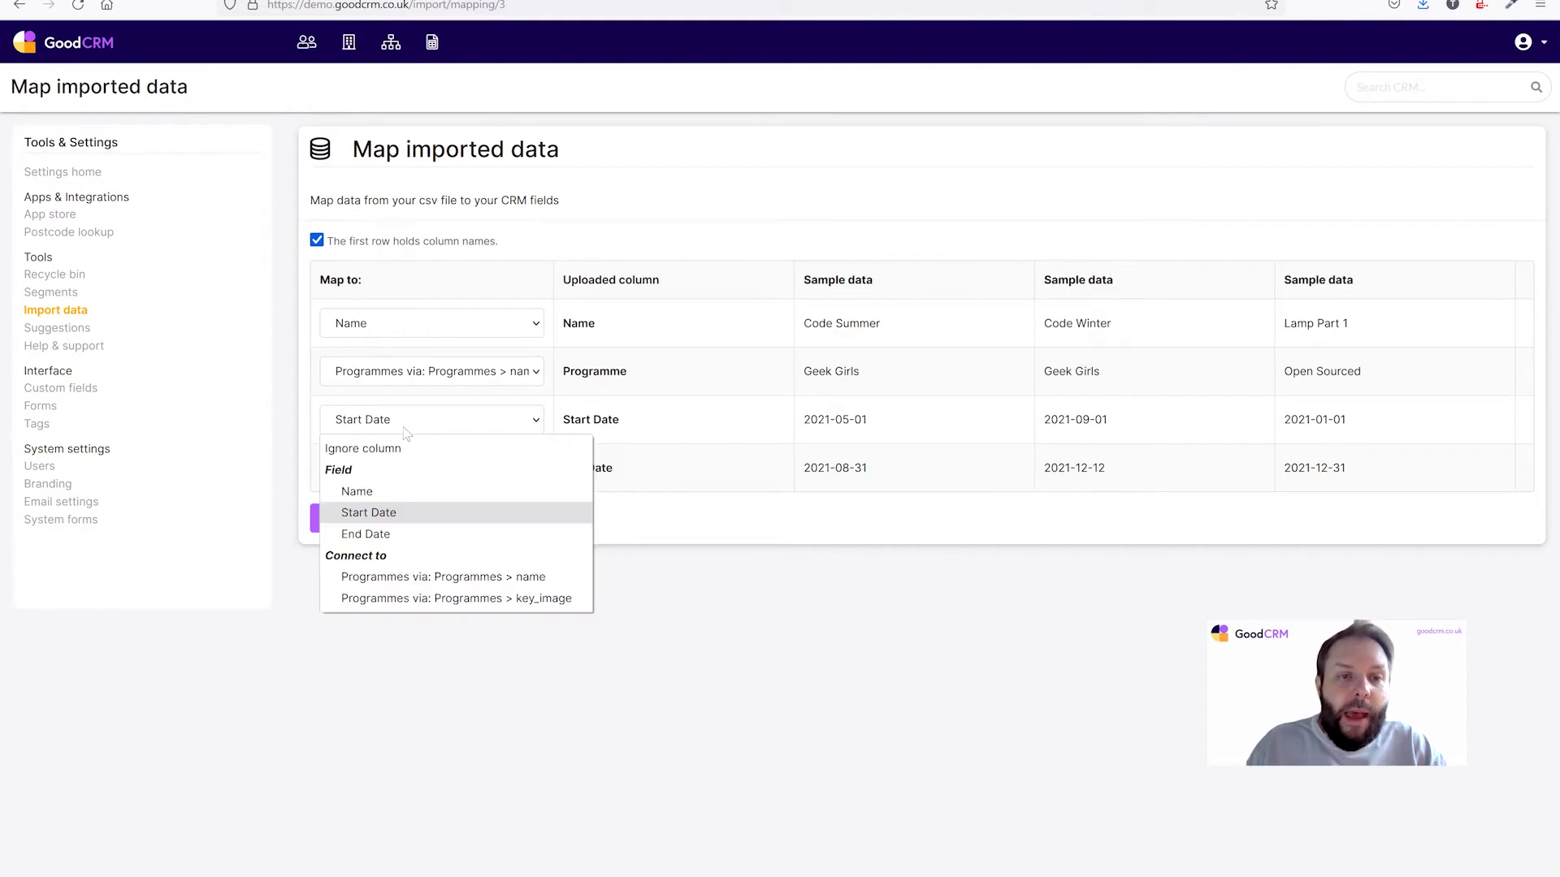
{"action": "left_click", "coordinate": [382, 513]}
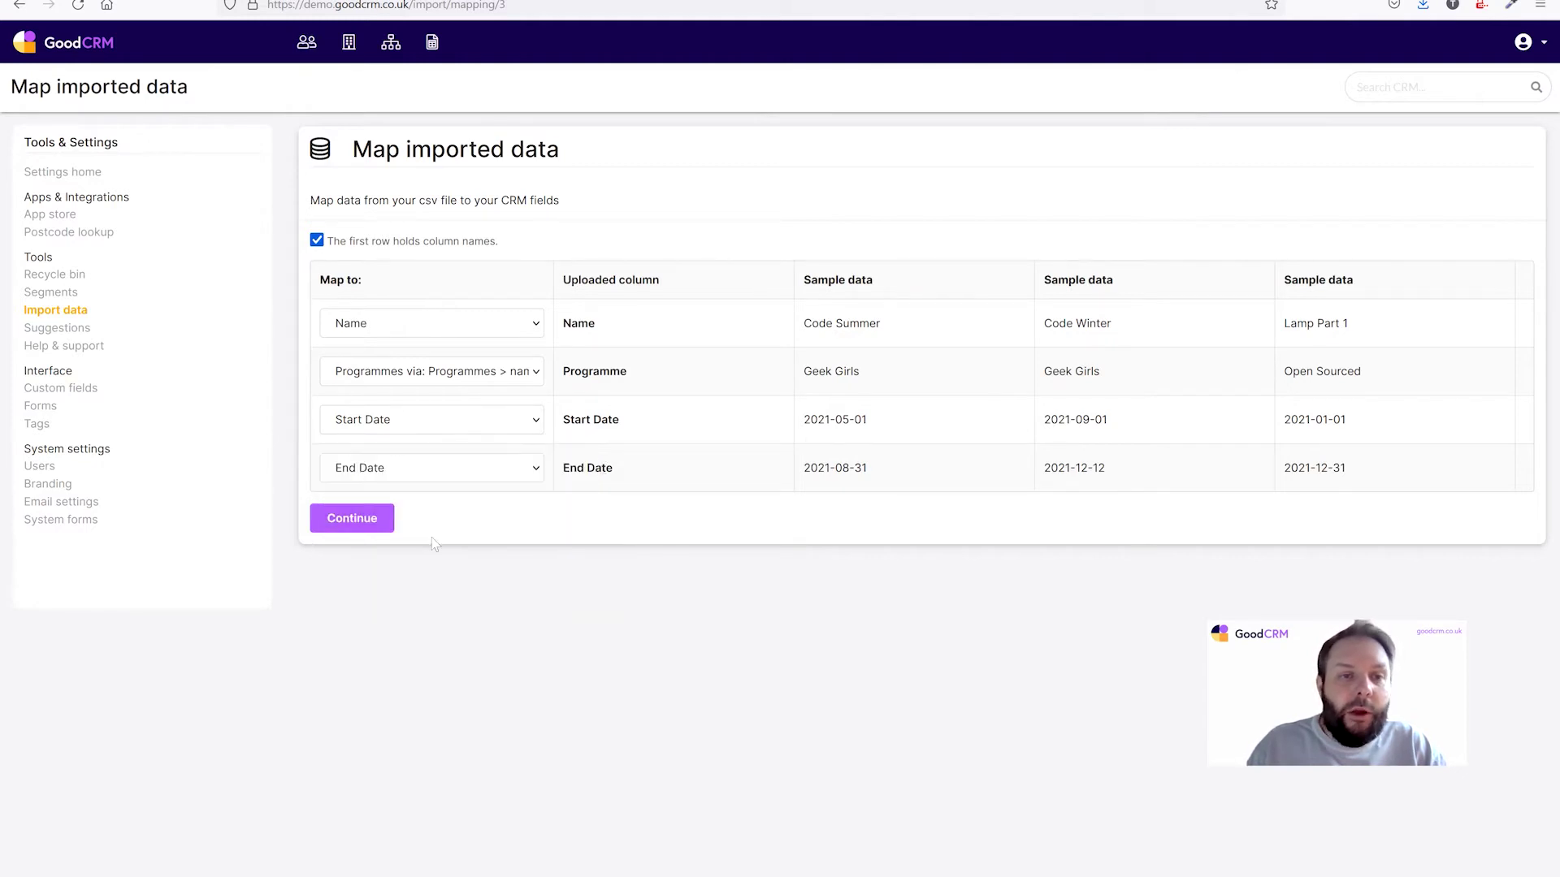
{"action": "left_click", "coordinate": [370, 521]}
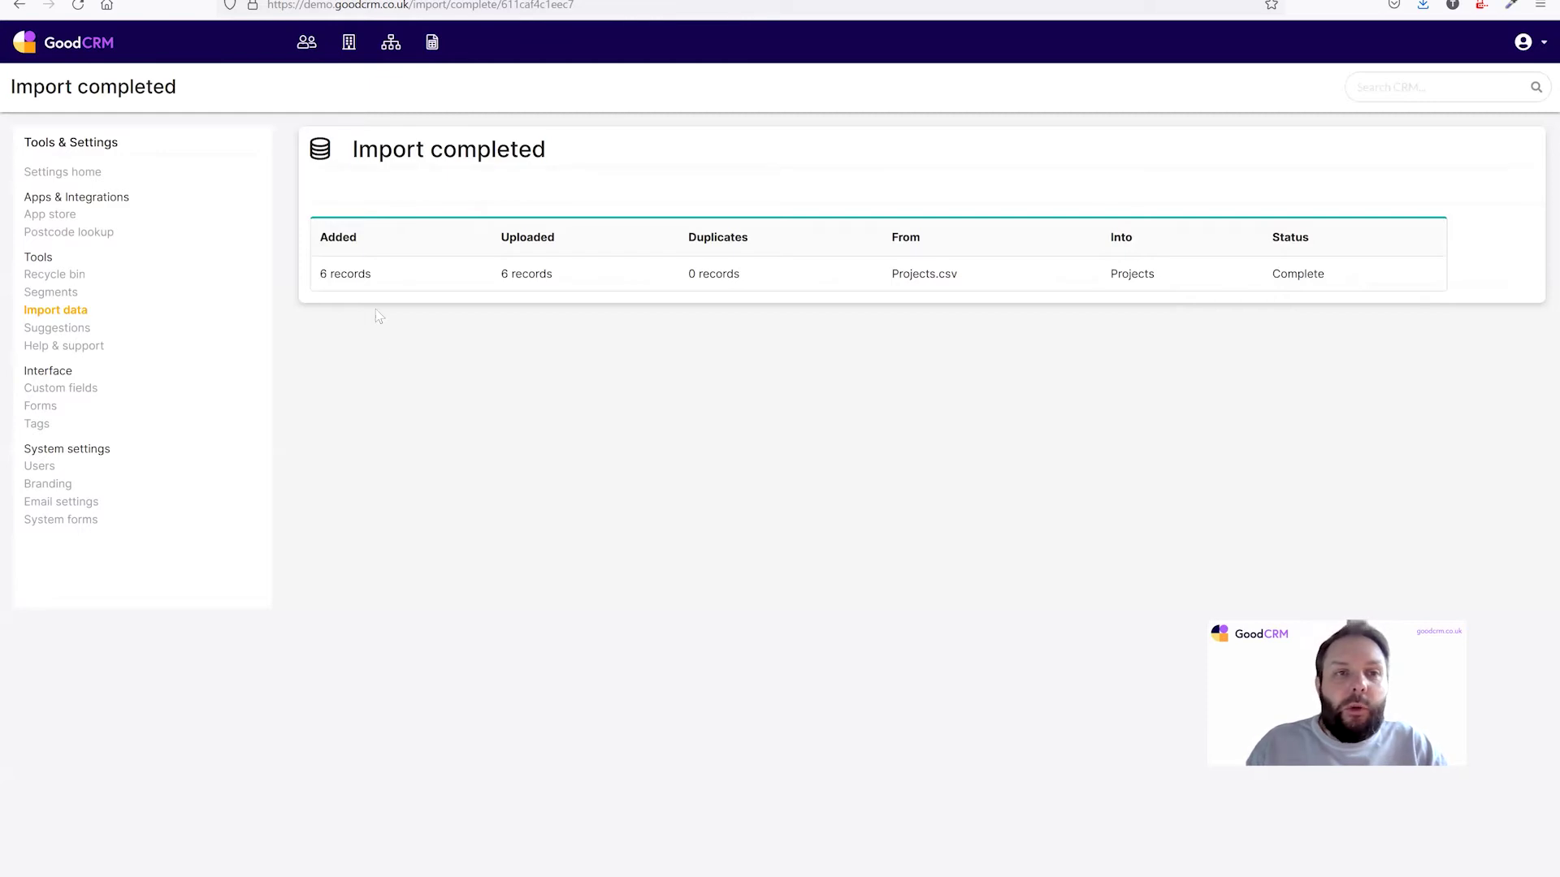
Step: Check the projects linked to the Geek Girls programme on the Events & Projects page
{"action": "left_click", "coordinate": [389, 47]}
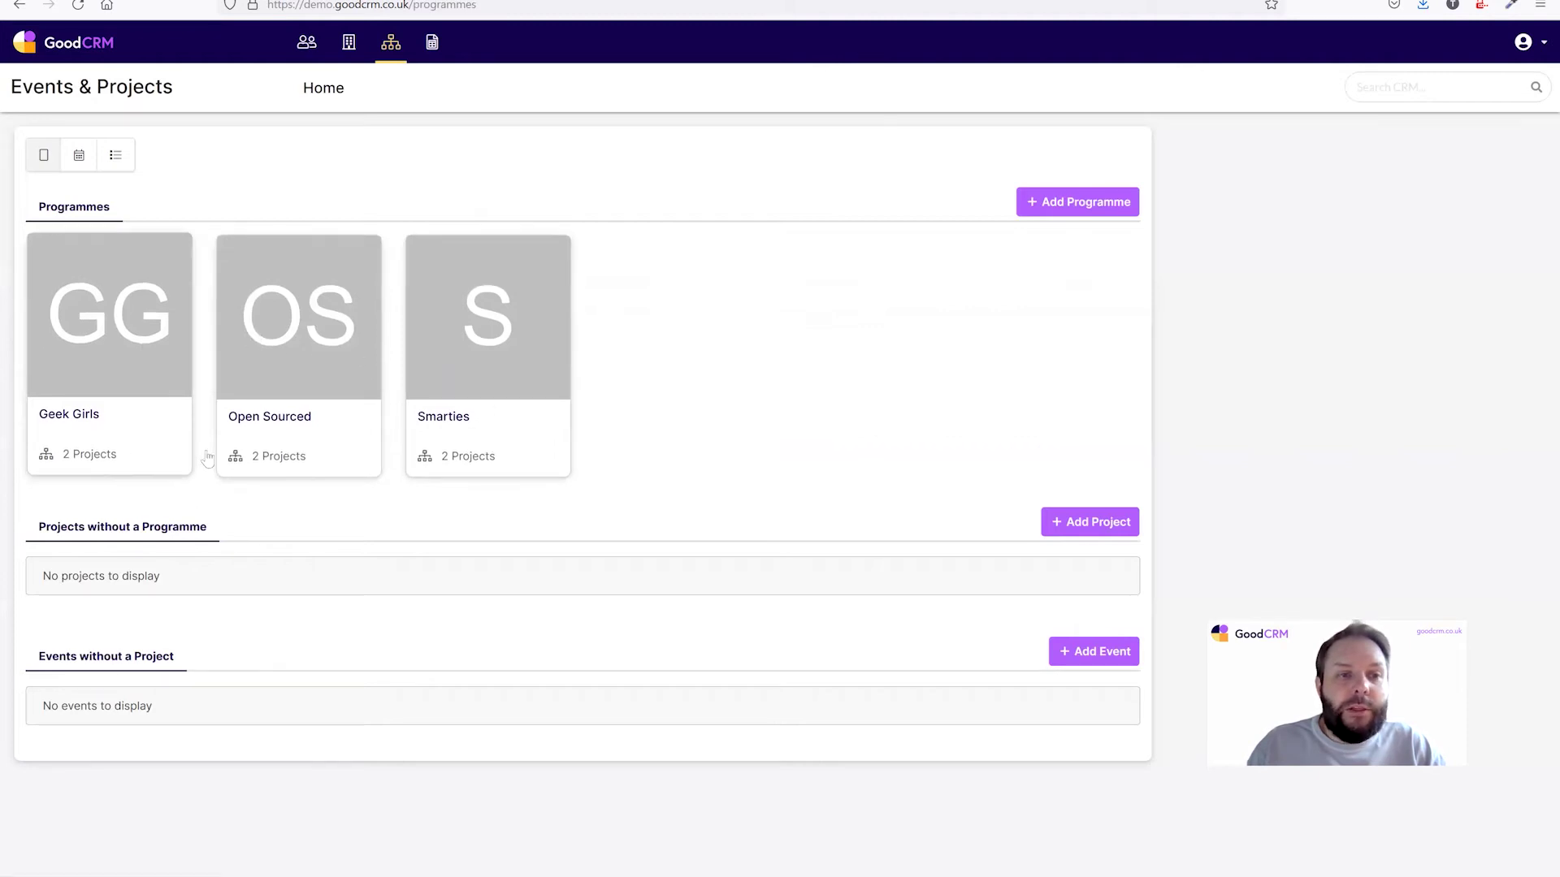
{"action": "left_click", "coordinate": [117, 326]}
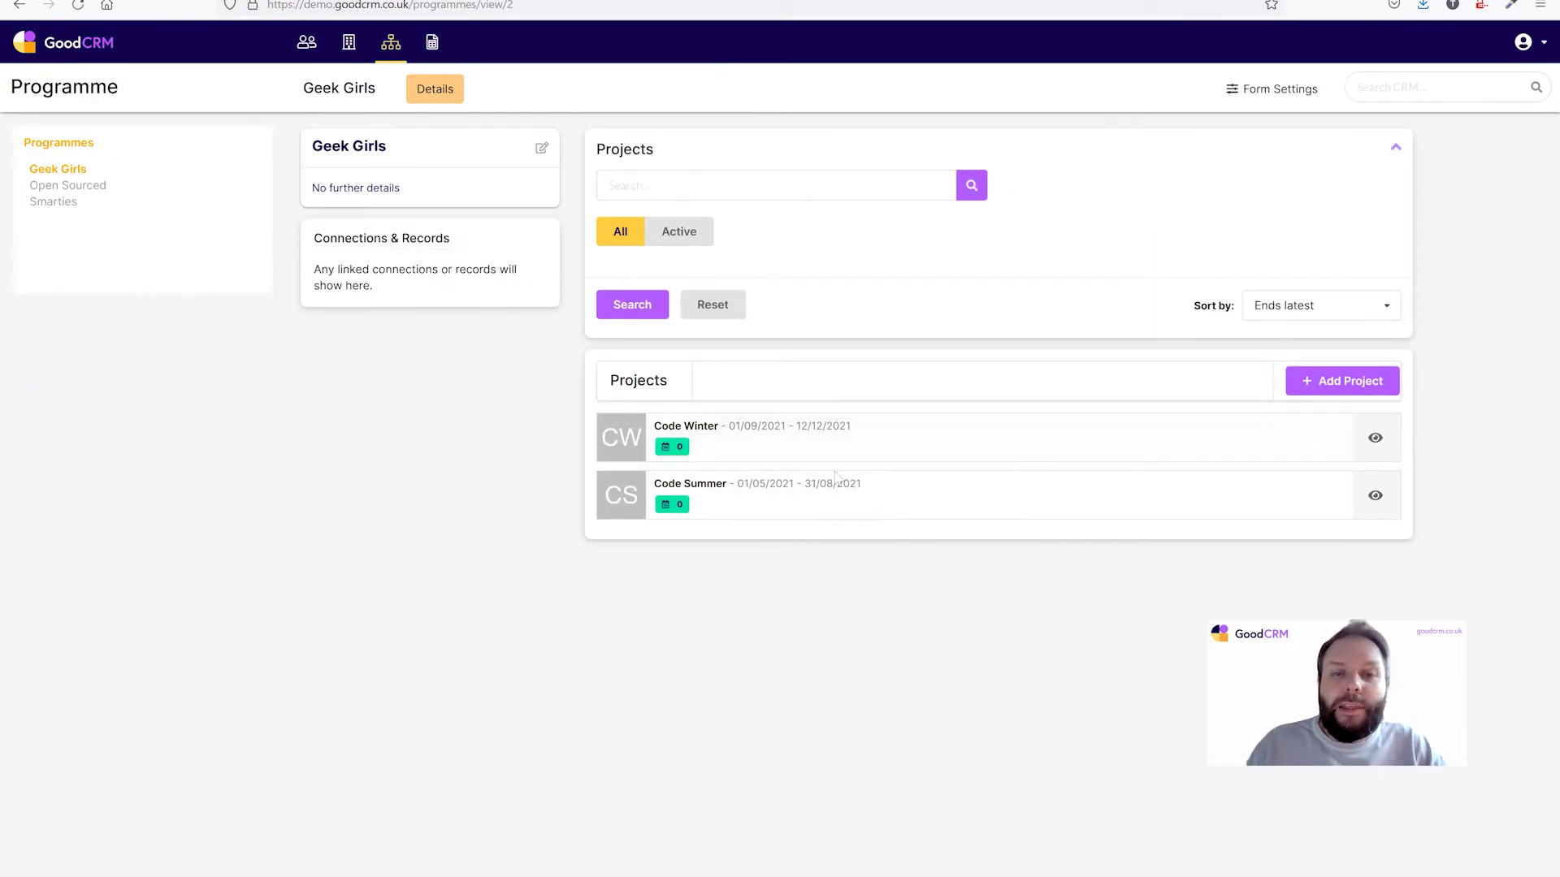
Step: Return to the data import tool, choose Events as the import target and upload Events.csv
{"action": "left_click", "coordinate": [1523, 50]}
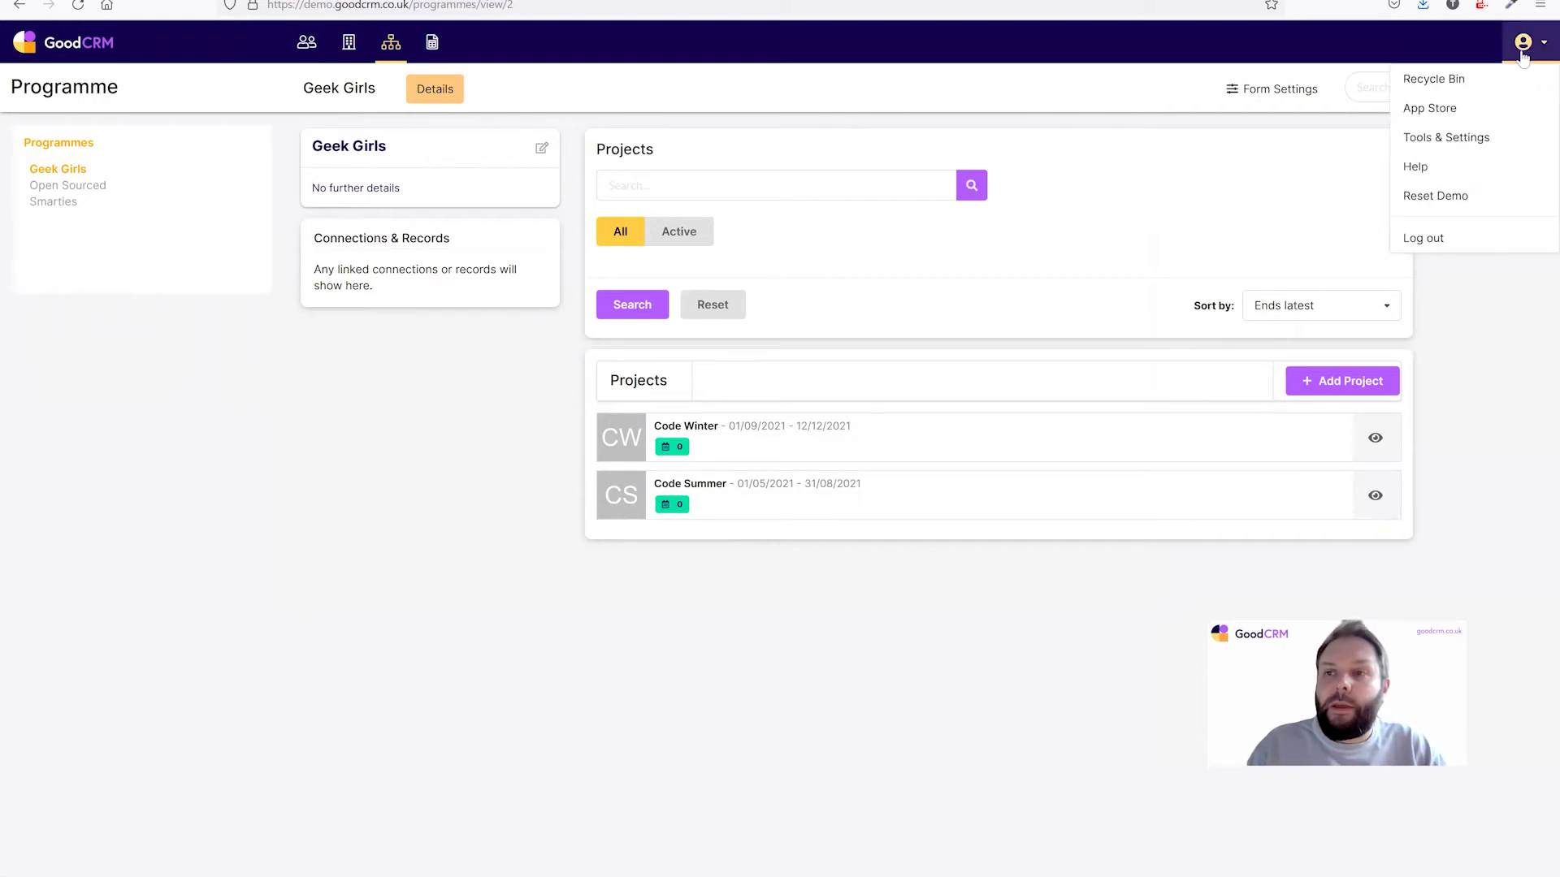
{"action": "left_click", "coordinate": [1462, 138]}
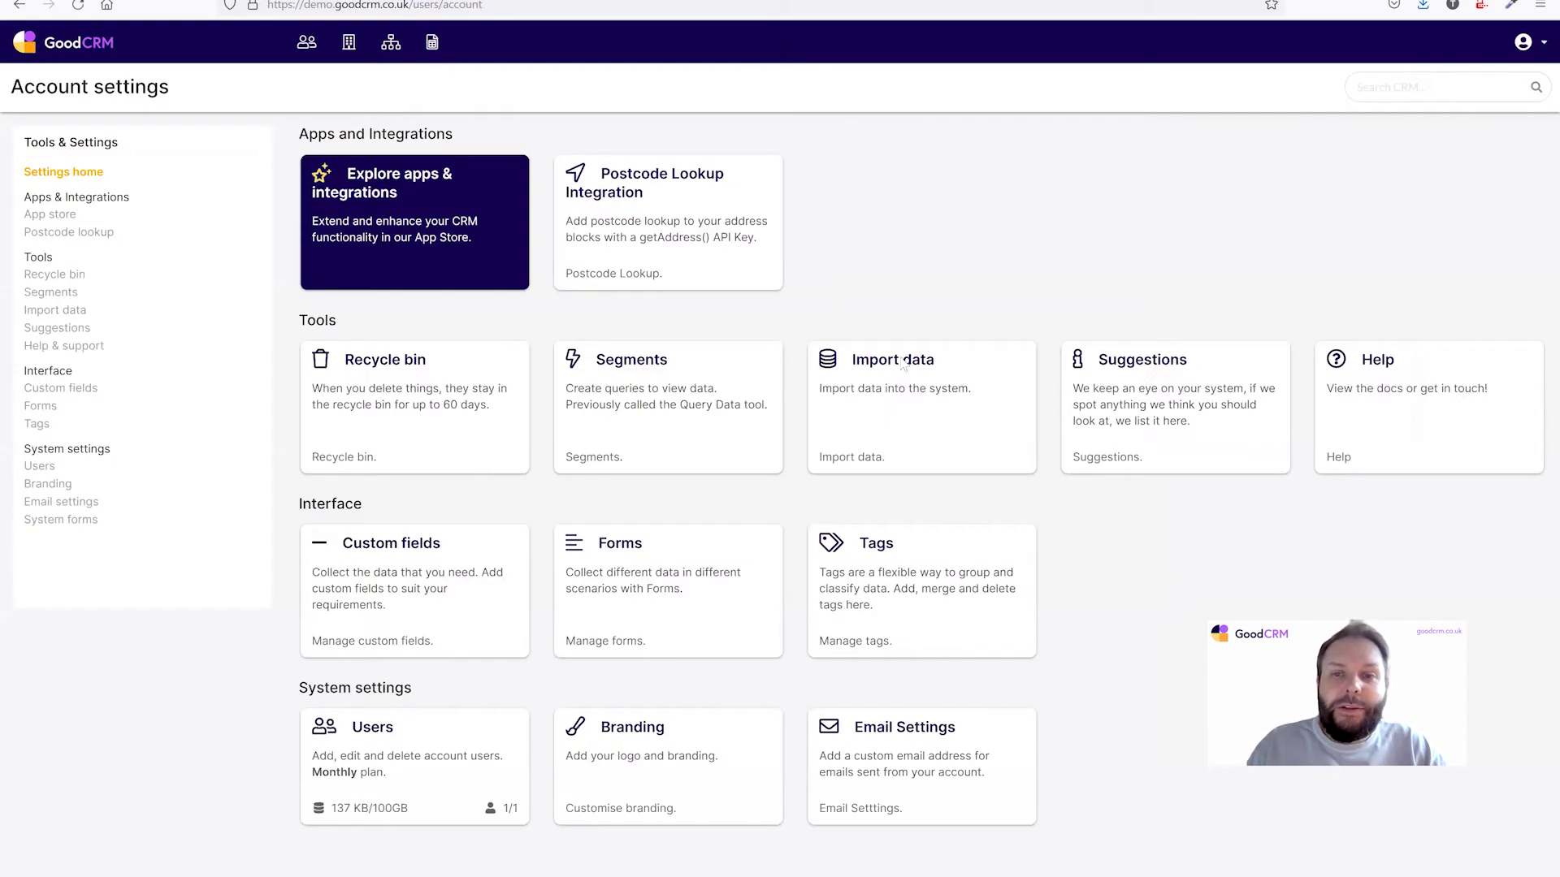
{"action": "left_click", "coordinate": [899, 396]}
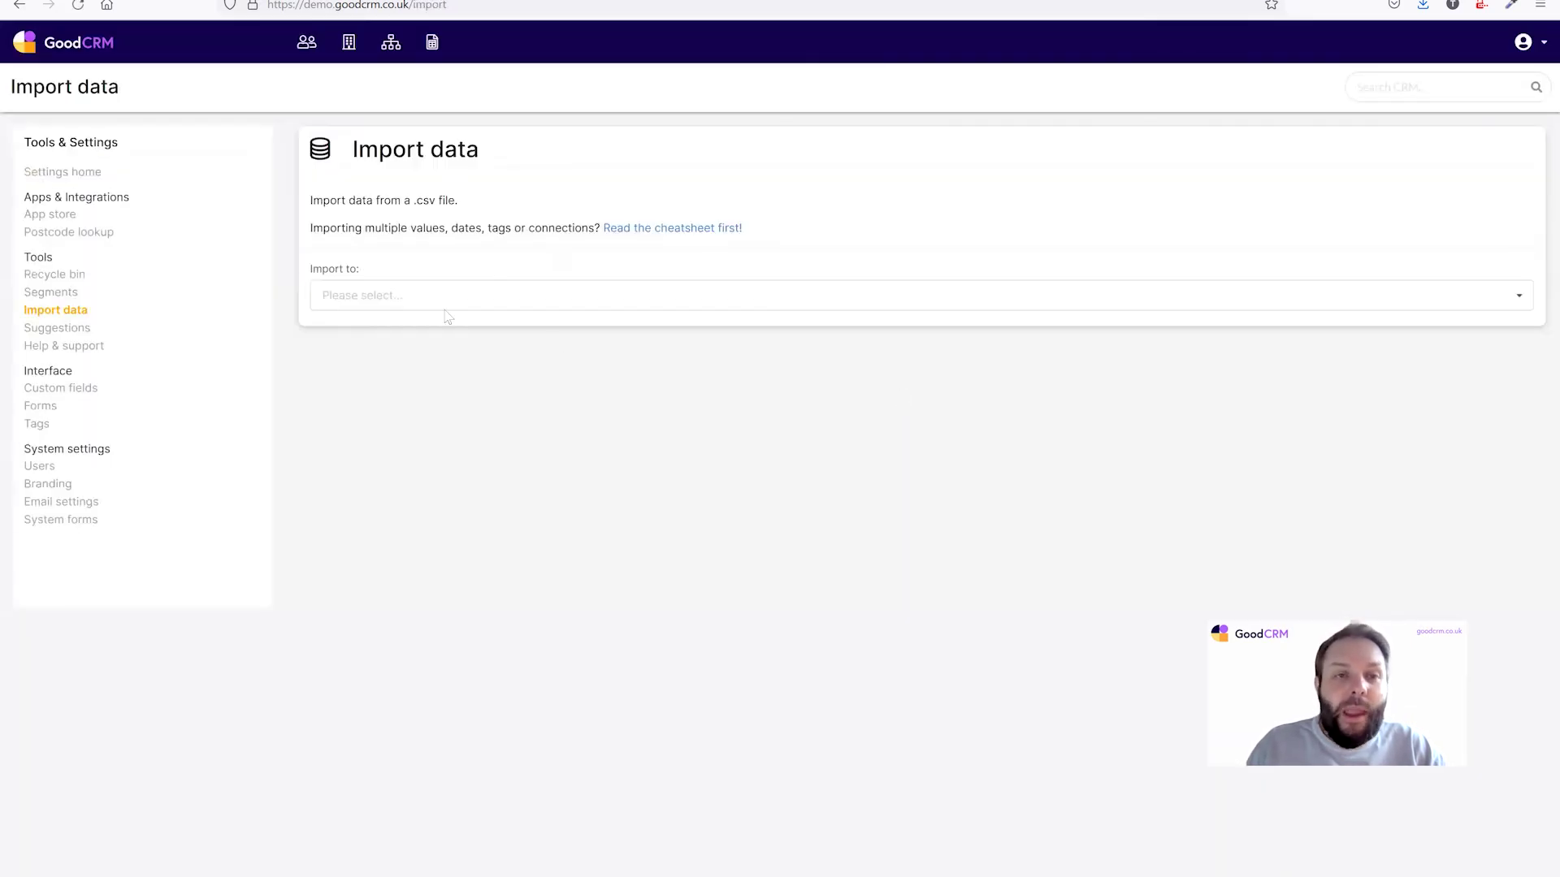
{"action": "left_click", "coordinate": [435, 306]}
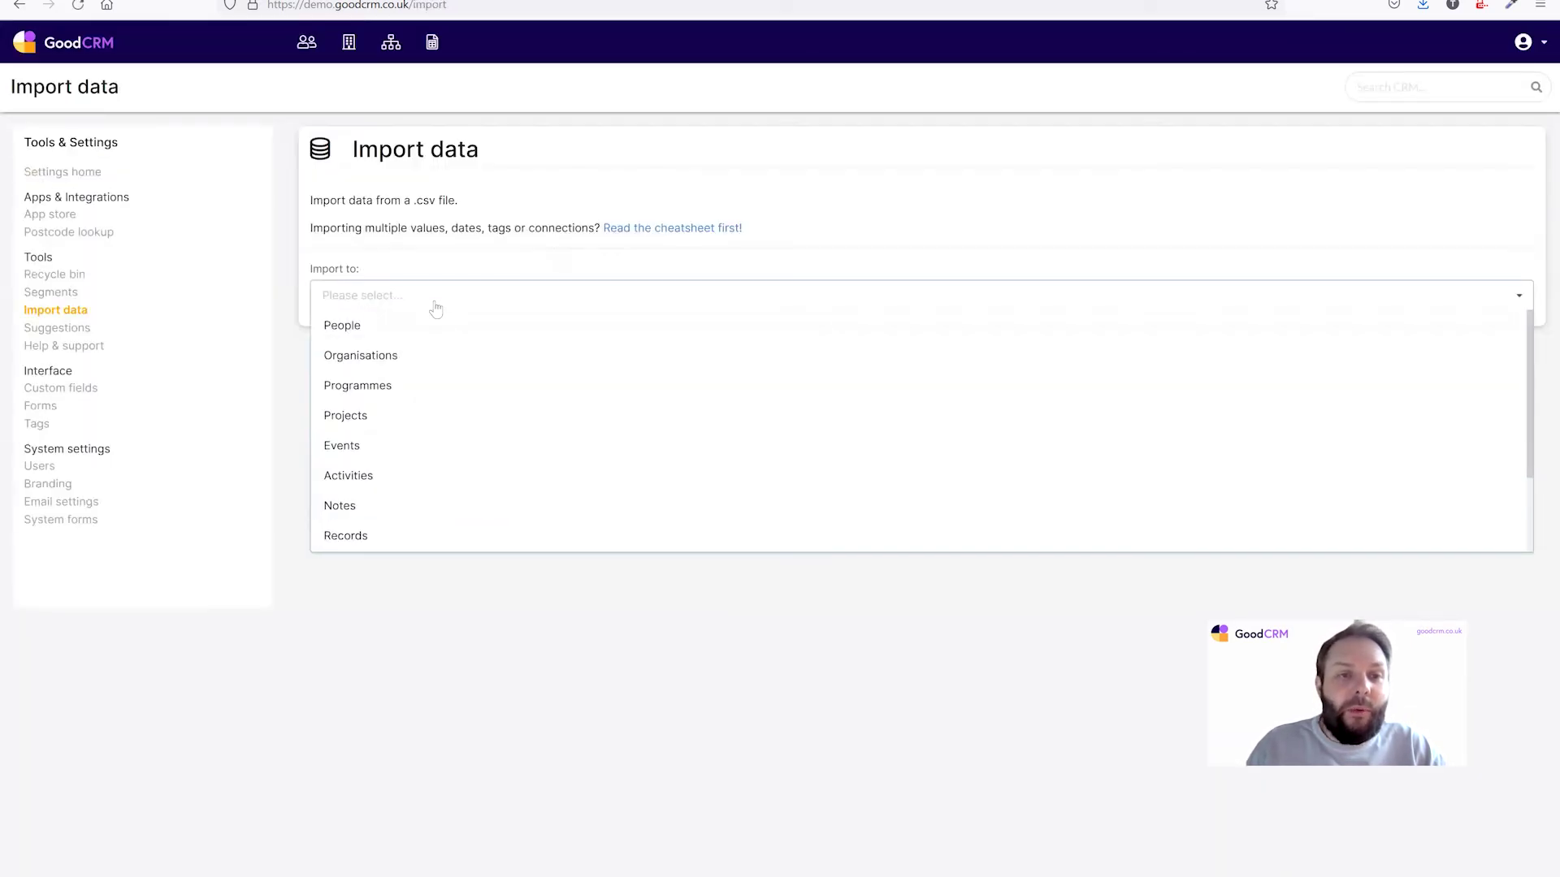
{"action": "left_click", "coordinate": [370, 453]}
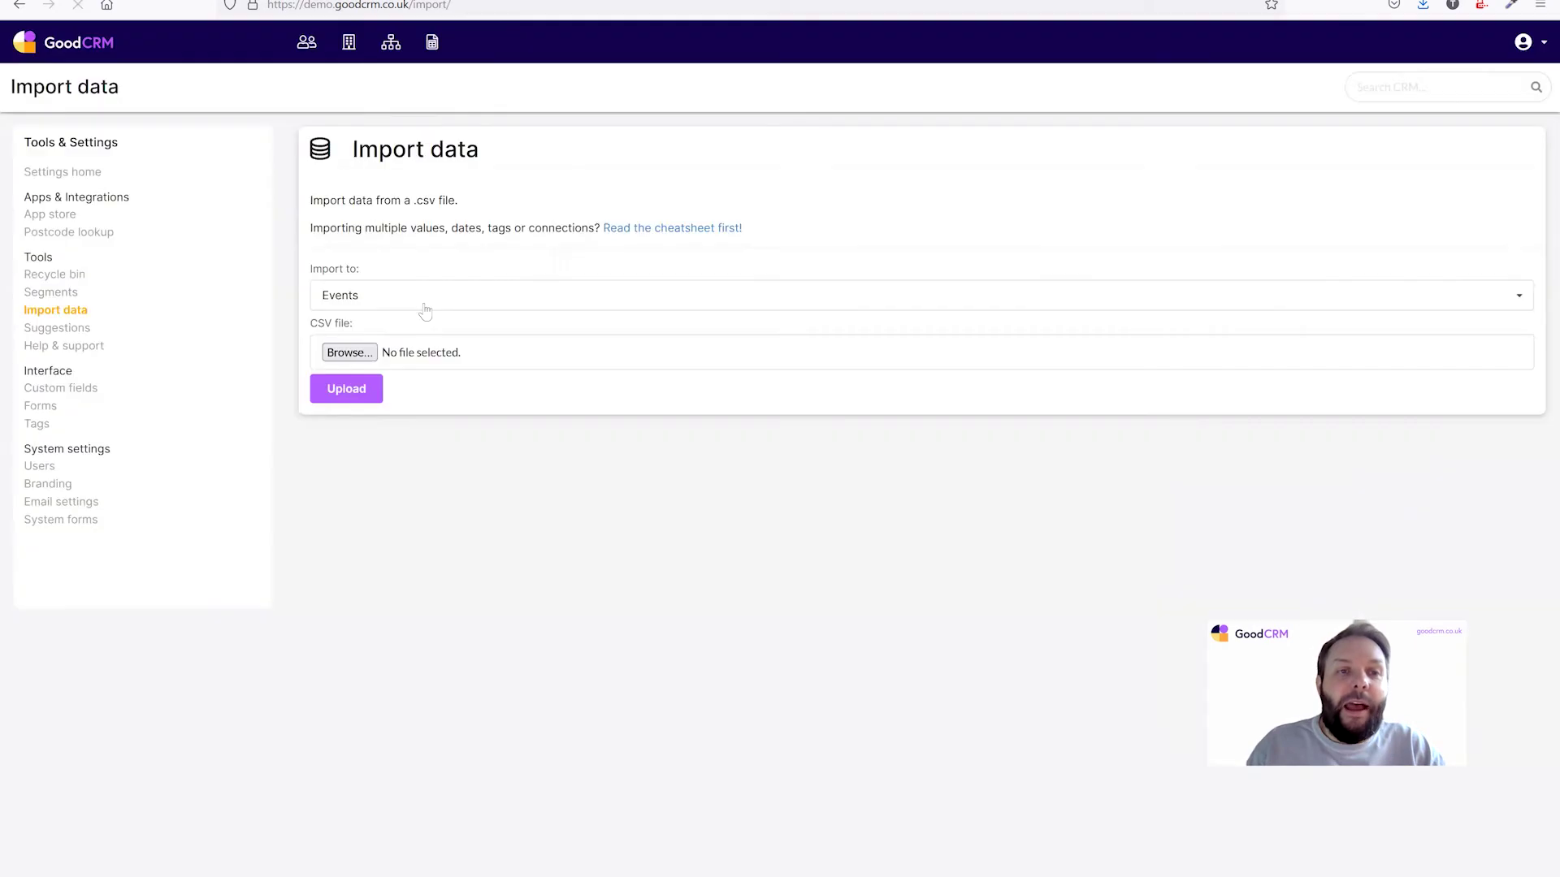
{"action": "left_click", "coordinate": [358, 355]}
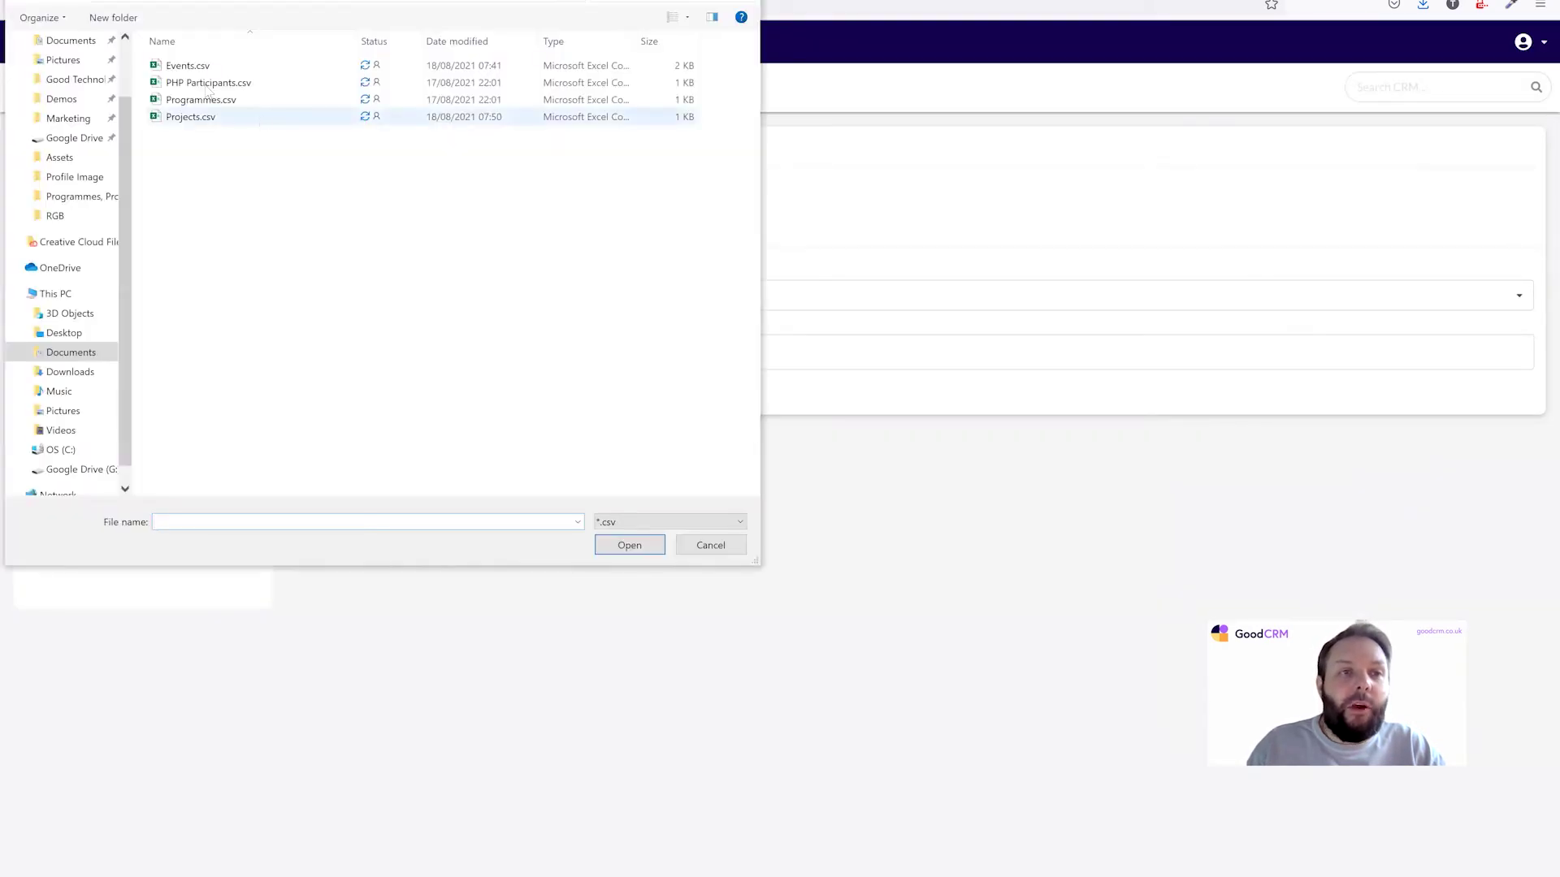
{"action": "left_click", "coordinate": [188, 68]}
{"action": "left_click", "coordinate": [632, 544]}
{"action": "left_click", "coordinate": [352, 394]}
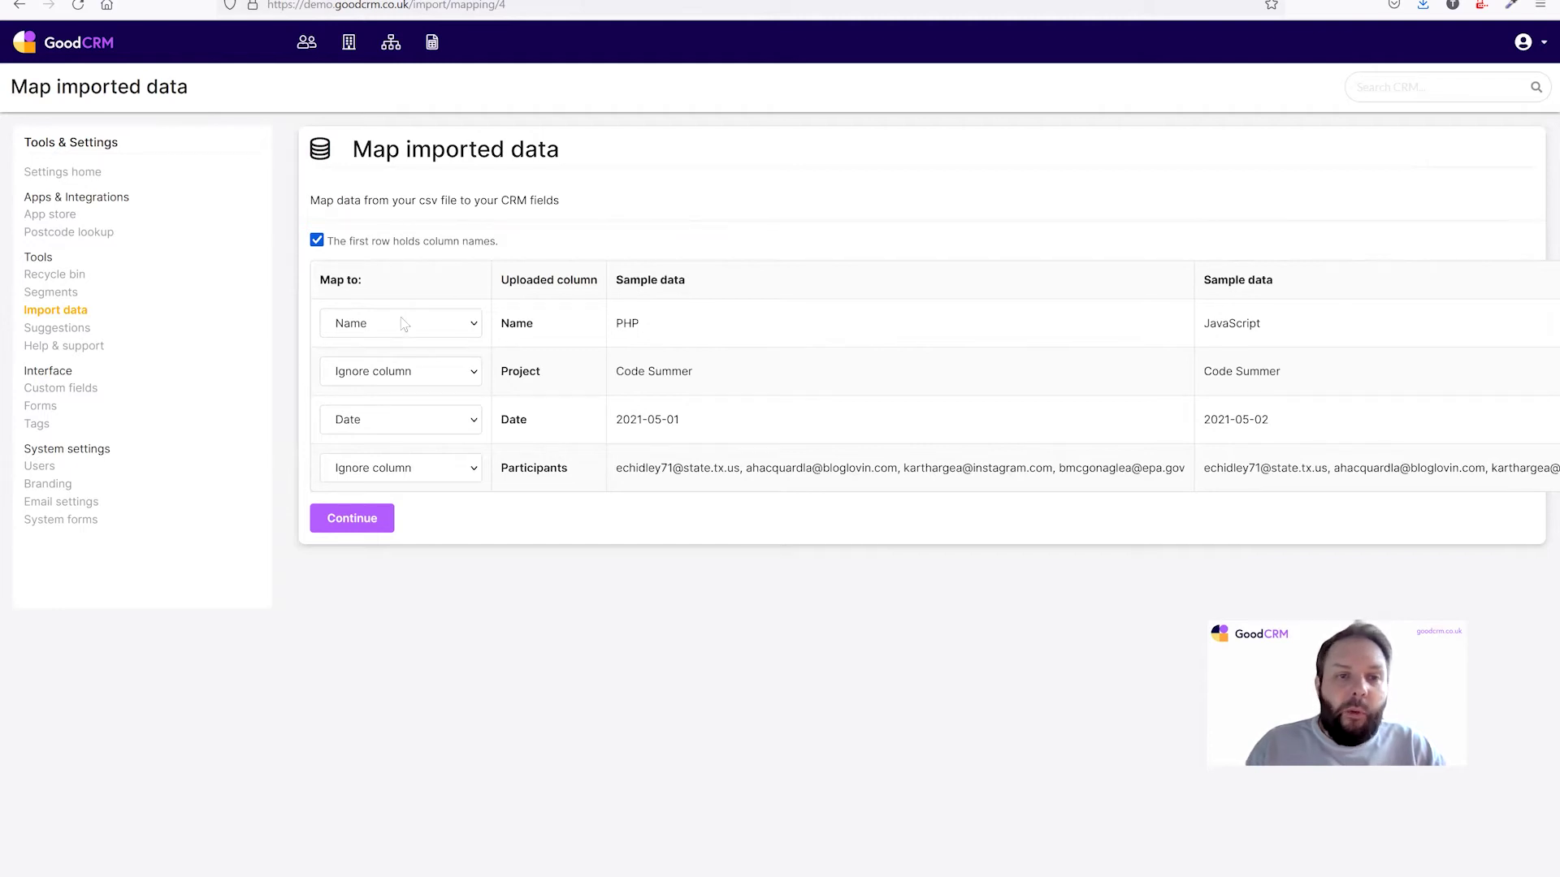
Step: Map Name to Name, Project to Projects > name and Participants to People > Email, keep Date mapped to Date, and run the events import
{"action": "left_click", "coordinate": [429, 329]}
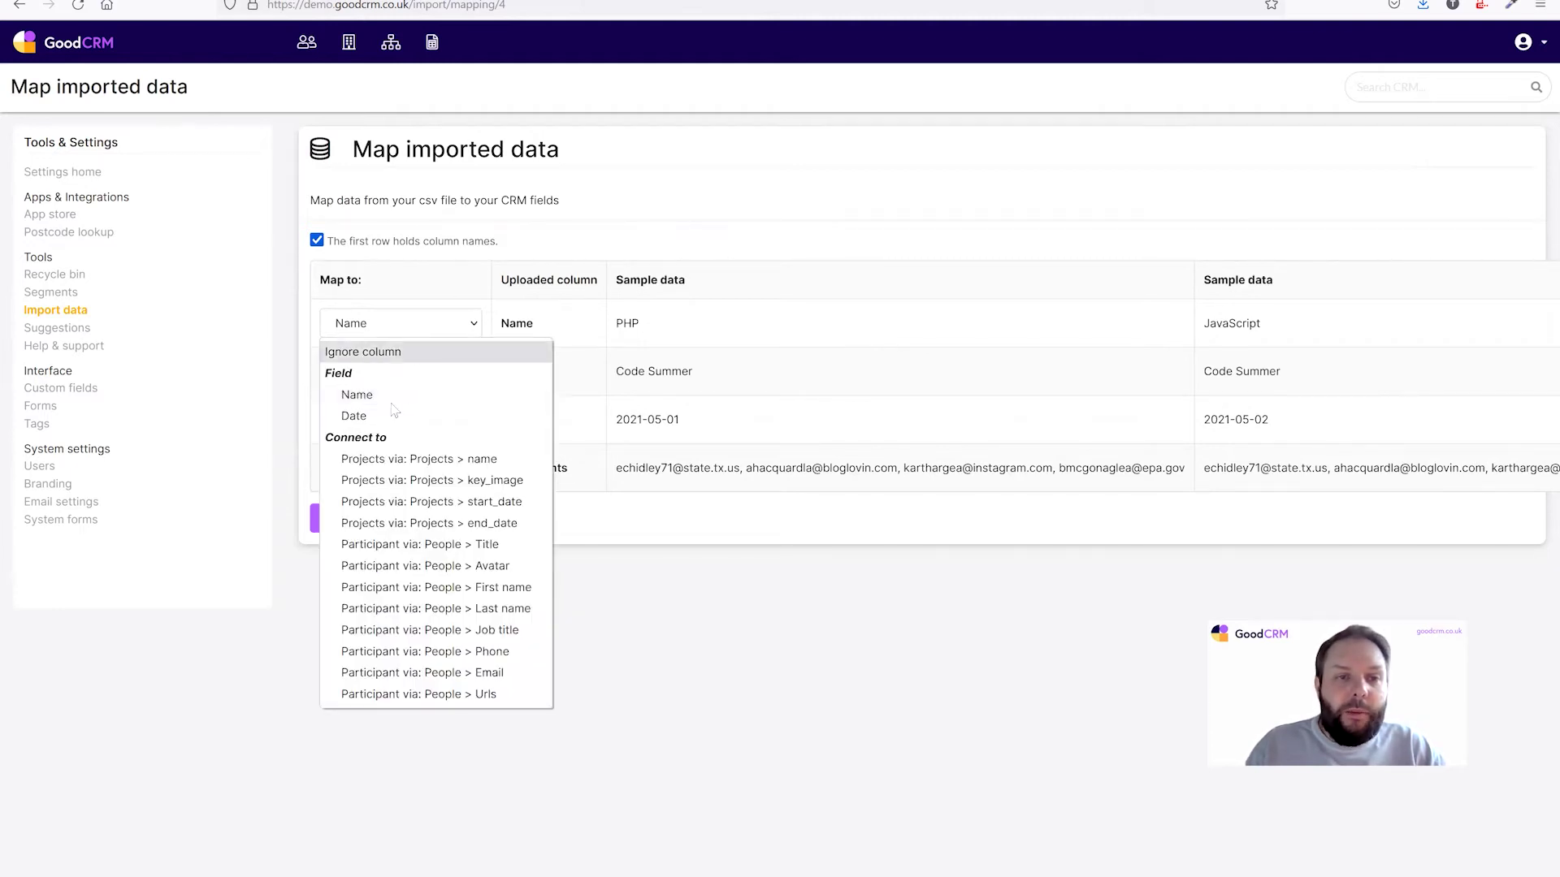
{"action": "left_click", "coordinate": [423, 396]}
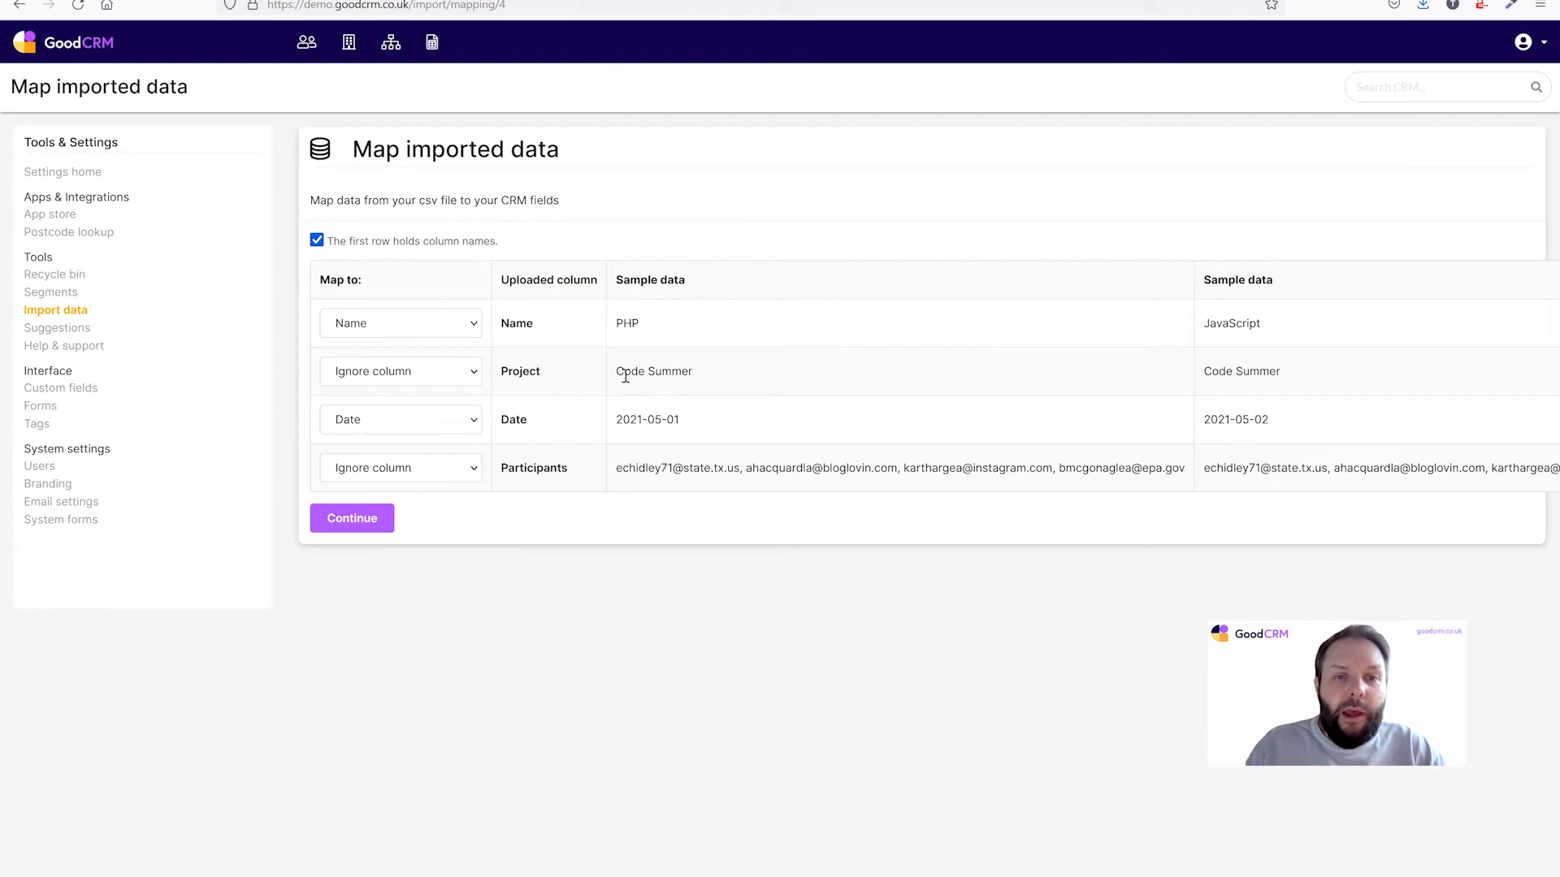
{"action": "left_click", "coordinate": [451, 376]}
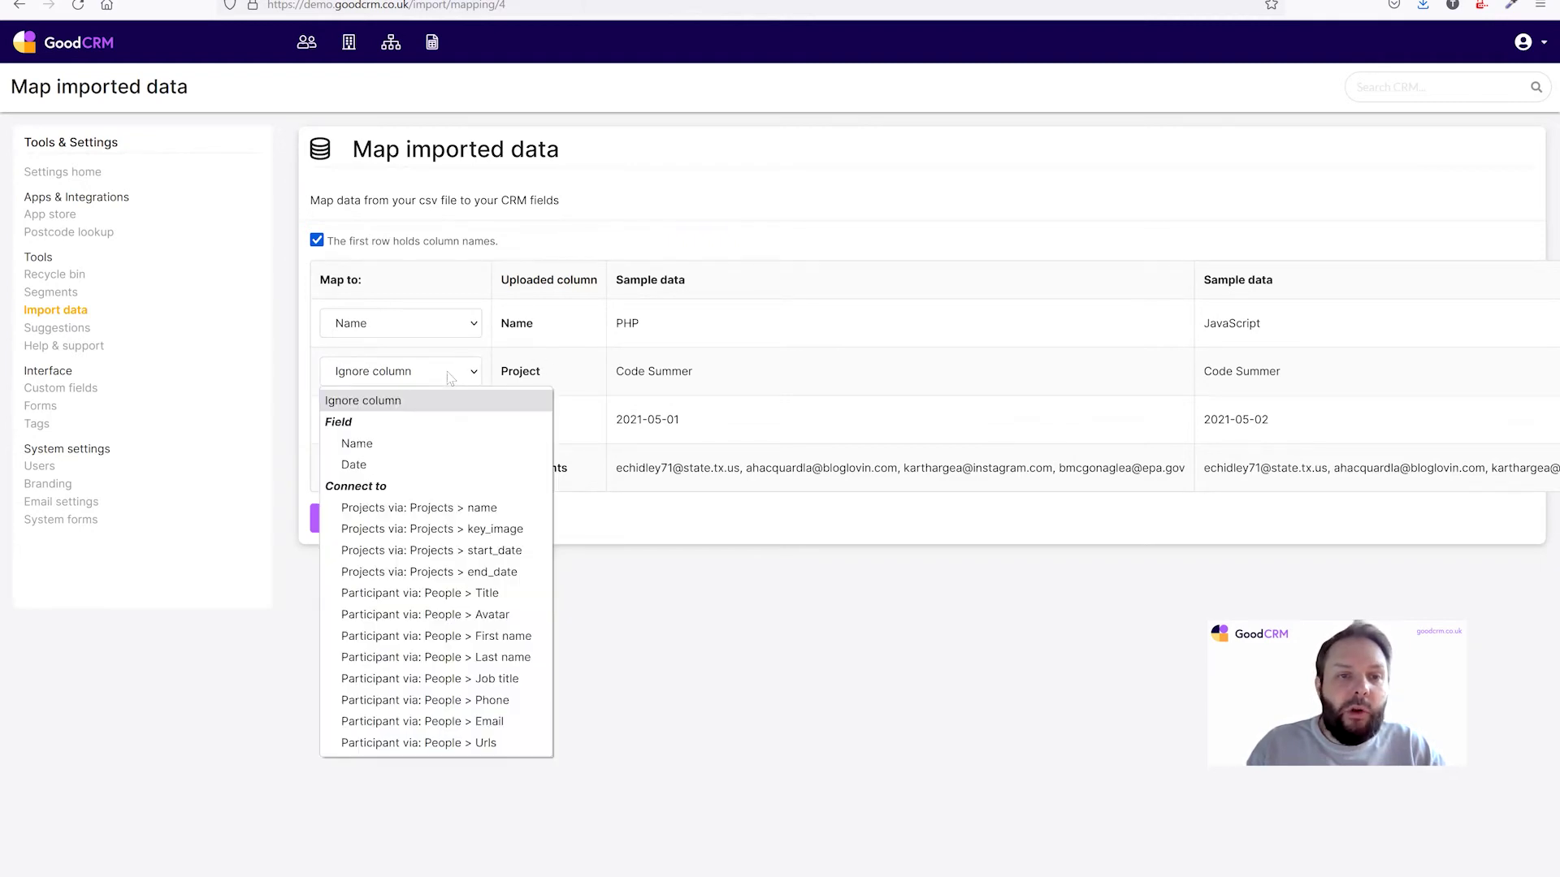
{"action": "left_click", "coordinate": [449, 512]}
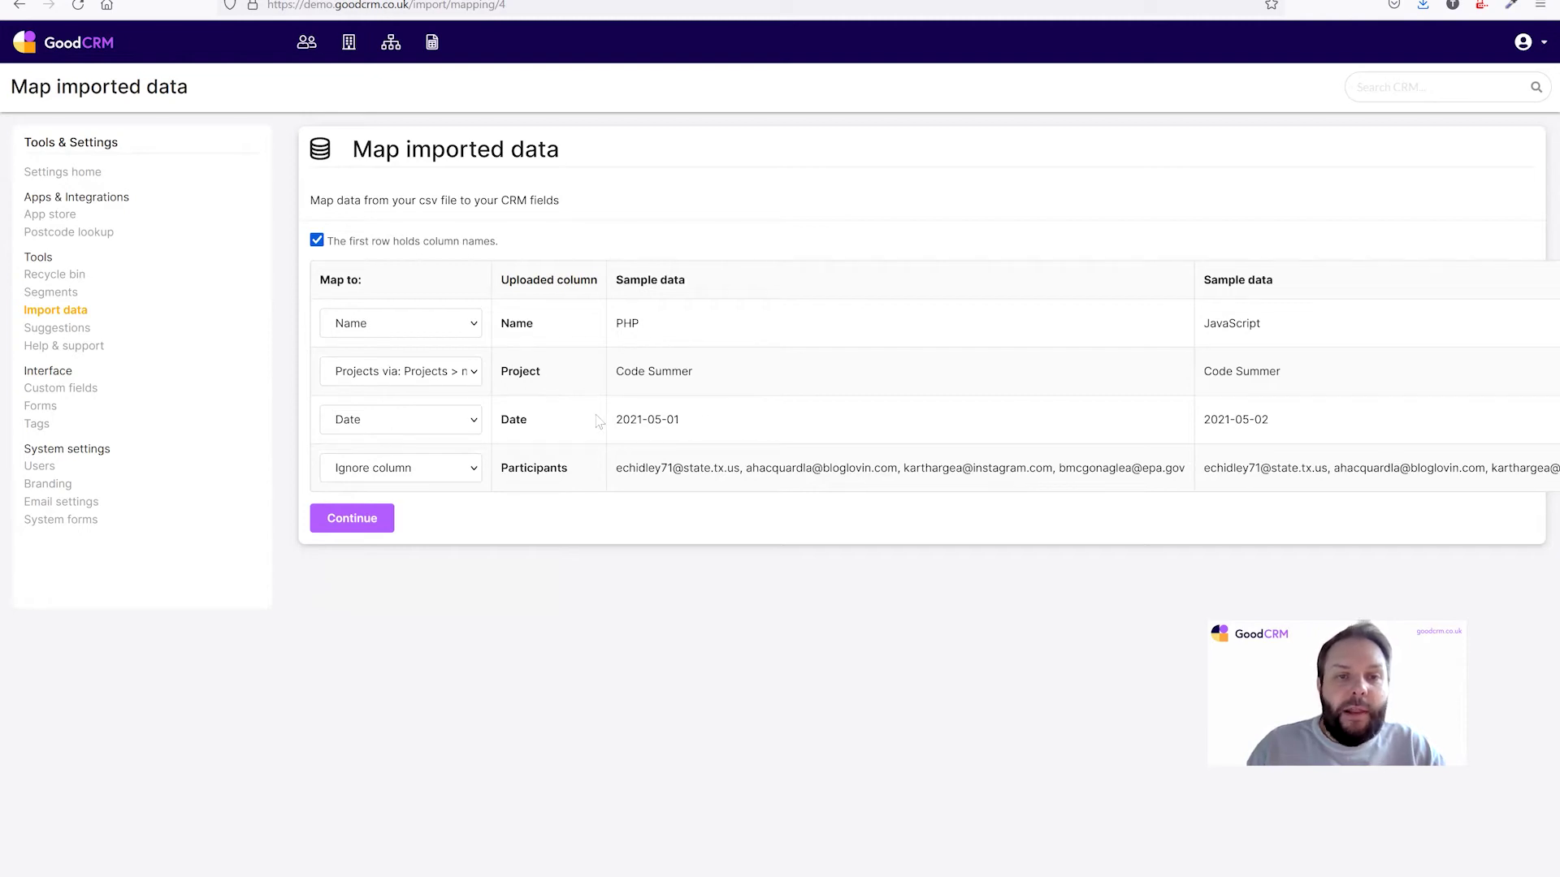
{"action": "left_click", "coordinate": [473, 469]}
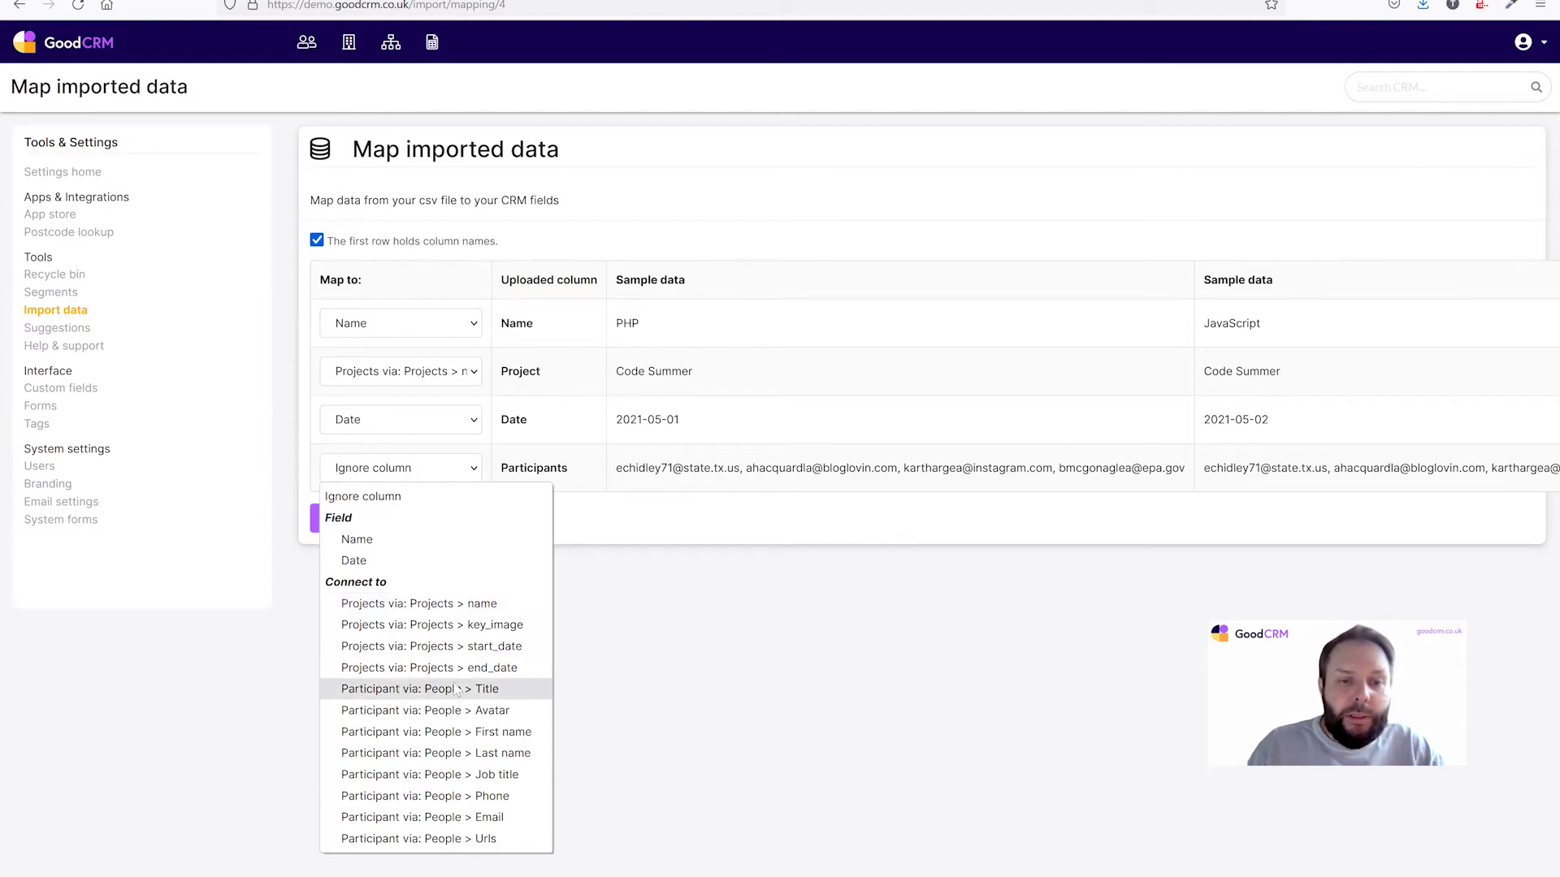
{"action": "left_click", "coordinate": [495, 823]}
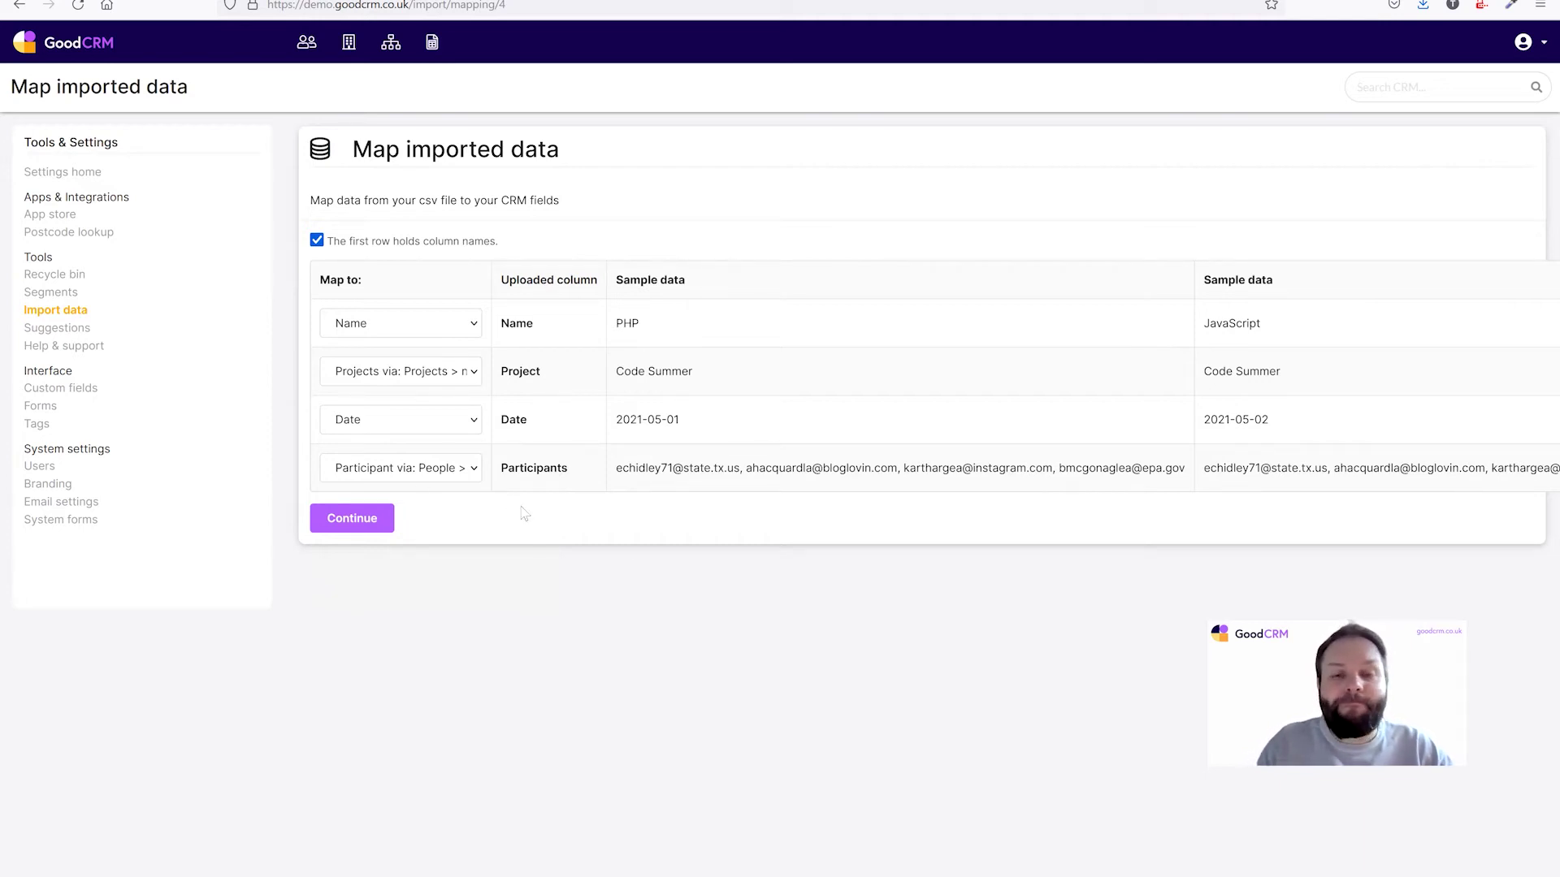
{"action": "left_click", "coordinate": [370, 526]}
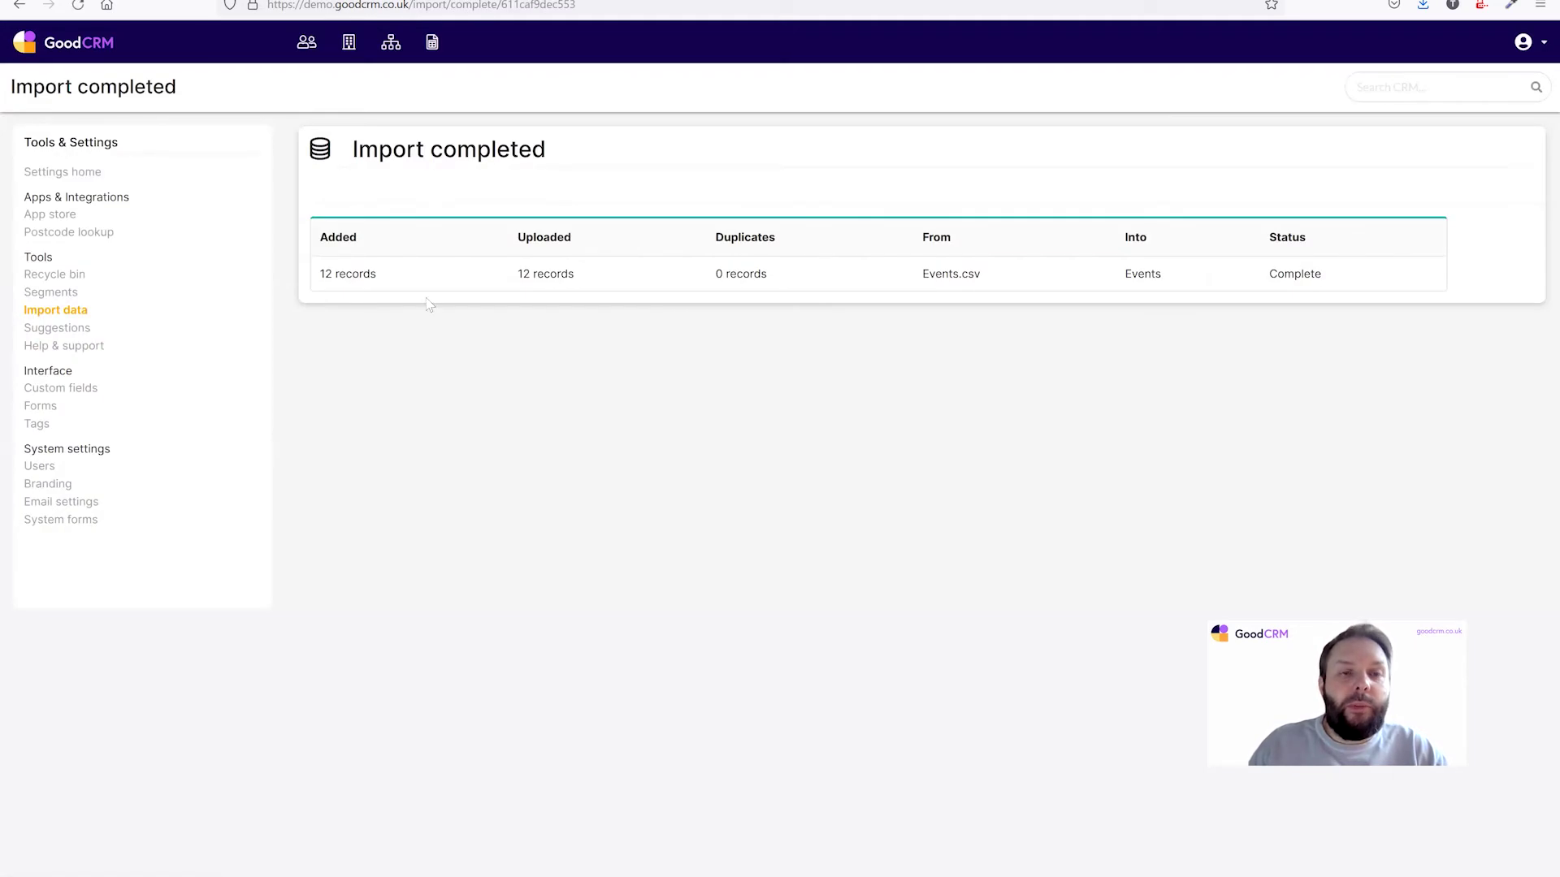
Step: Check the participants of the HTML event in the Code Winter project of the Geek Girls programme
{"action": "left_click", "coordinate": [393, 44]}
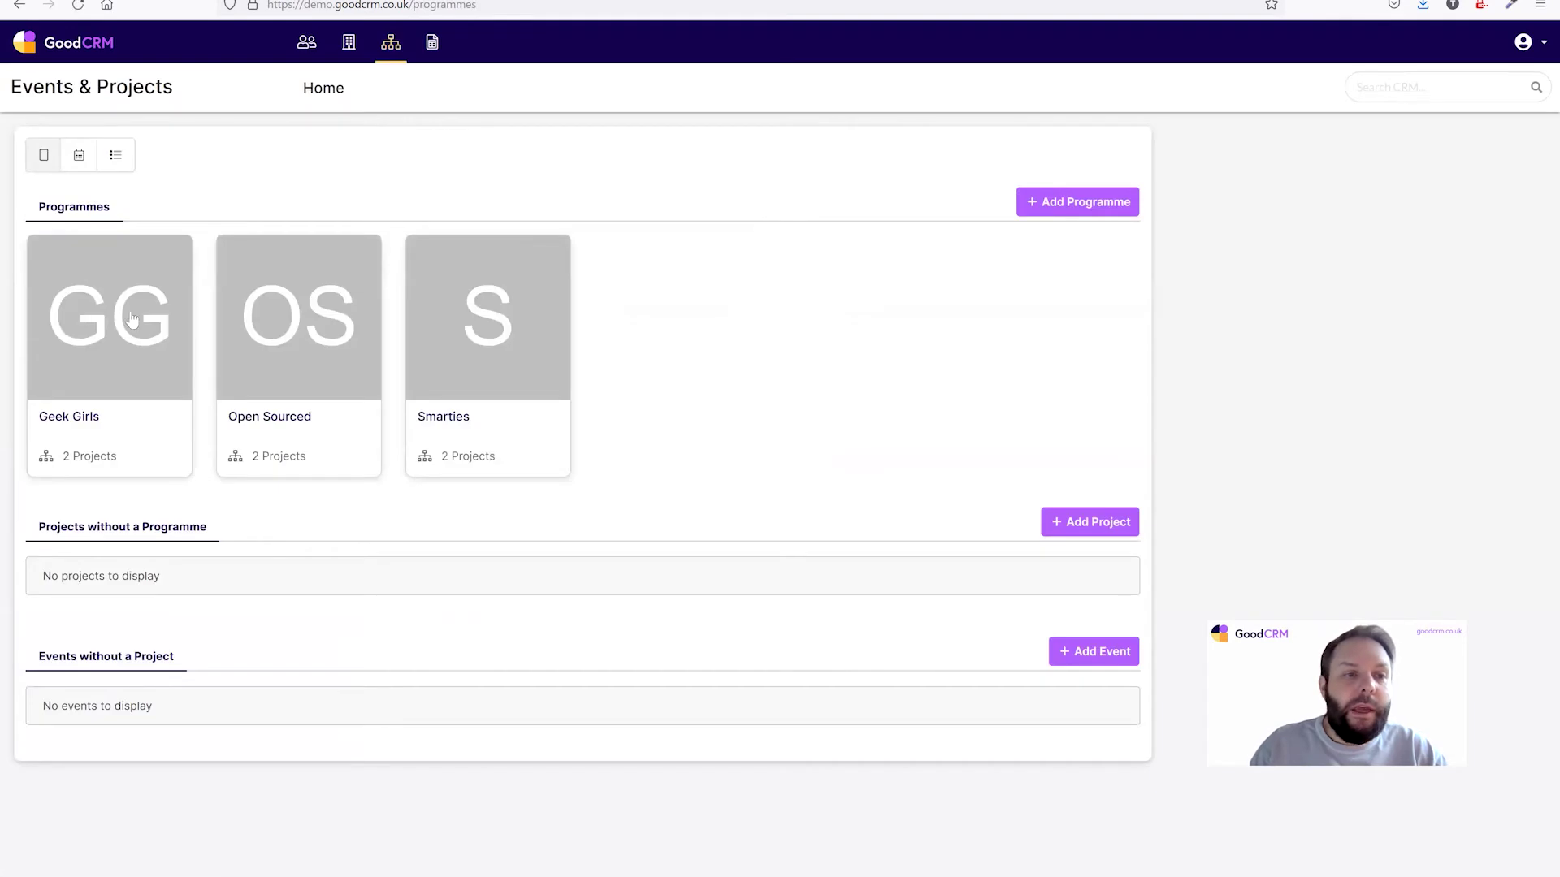
{"action": "left_click", "coordinate": [96, 398]}
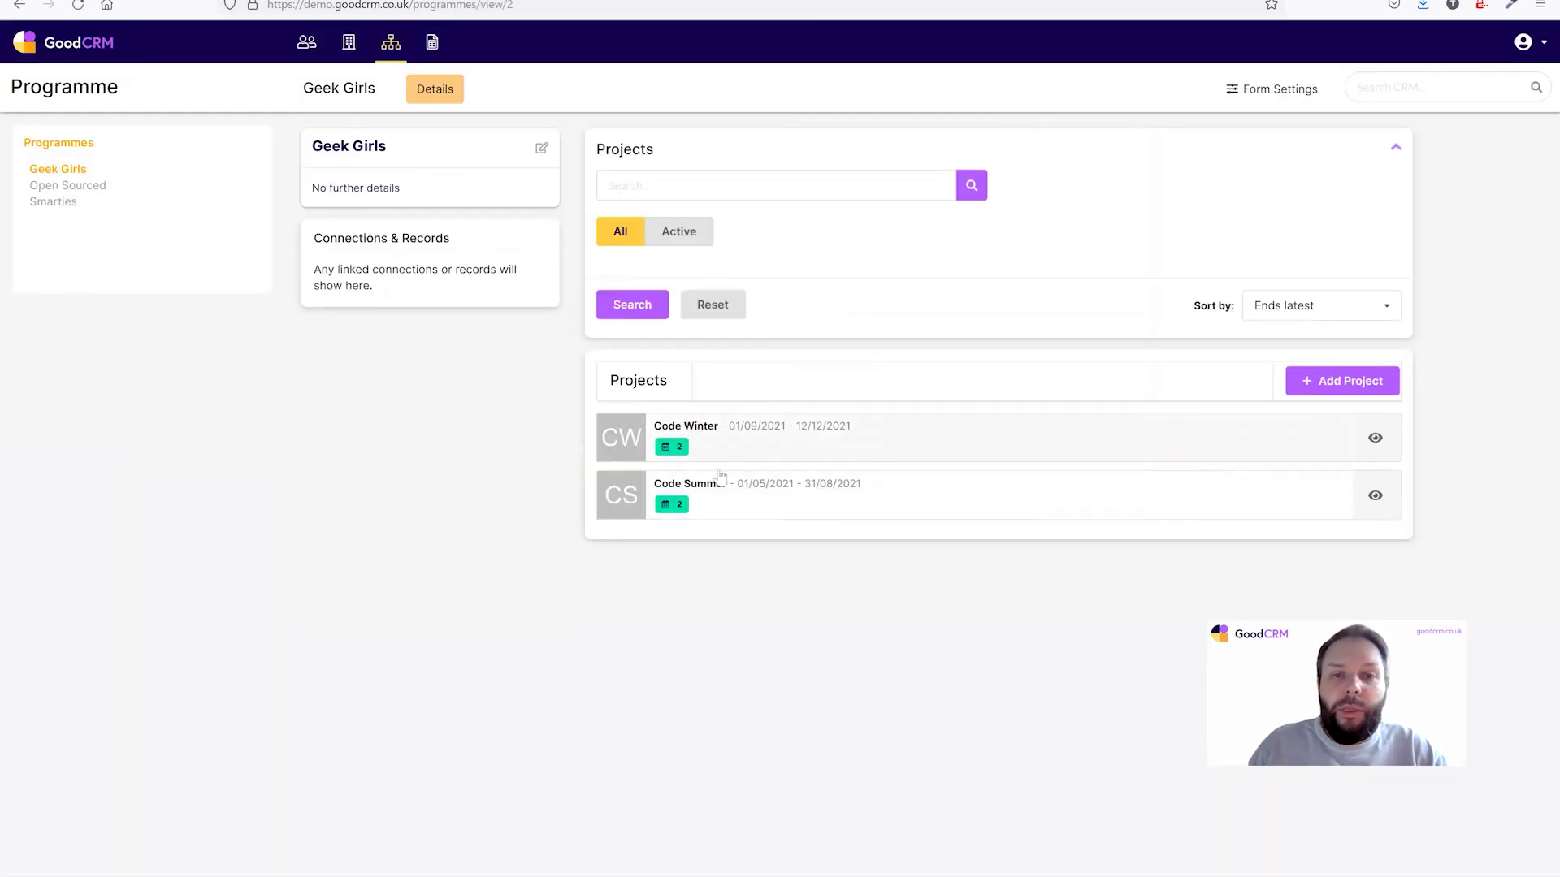
{"action": "left_click", "coordinate": [768, 450]}
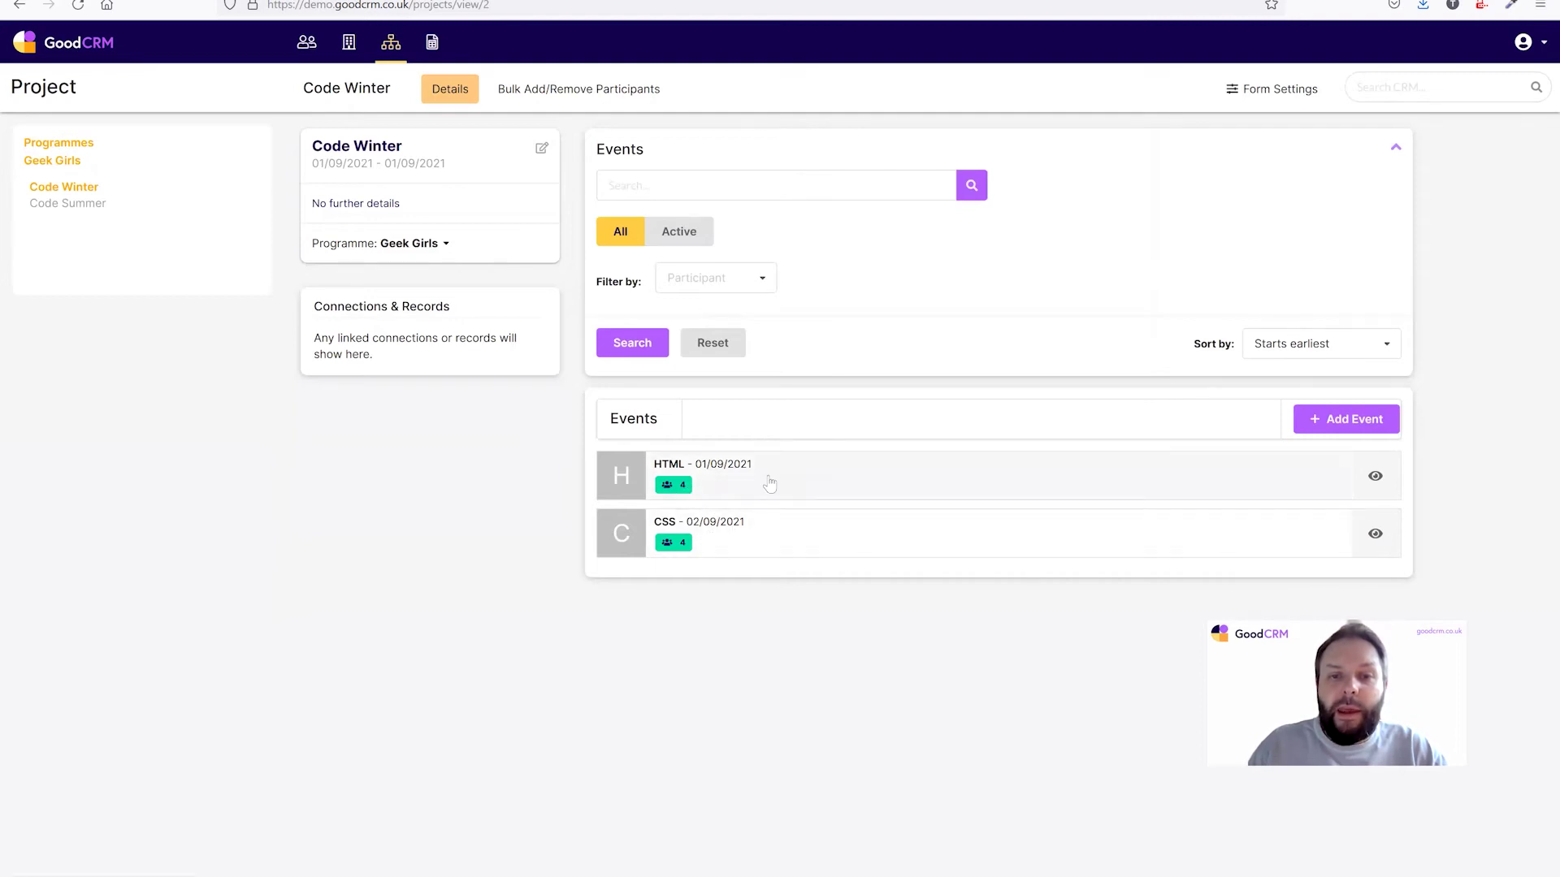
{"action": "left_click", "coordinate": [769, 484]}
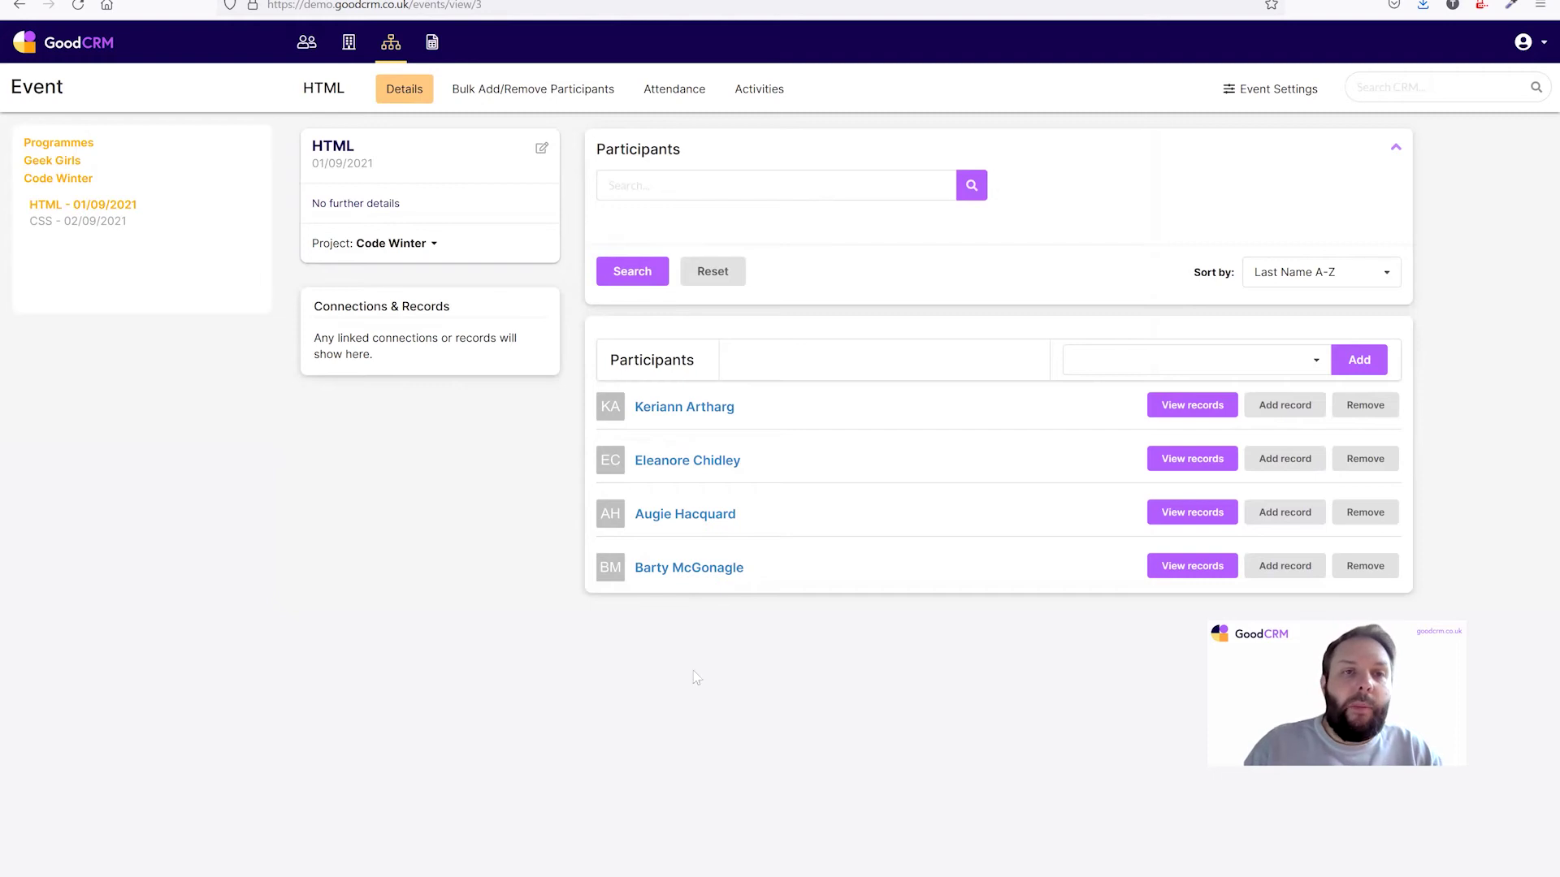
Step: Show Events & Projects as a list and review all the programmes, projects and events
{"action": "left_click", "coordinate": [392, 59]}
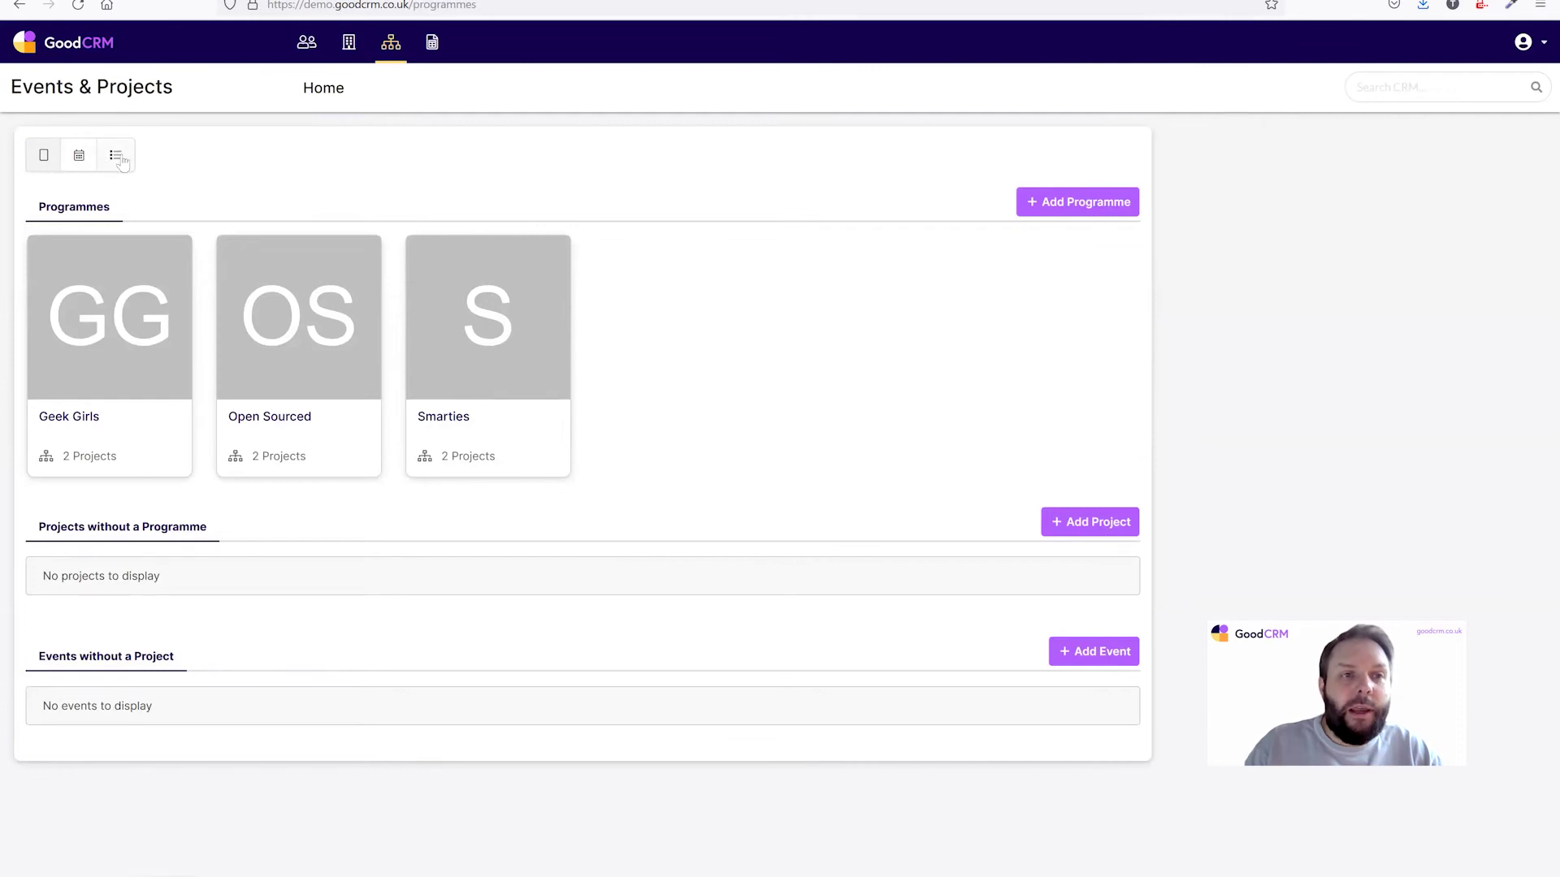
{"action": "left_click", "coordinate": [117, 157]}
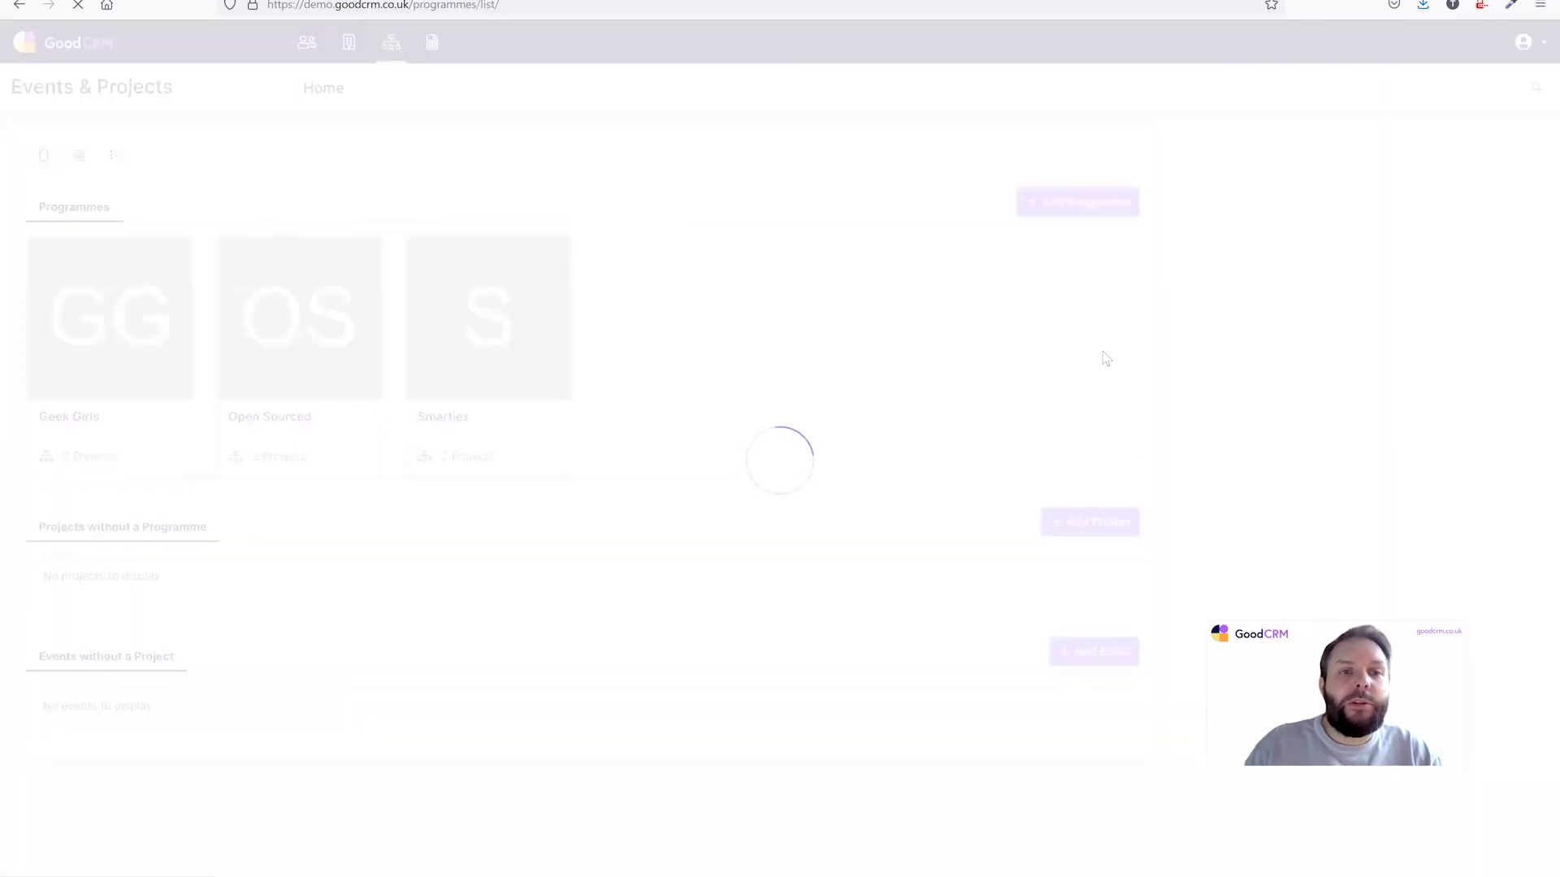
{"action": "scroll", "coordinate": [1120, 343], "scroll_direction": "down", "scroll_amount": 2}
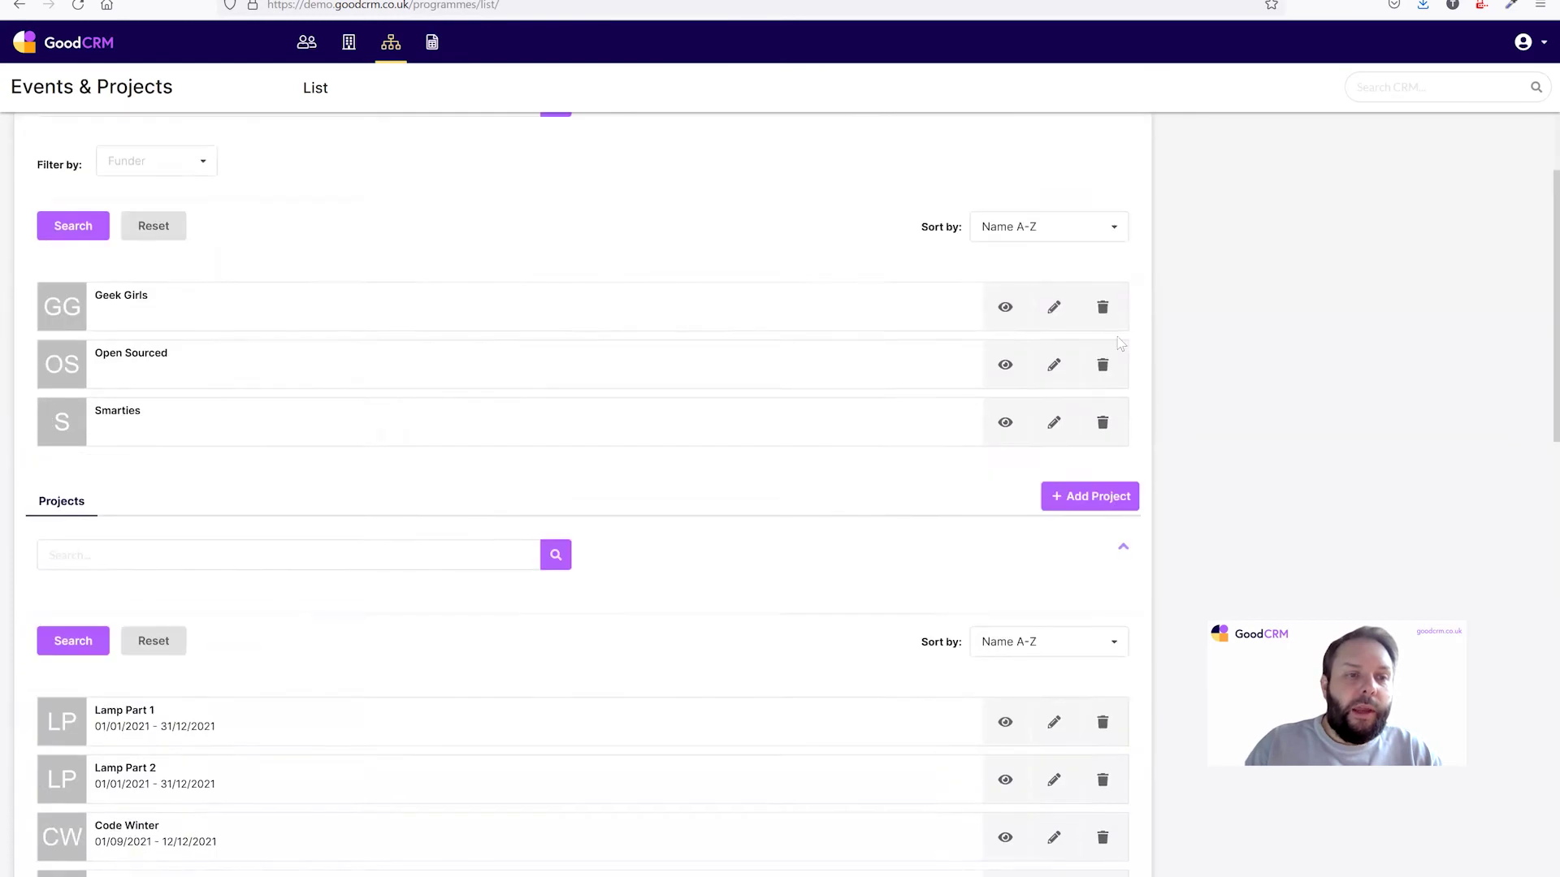
{"action": "scroll", "coordinate": [1120, 343], "scroll_direction": "down", "scroll_amount": 4}
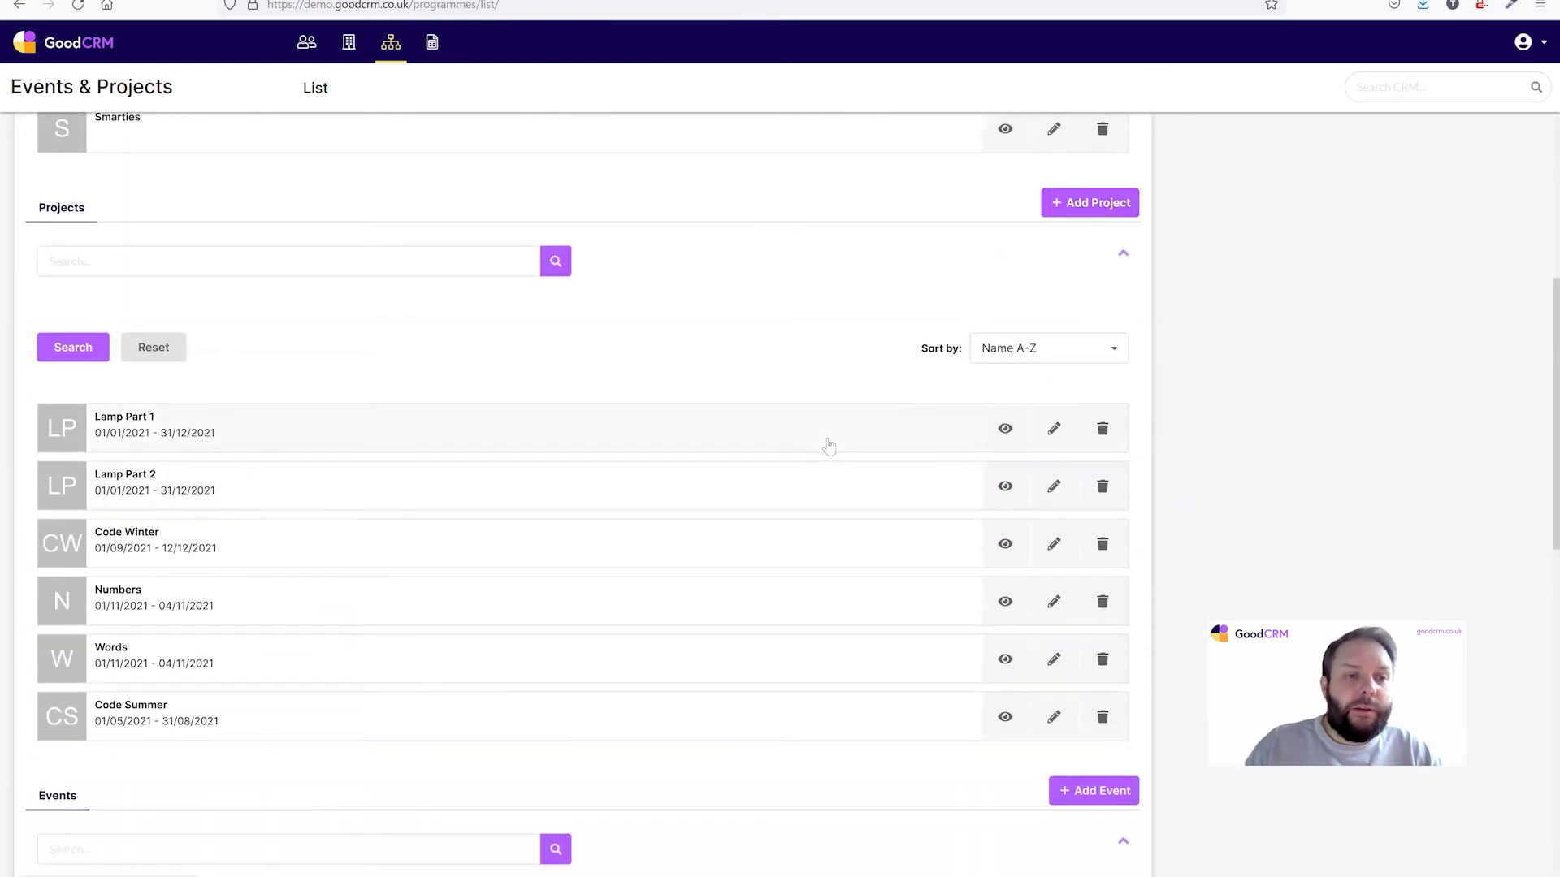
{"action": "scroll", "coordinate": [829, 446], "scroll_direction": "down", "scroll_amount": 10}
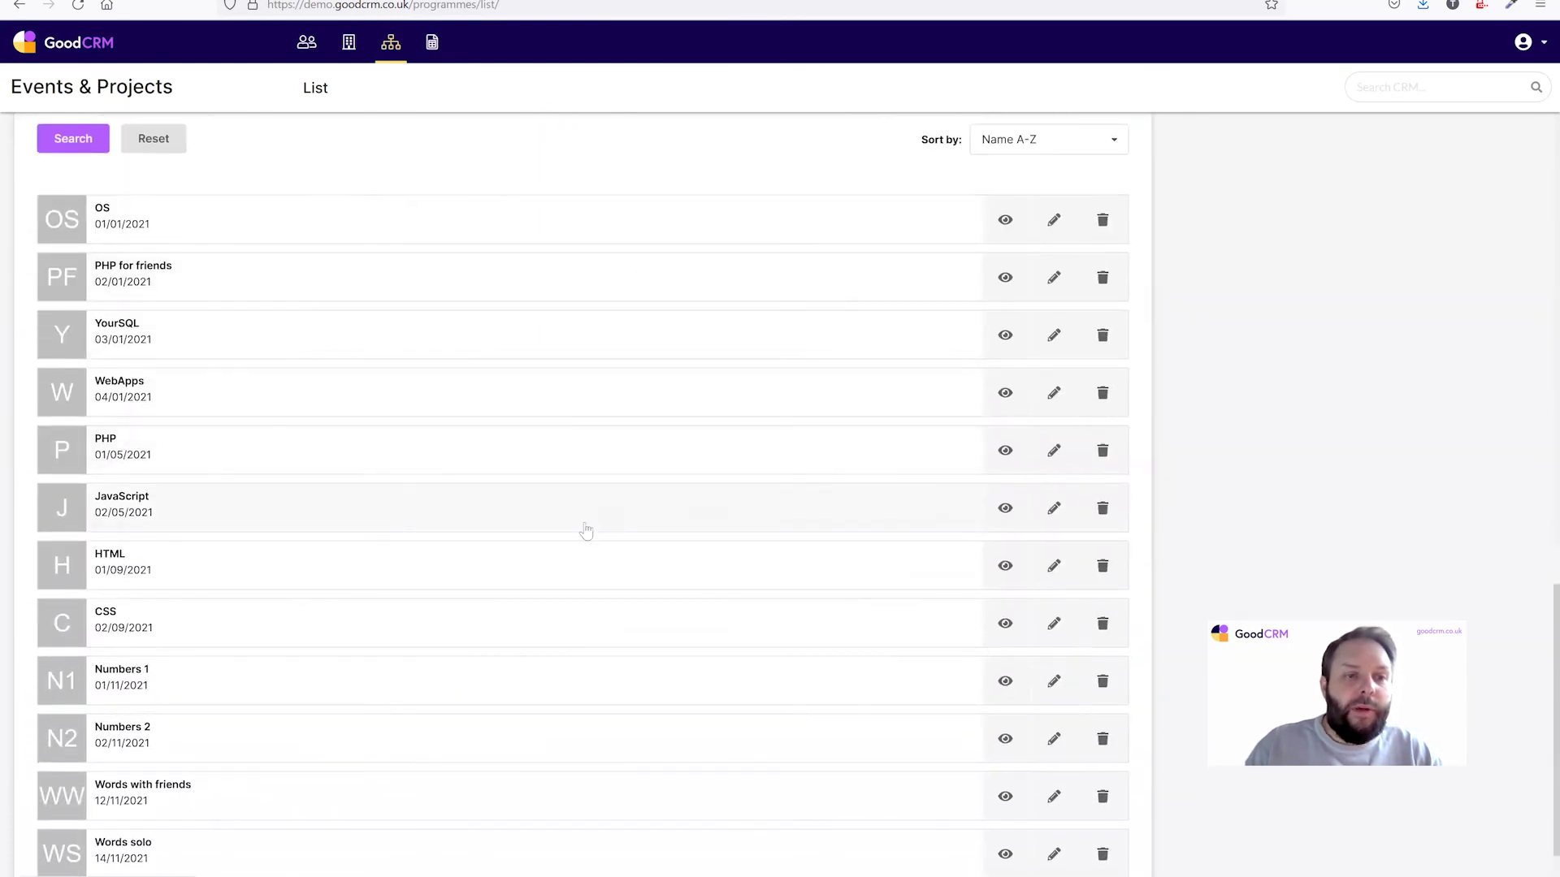
{"action": "scroll", "coordinate": [586, 531], "scroll_direction": "down", "scroll_amount": 2}
{"action": "scroll", "coordinate": [586, 531], "scroll_direction": "up", "scroll_amount": 15}
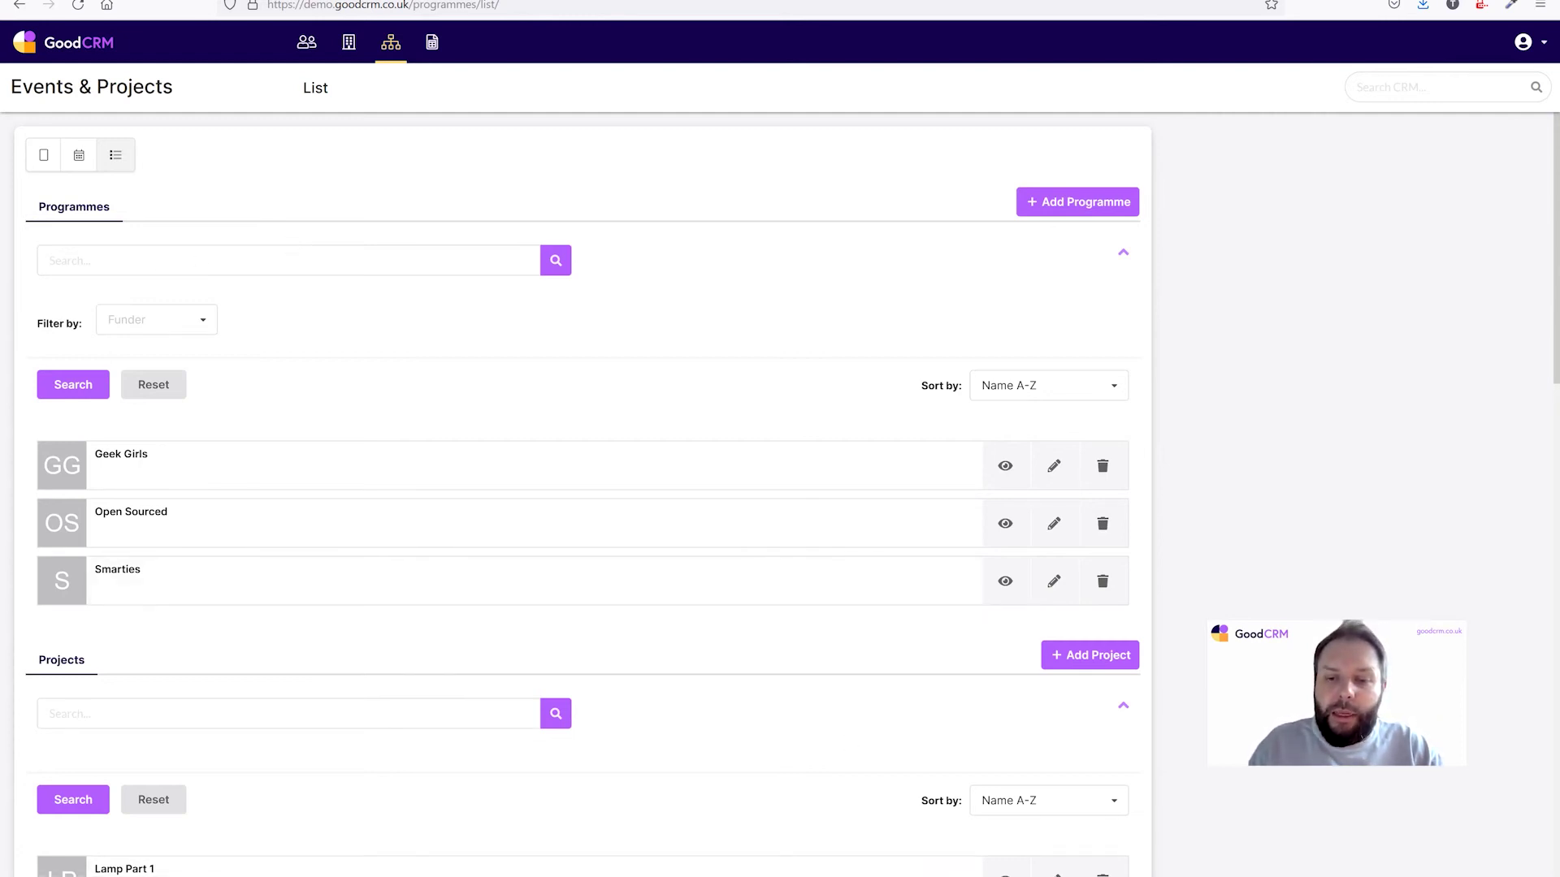
Step: Switch to the PHP Participants spreadsheet in Excel and widen the Email and Person Type columns
{"action": "left_click", "coordinate": [1072, 815]}
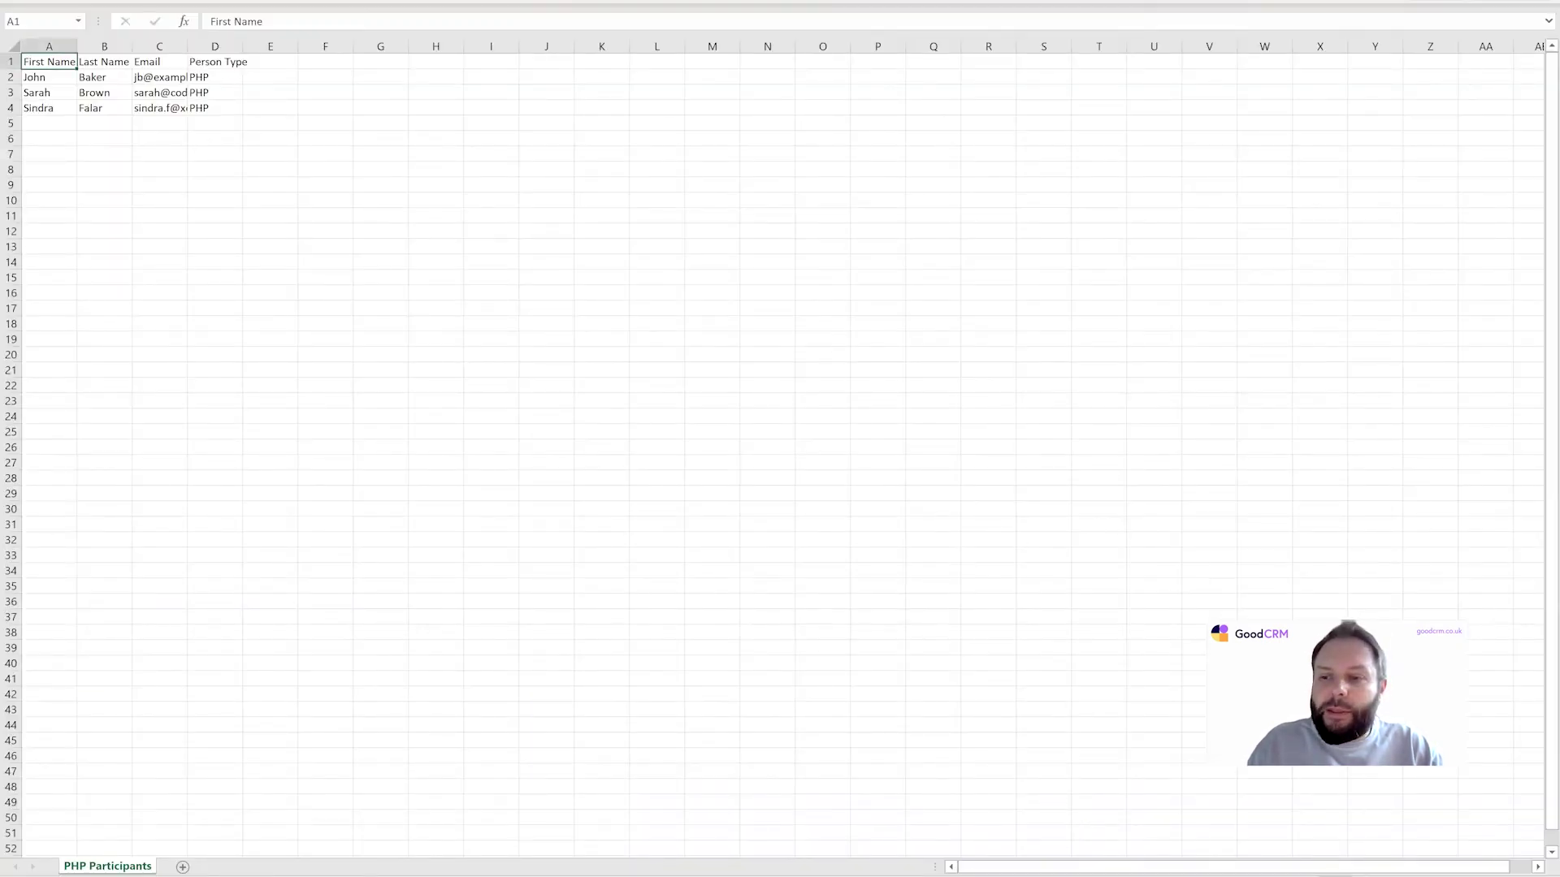
{"action": "scroll", "coordinate": [1297, 806], "scroll_direction": "up", "scroll_amount": 3, "text": "ctrl"}
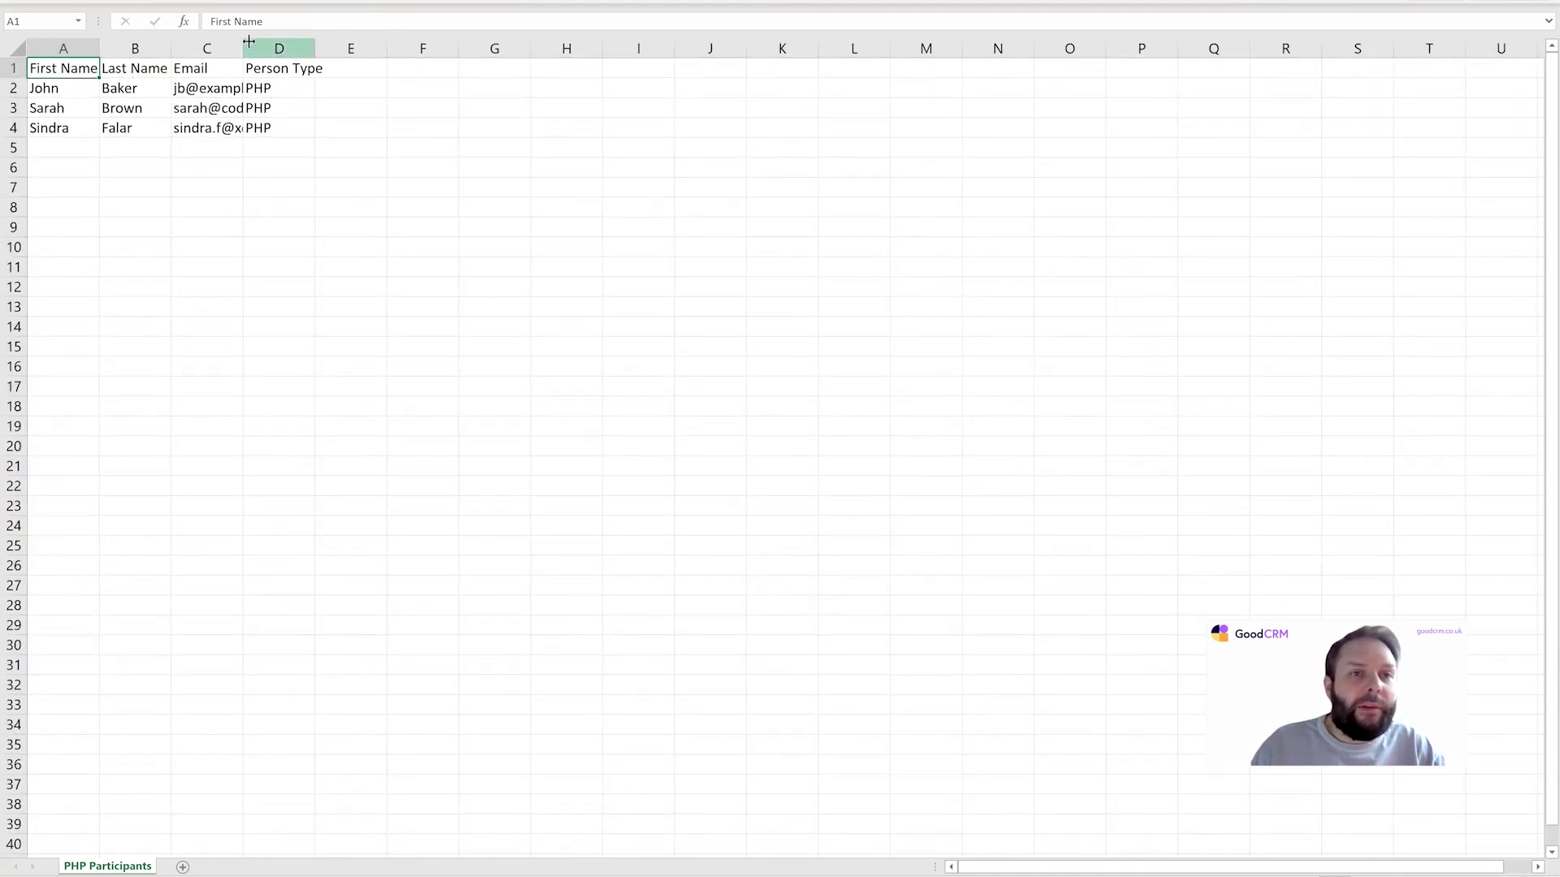
{"action": "left_click_drag", "start_coordinate": [243, 48], "coordinate": [254, 48]}
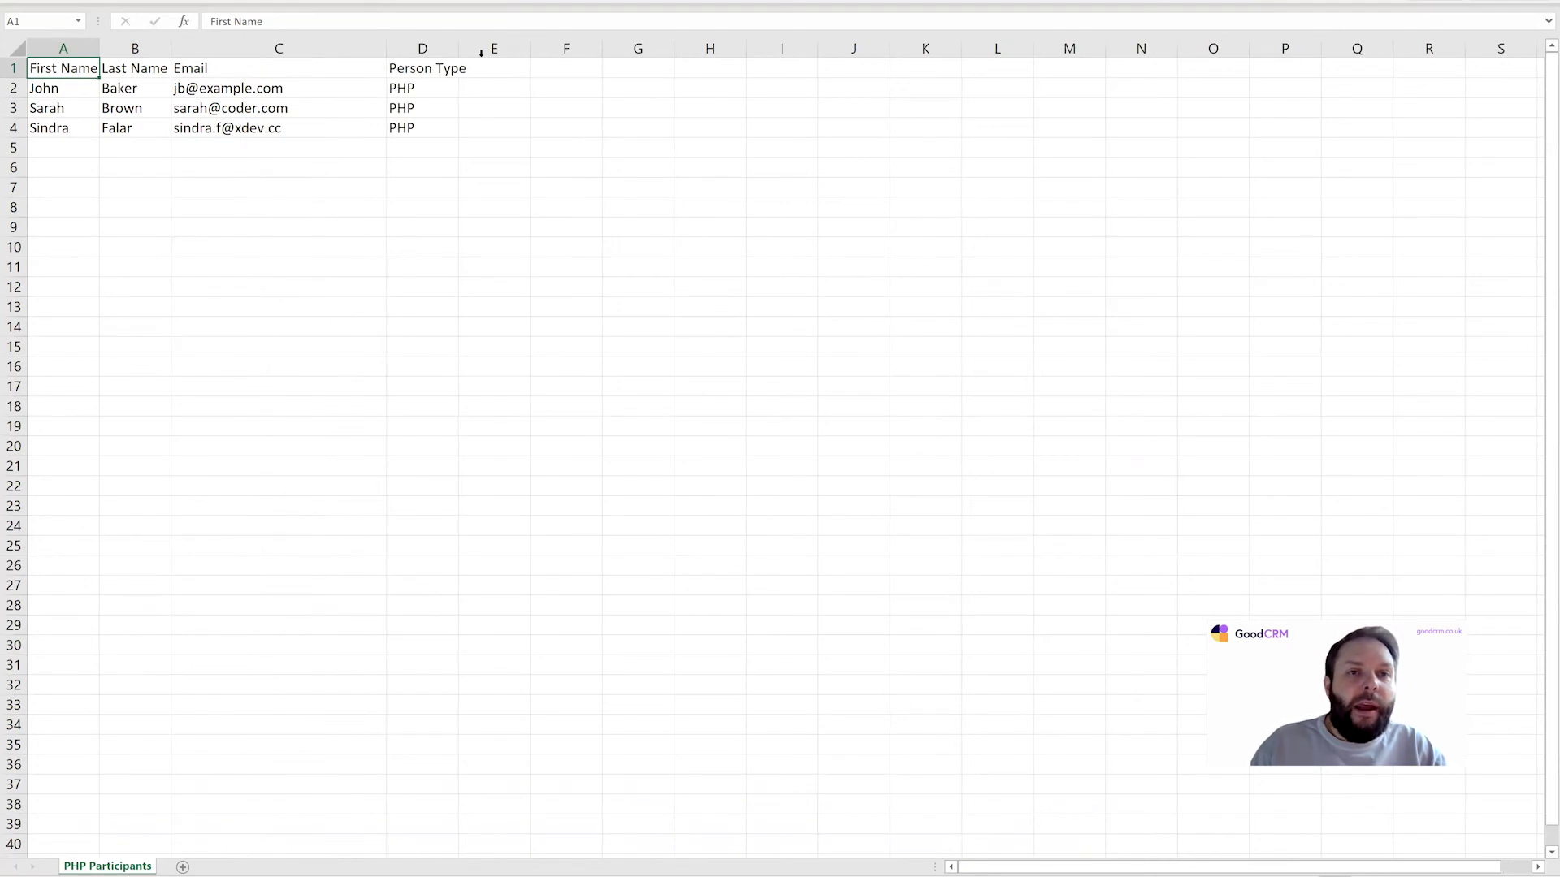
{"action": "left_click_drag", "start_coordinate": [459, 49], "coordinate": [553, 49]}
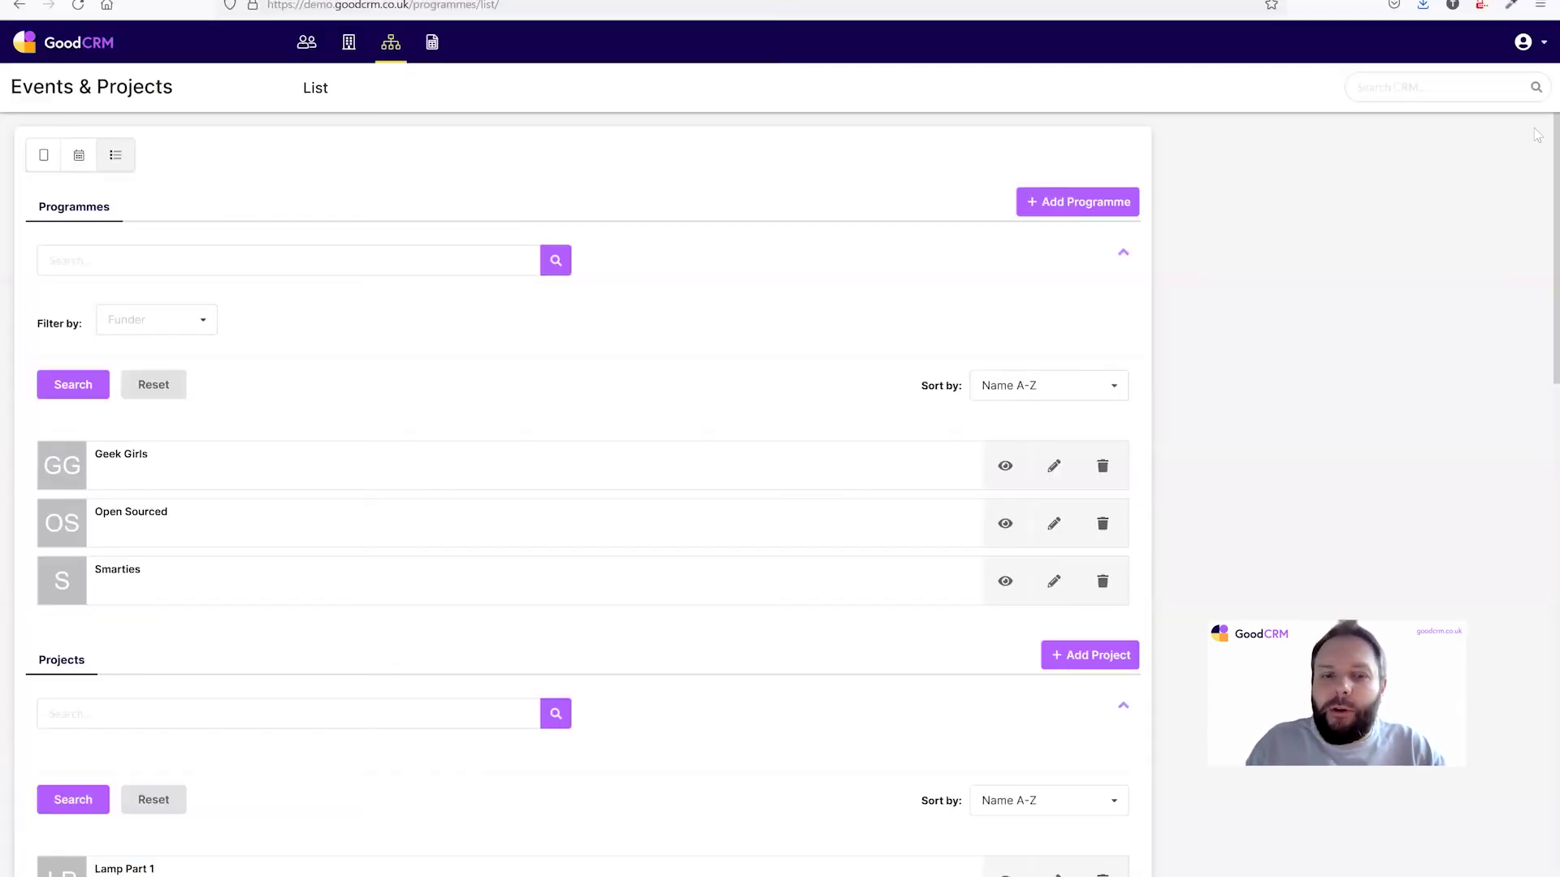
Step: Switch back to GoodCRM's data import tool, choose People as the import target and upload PHP Participants.csv
{"action": "left_click", "coordinate": [1526, 43]}
{"action": "left_click", "coordinate": [1482, 138]}
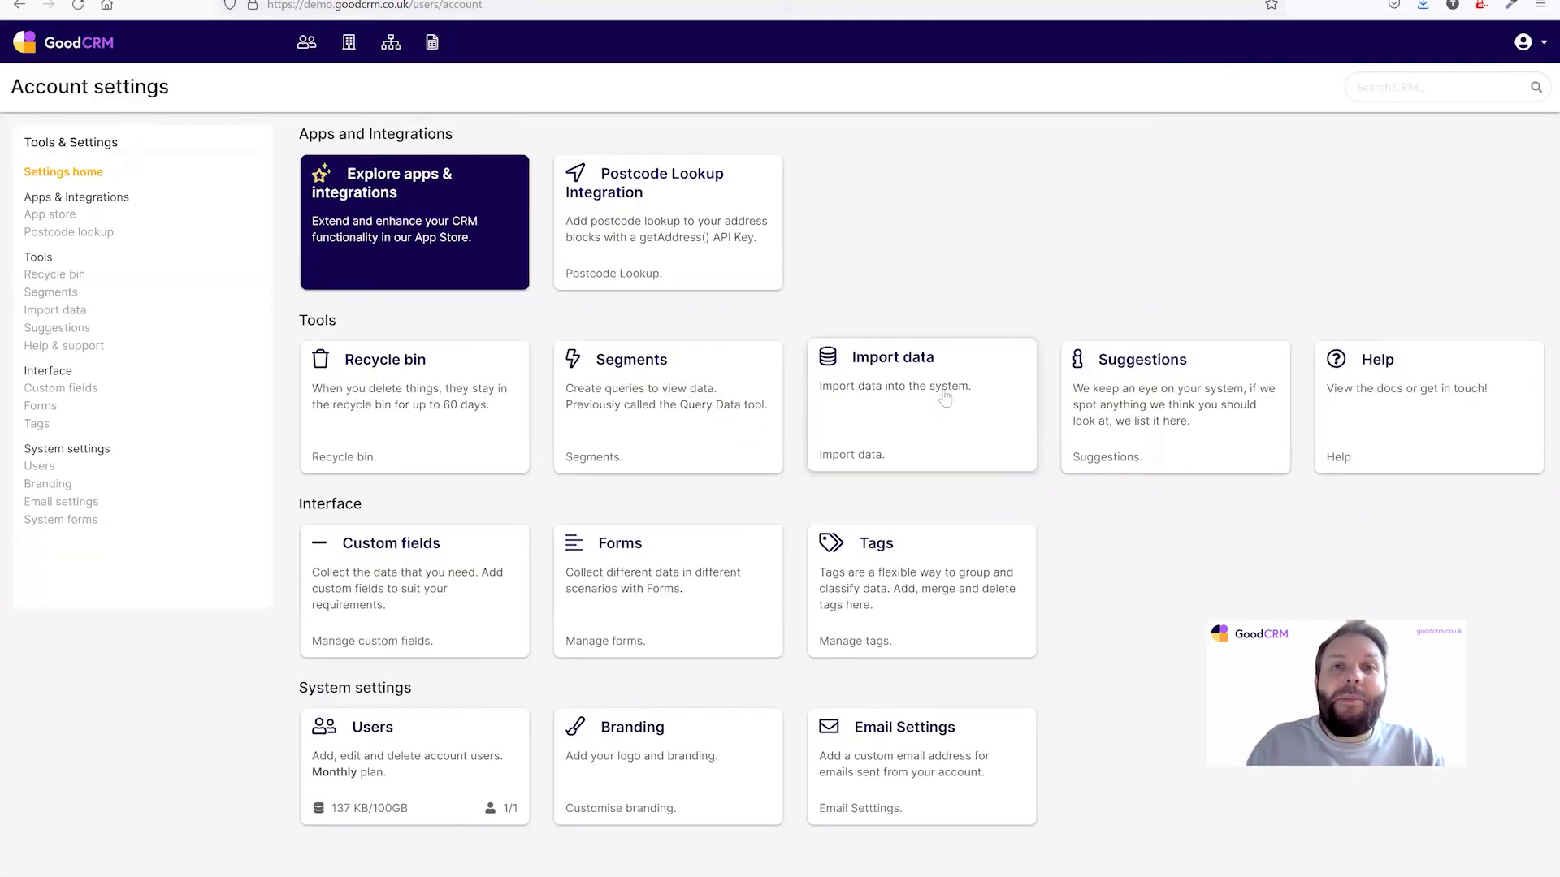
{"action": "left_click", "coordinate": [946, 395]}
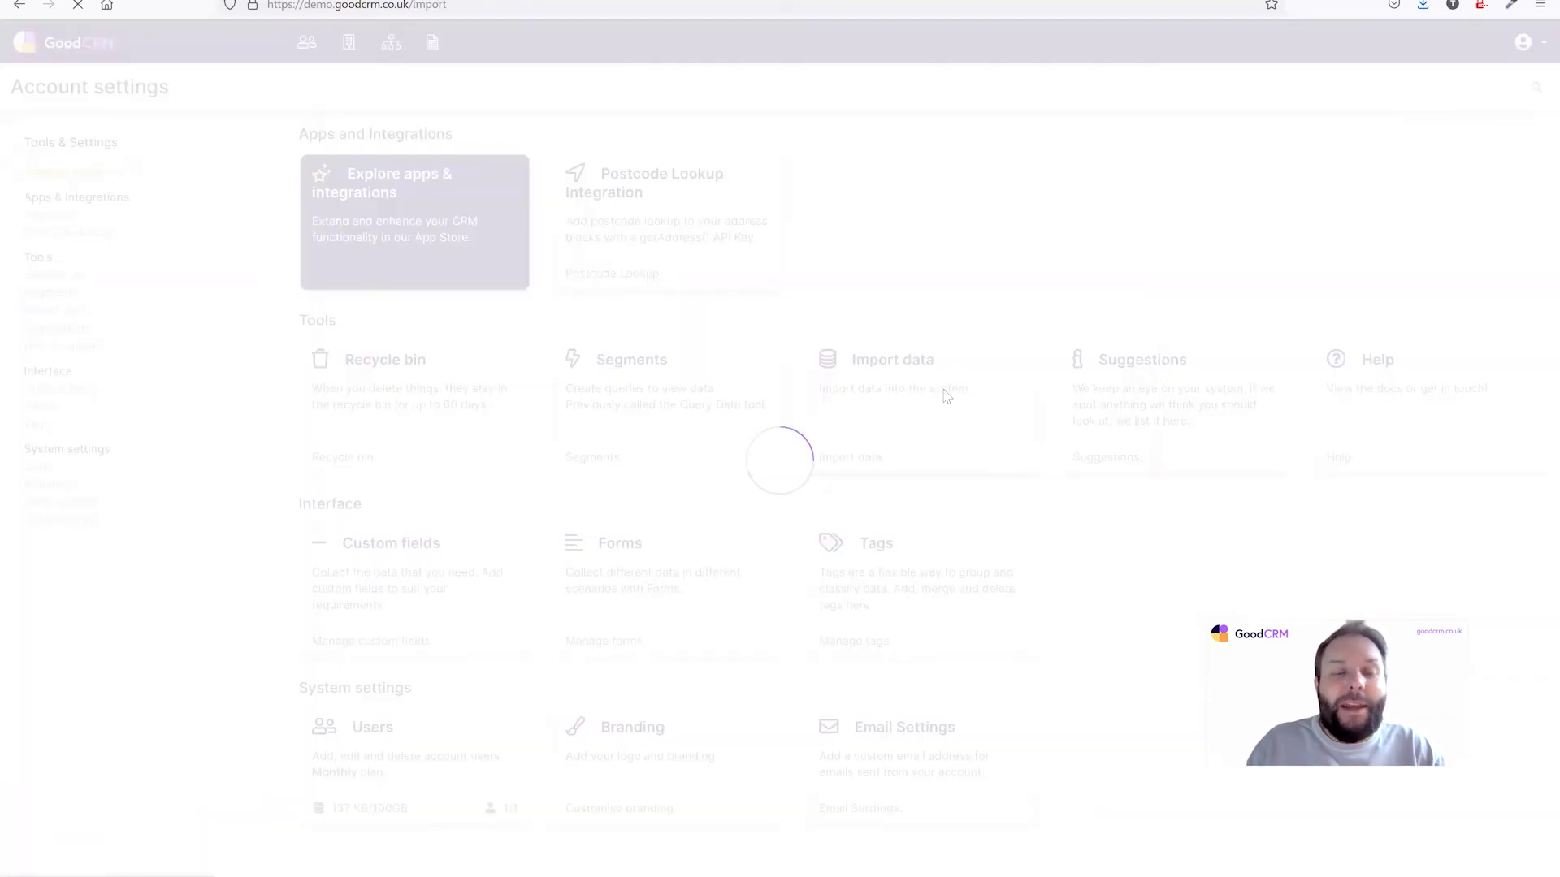
{"action": "left_click", "coordinate": [383, 305]}
{"action": "left_click", "coordinate": [352, 322]}
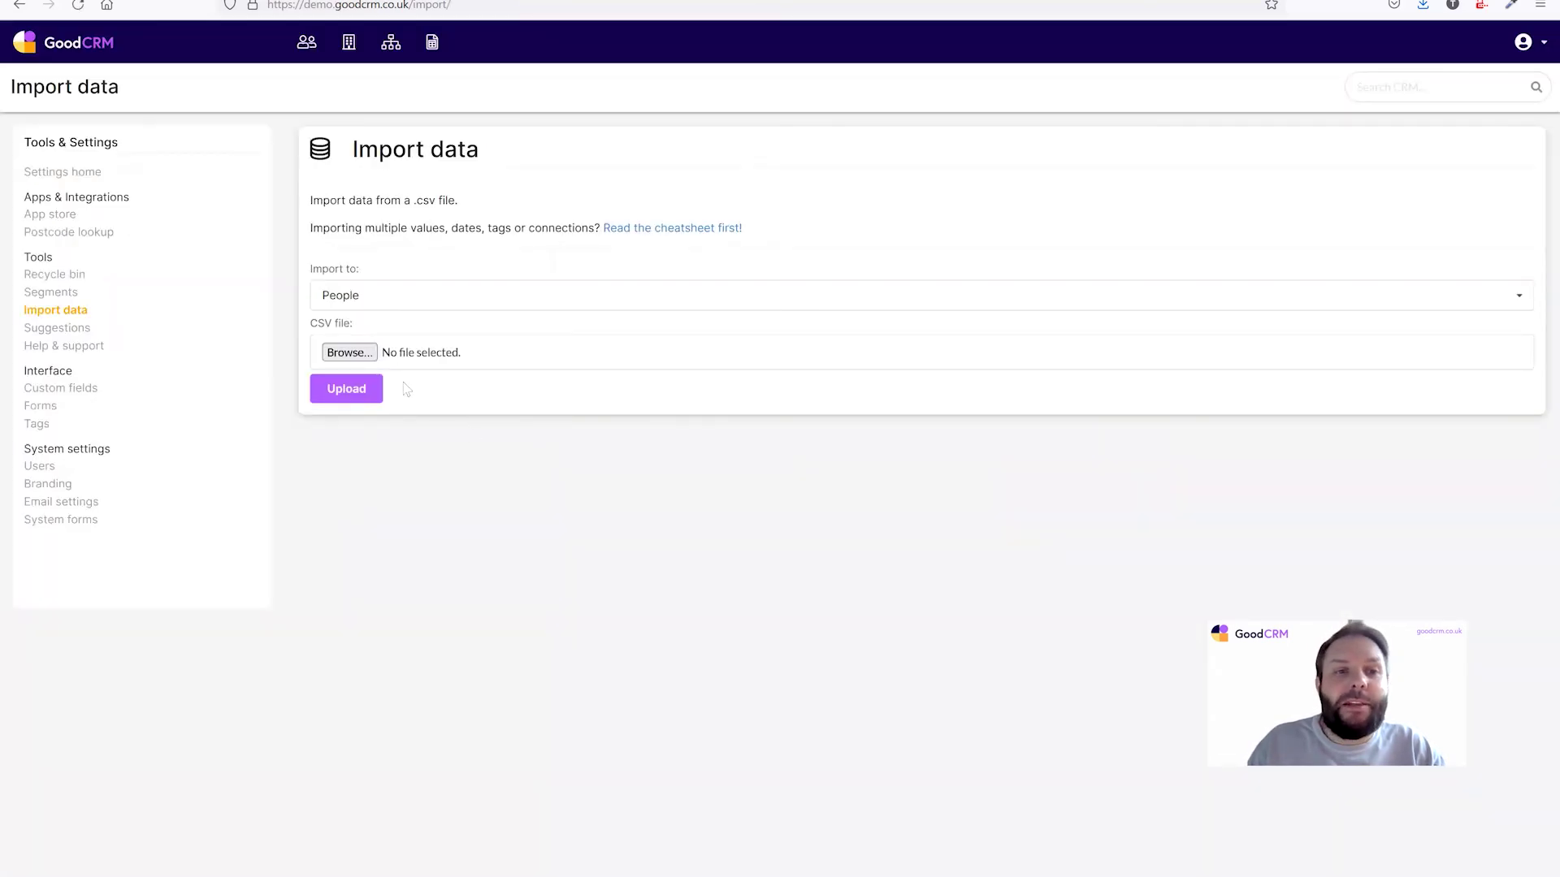
{"action": "left_click", "coordinate": [349, 353]}
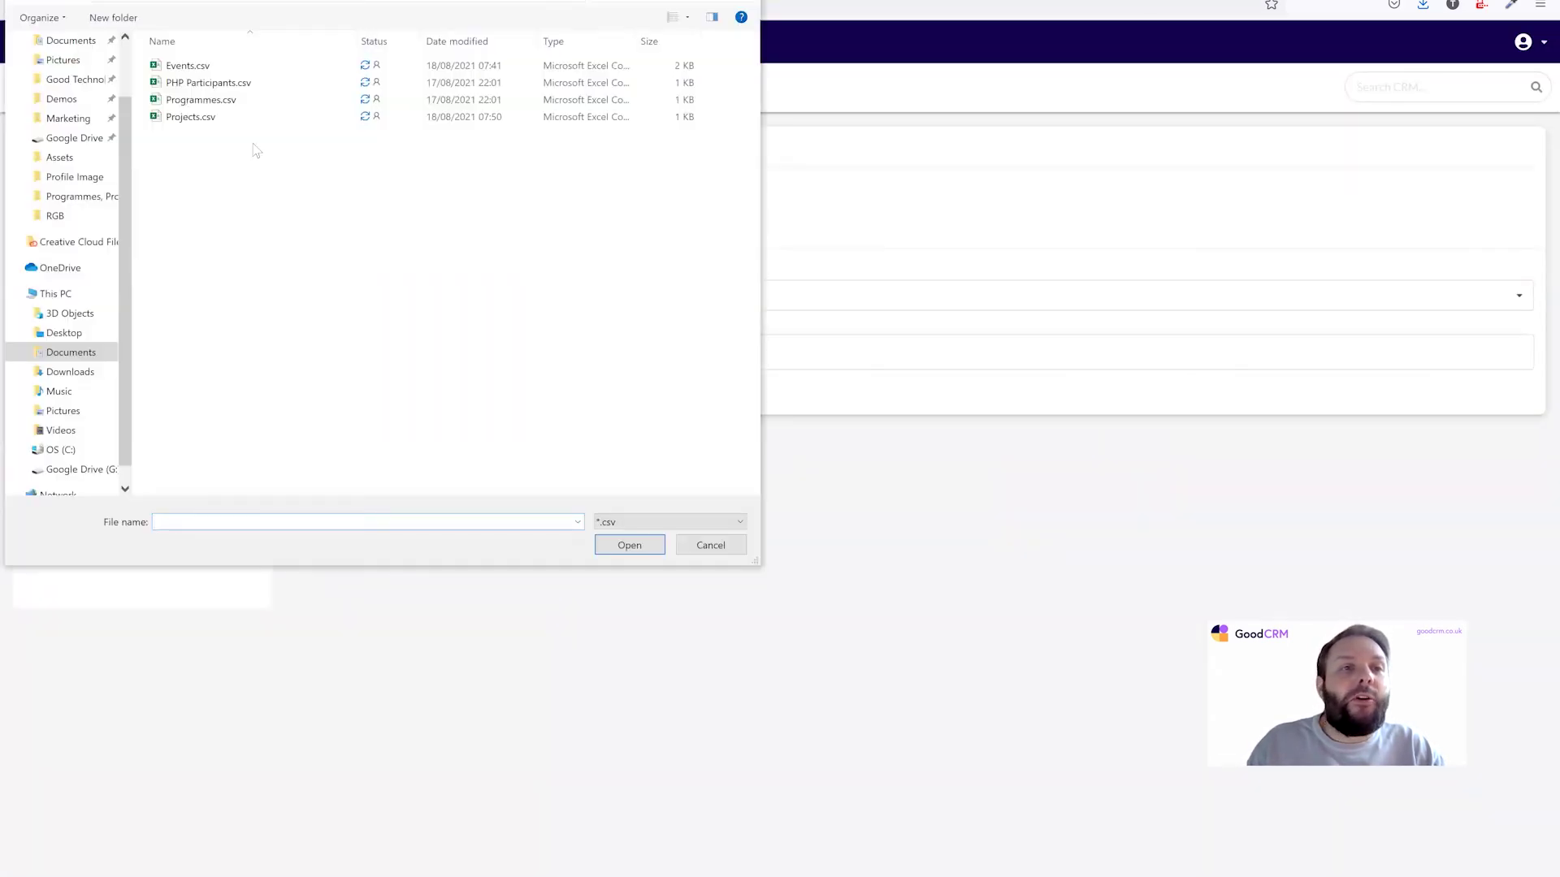
{"action": "double_click", "coordinate": [208, 82]}
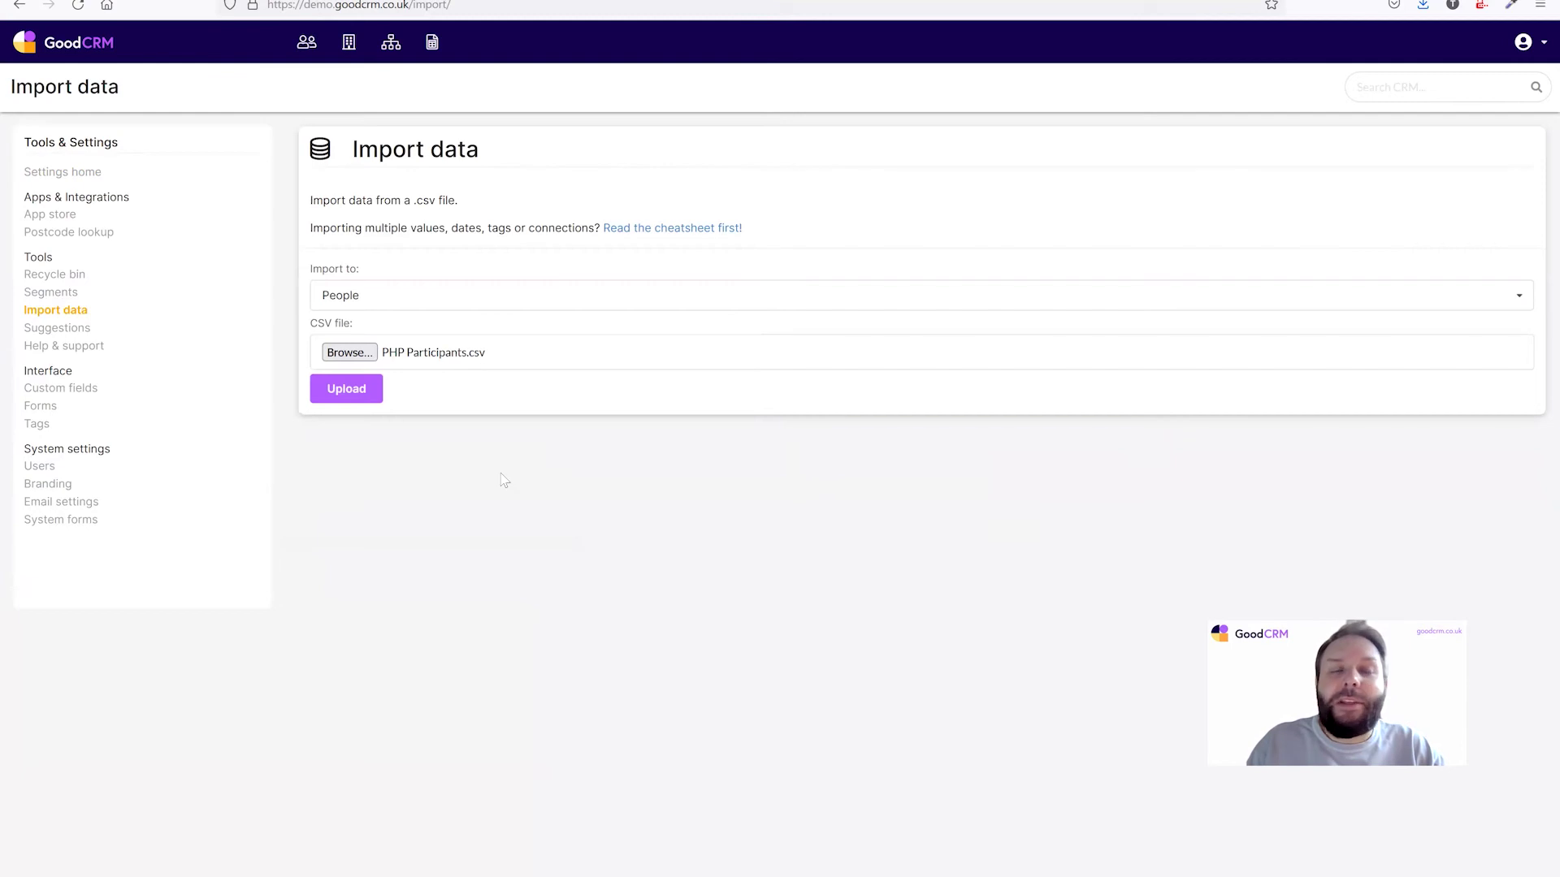
{"action": "left_click", "coordinate": [352, 393]}
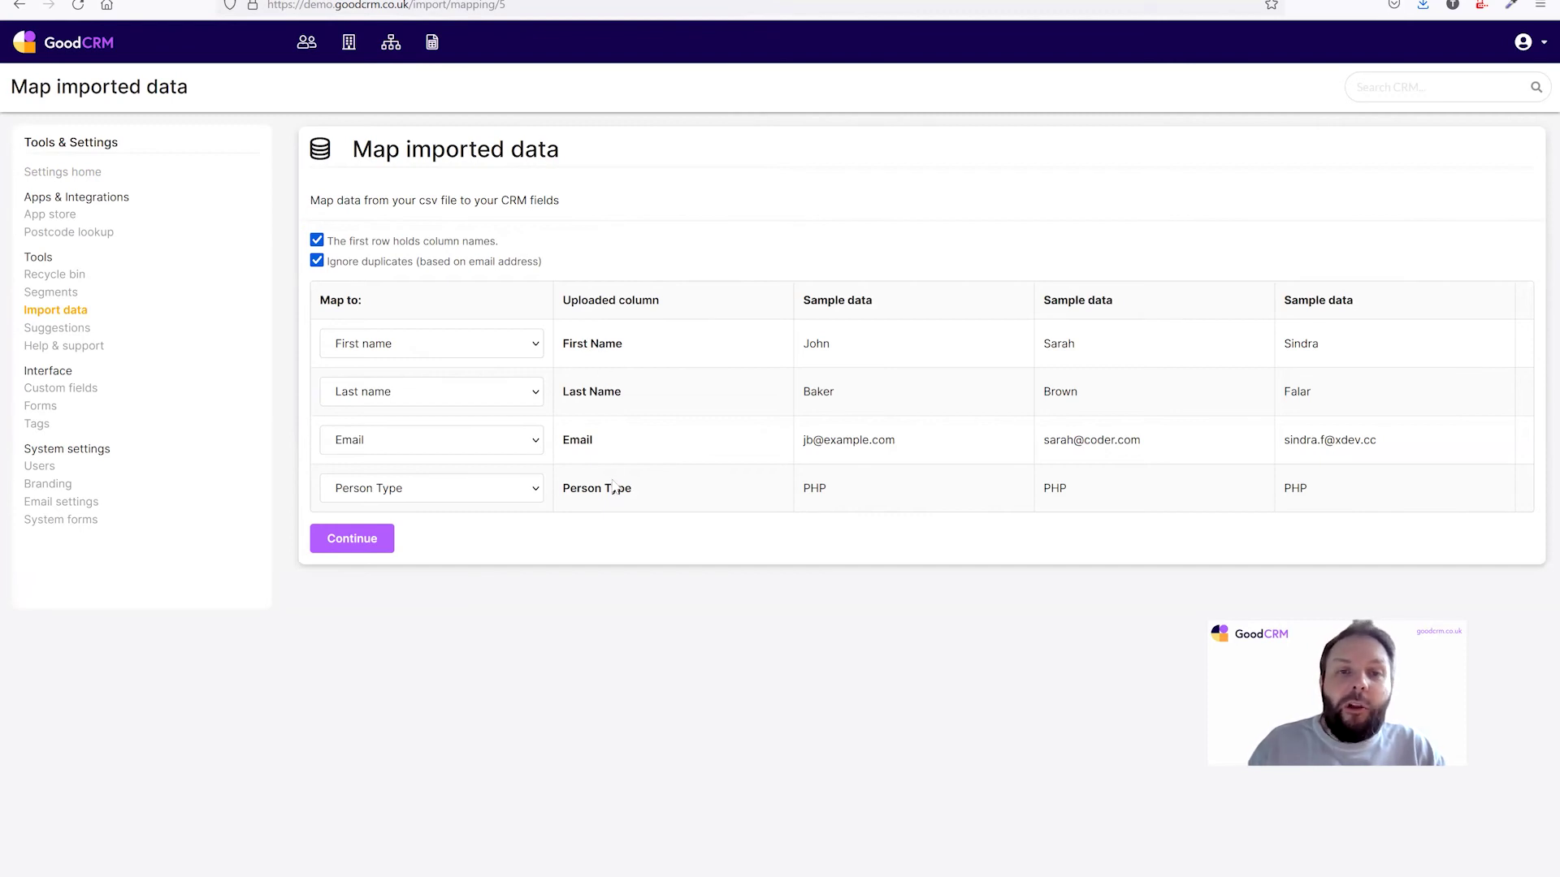
Step: Import the PHP participants with First name, Last name, Email and Person Type mapped to their matching columns, and check the People list
{"action": "left_click", "coordinate": [536, 351]}
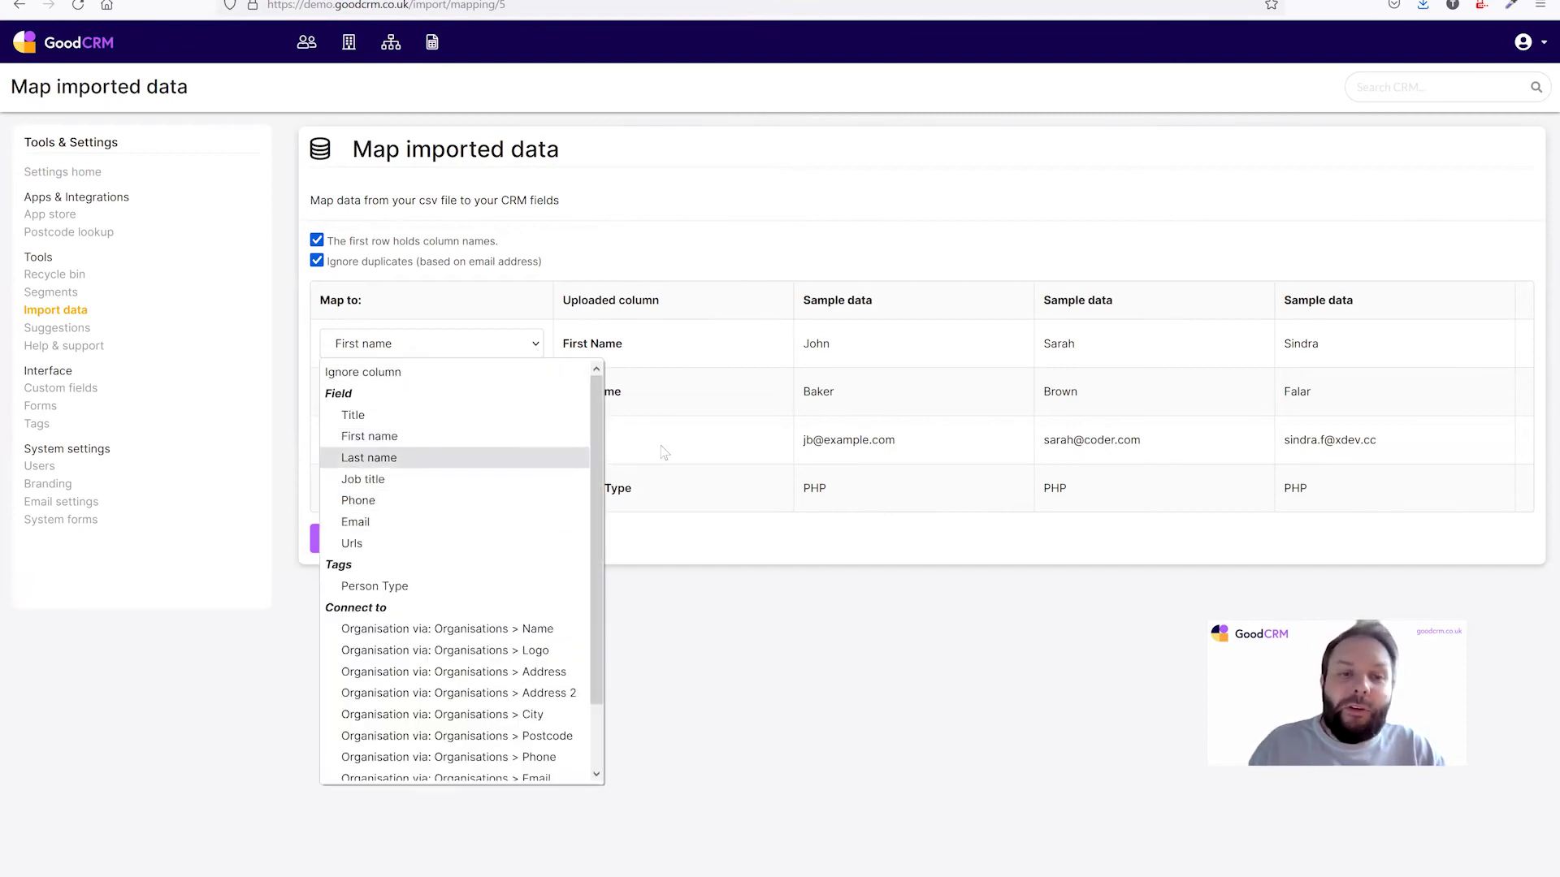
{"action": "left_click", "coordinate": [760, 625]}
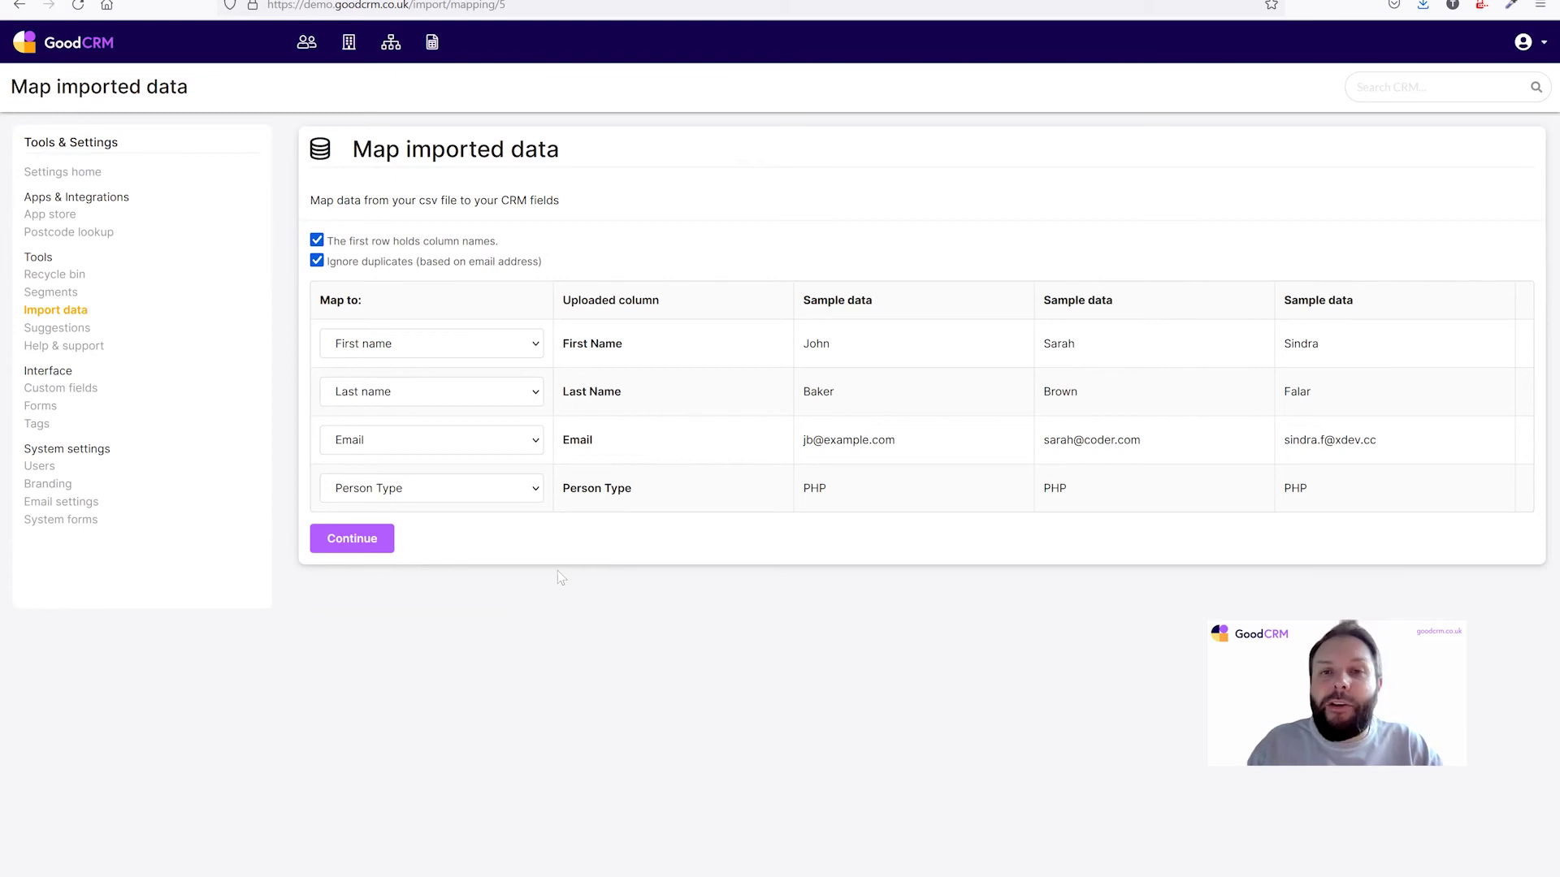
{"action": "left_click", "coordinate": [363, 540]}
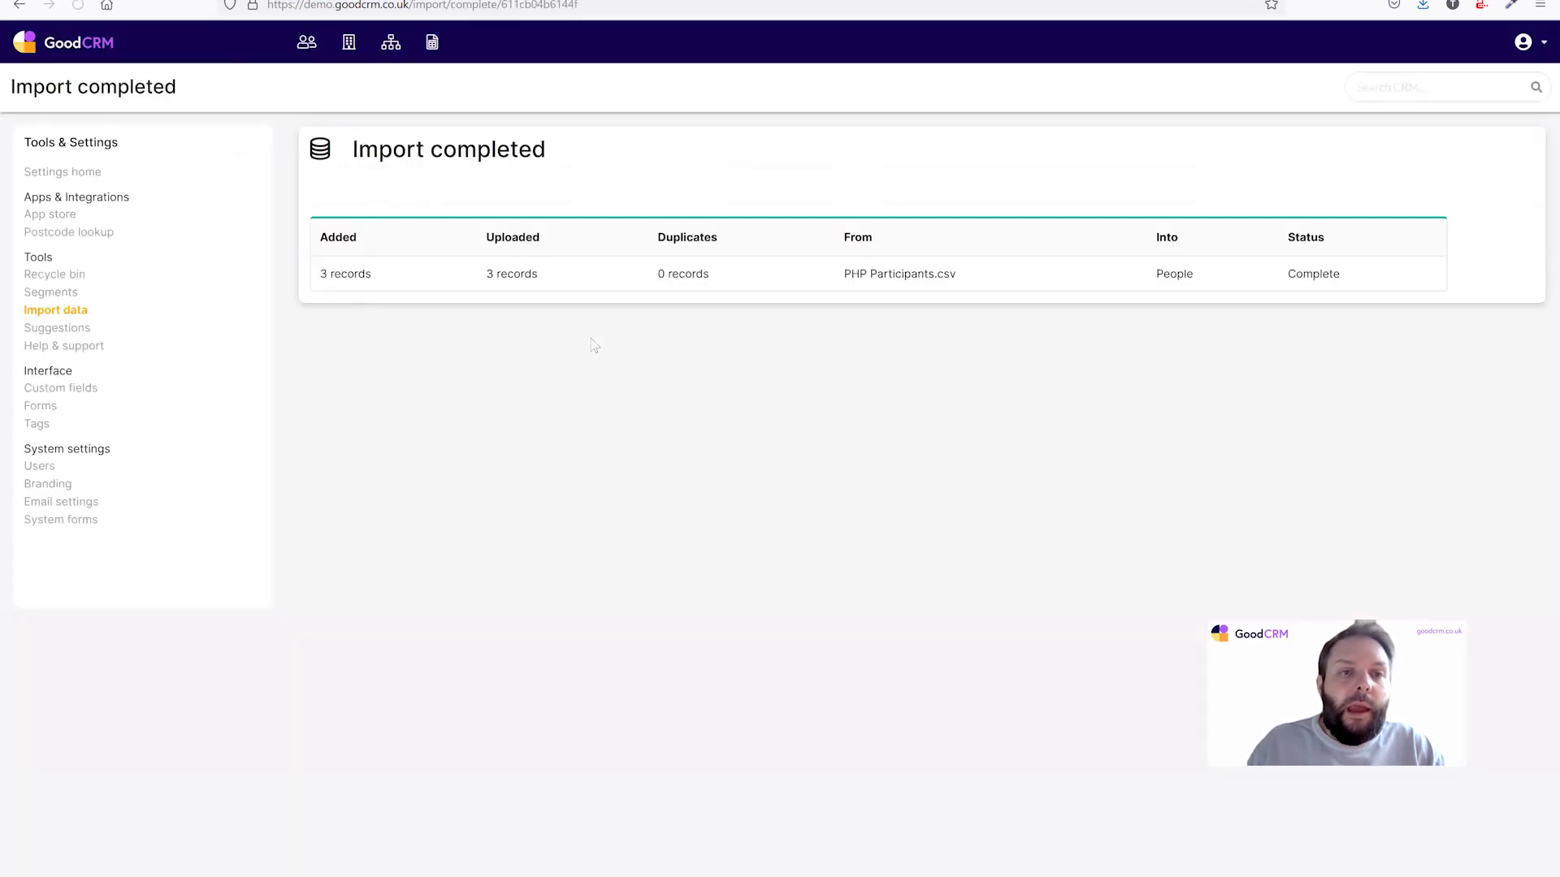
{"action": "left_click", "coordinate": [306, 43]}
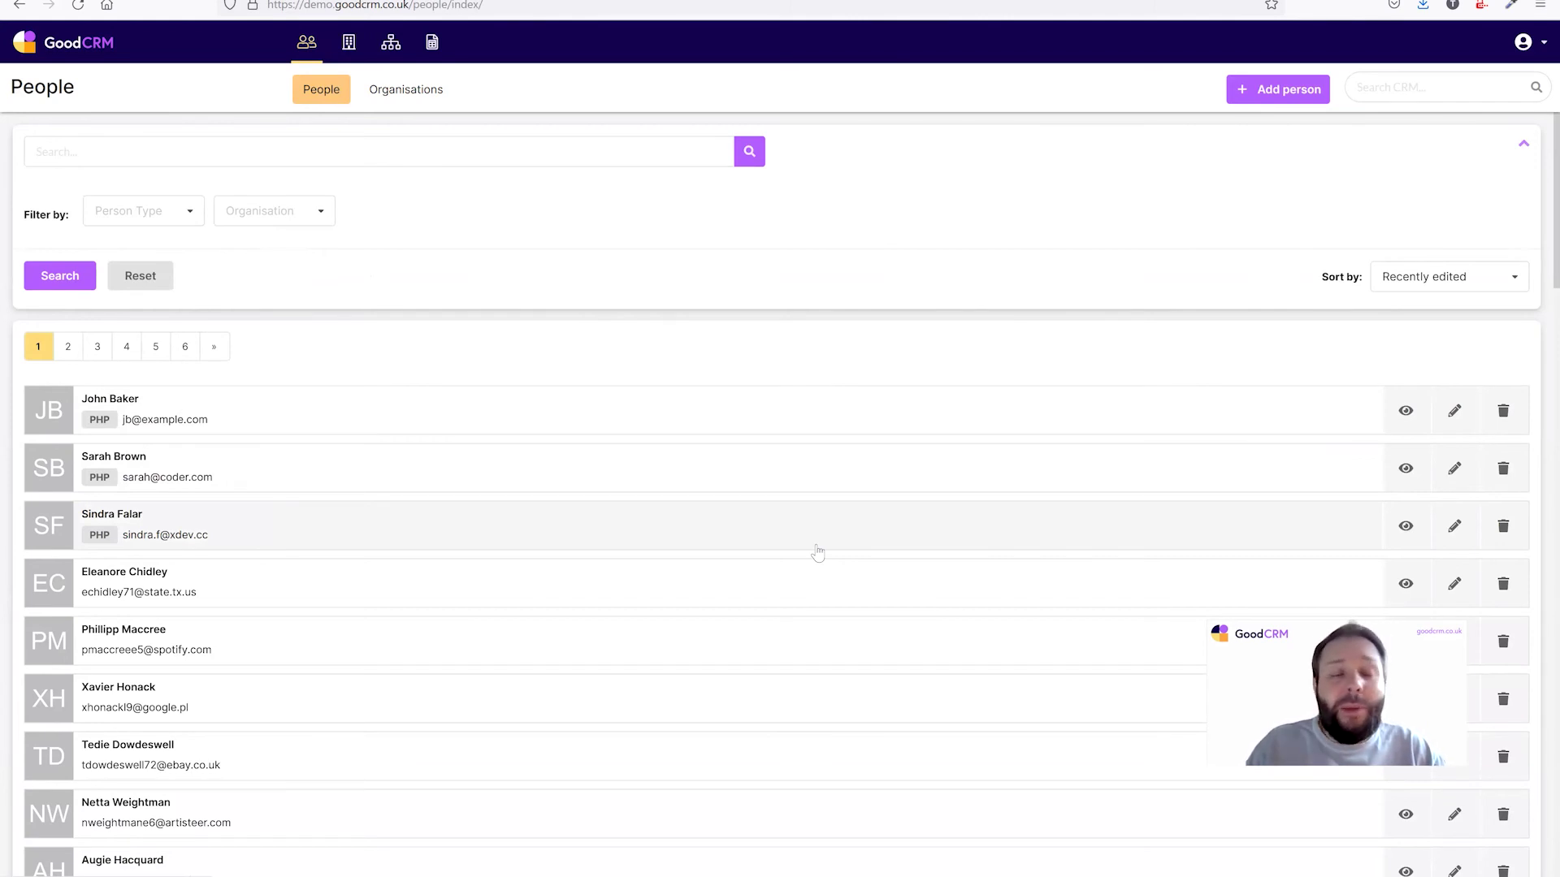
Step: Create a segment named PHP Participants that looks for information about People
{"action": "left_click", "coordinate": [1535, 50]}
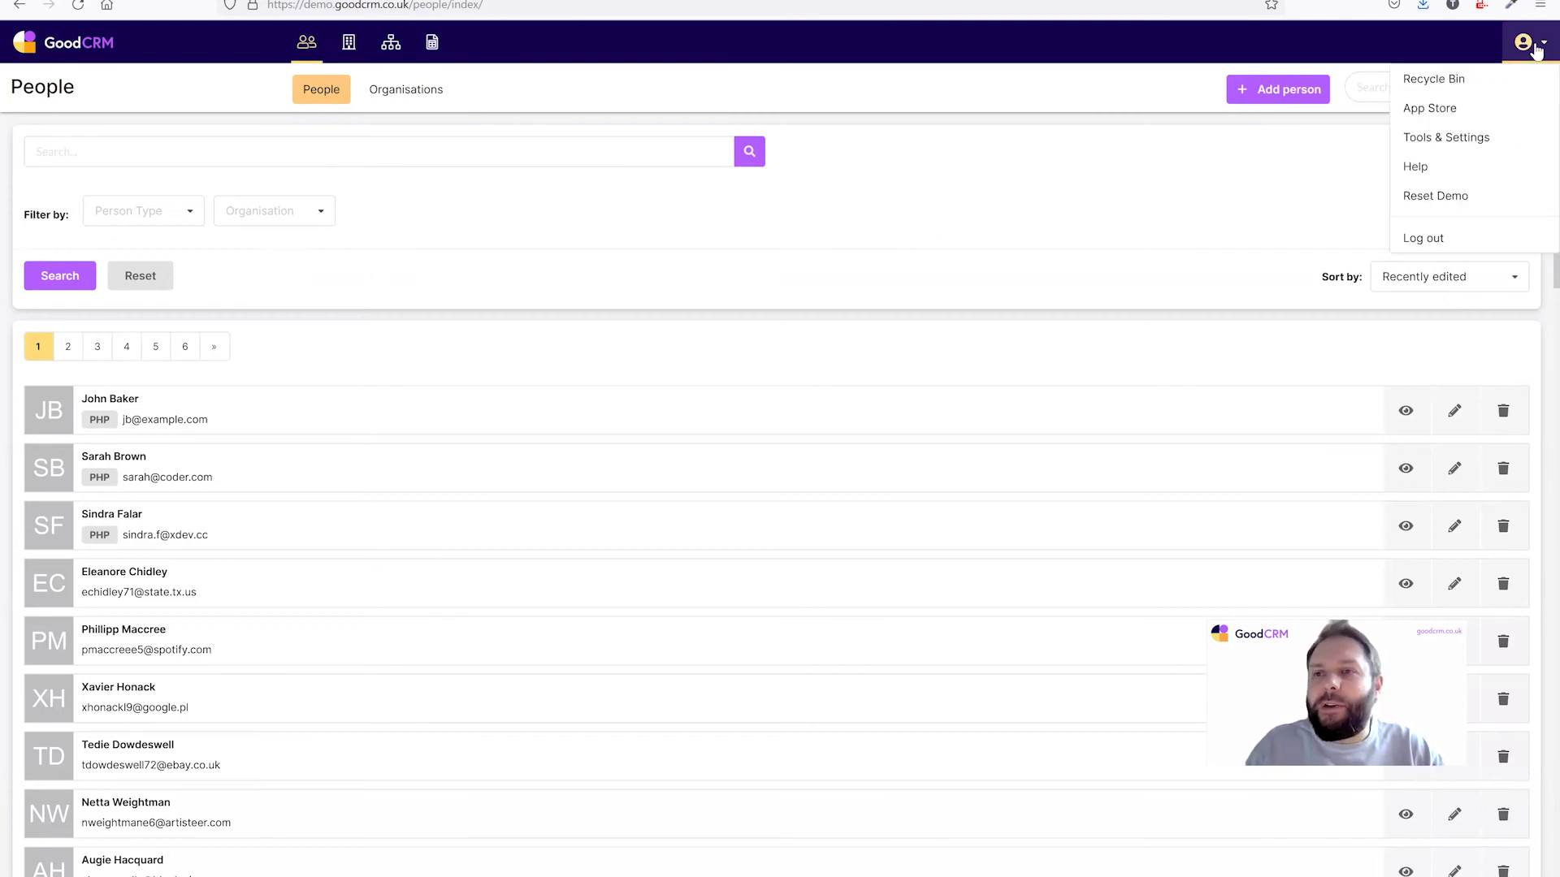
{"action": "left_click", "coordinate": [1462, 140]}
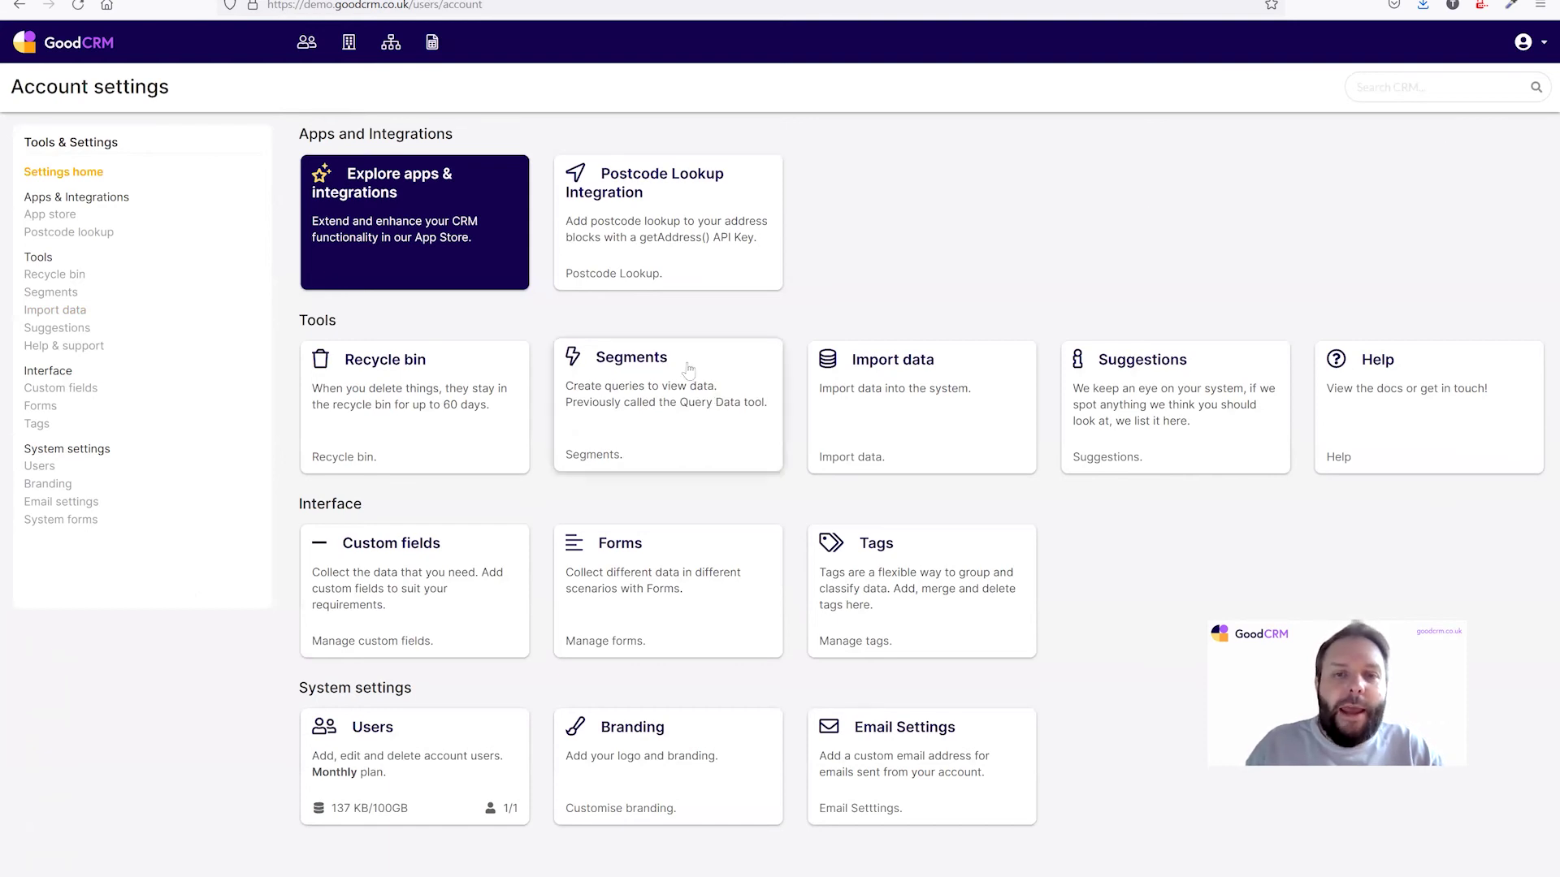
{"action": "left_click", "coordinate": [668, 393]}
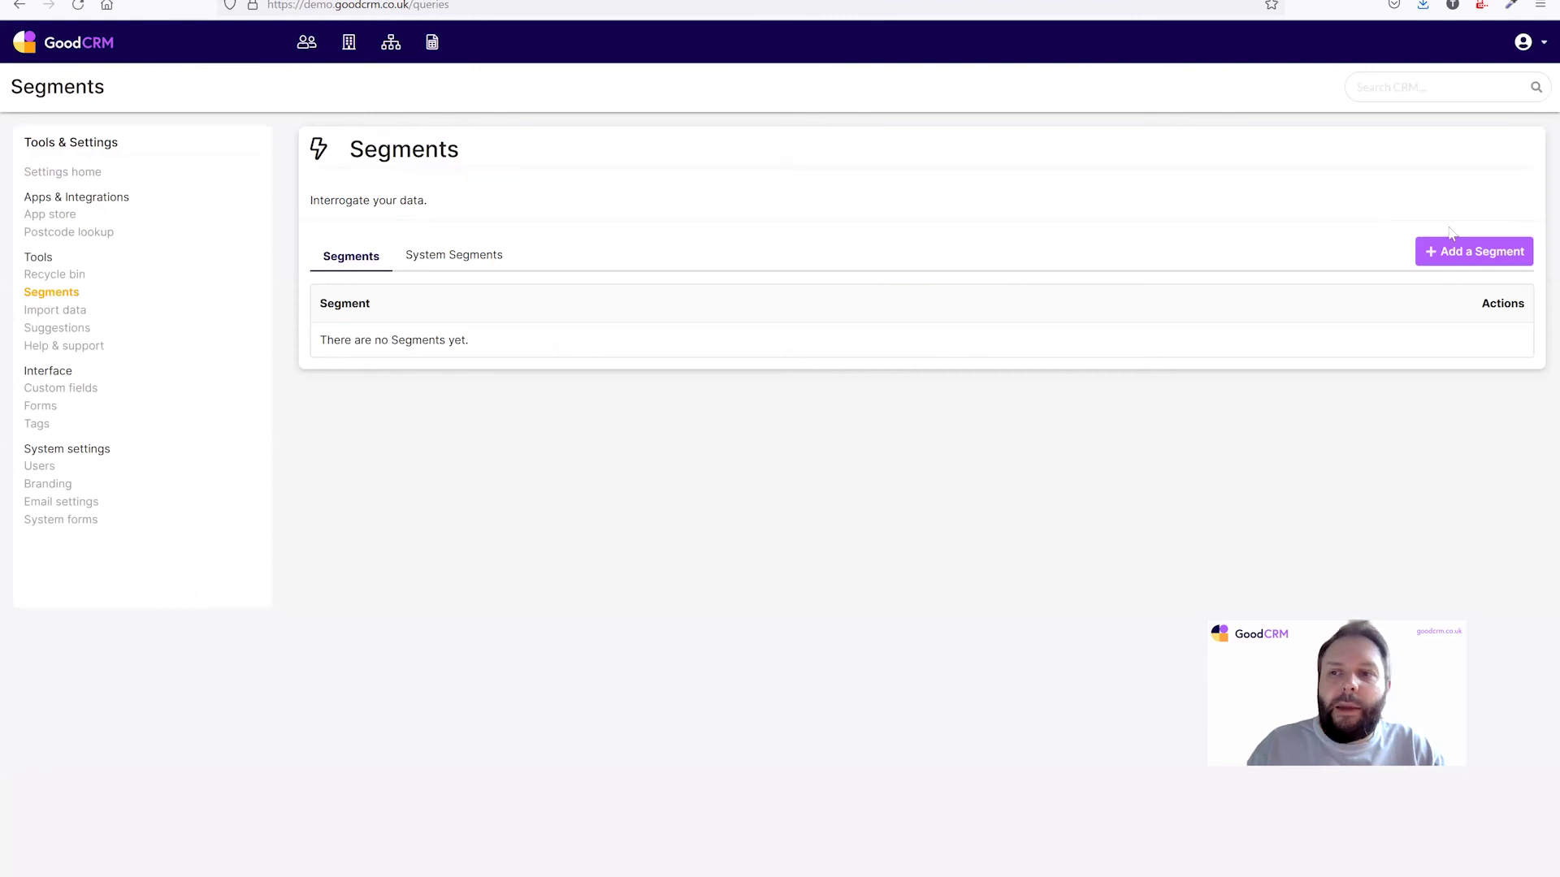
{"action": "left_click", "coordinate": [1452, 252]}
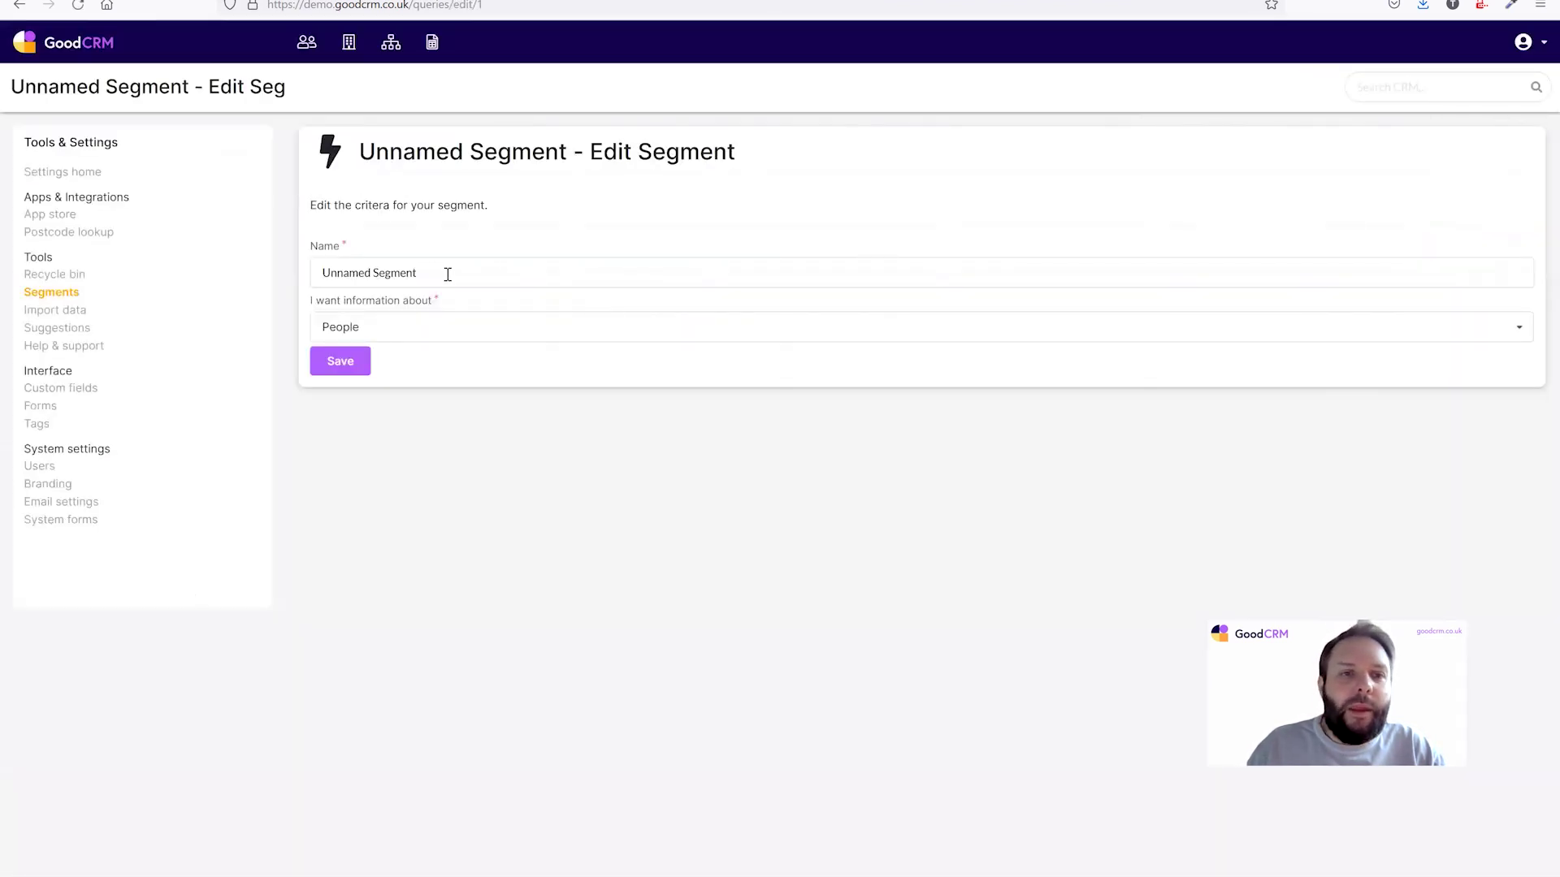
{"action": "left_click_drag", "start_coordinate": [447, 275], "coordinate": [161, 271]}
{"action": "type", "text": "Php"}
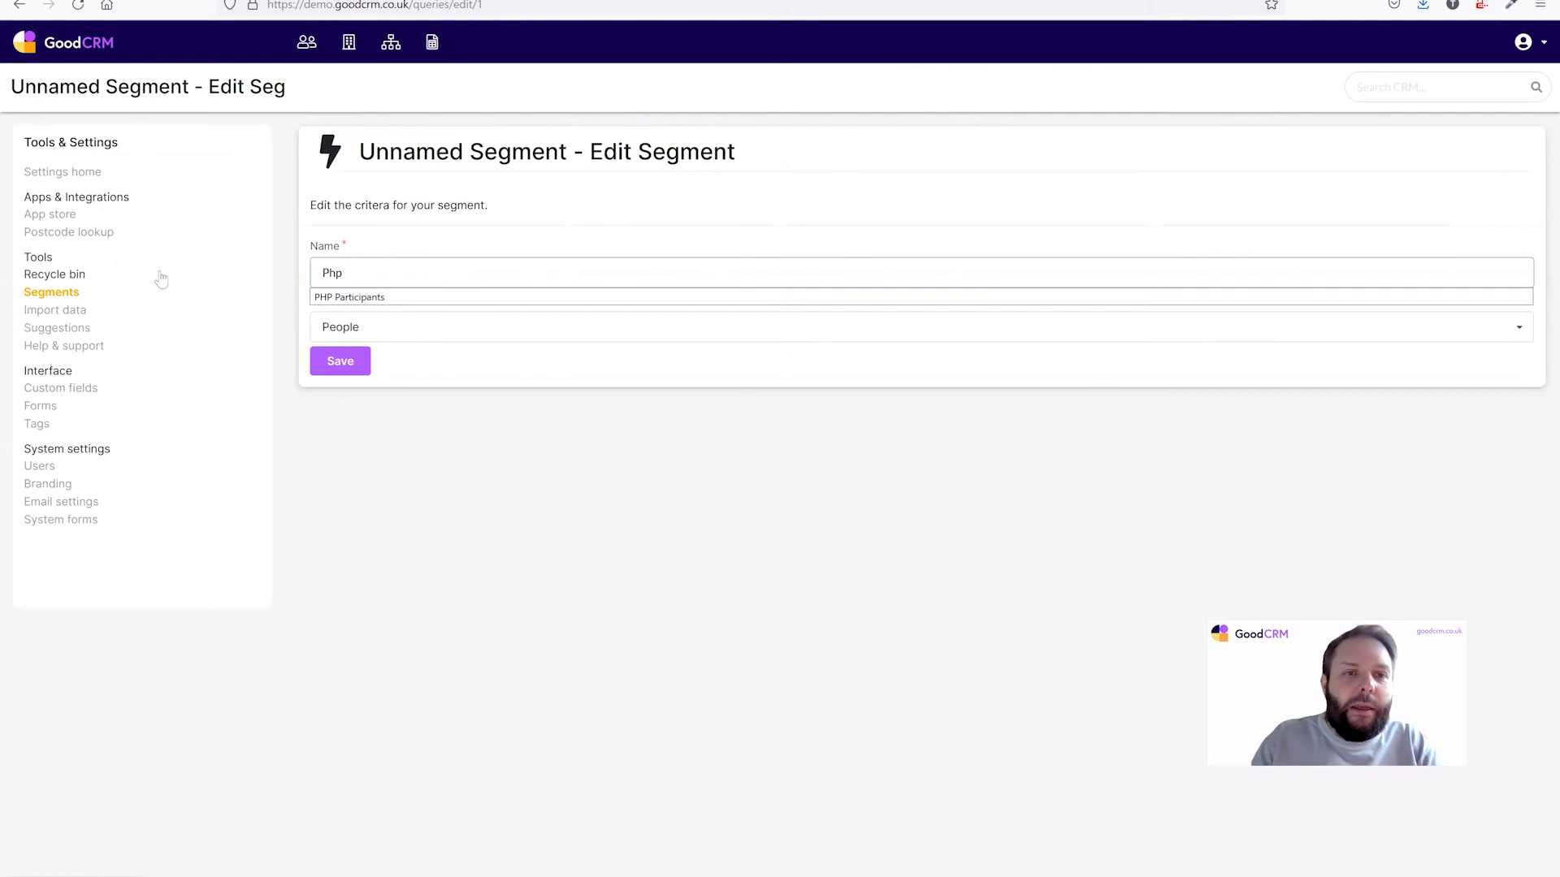
{"action": "key", "text": "Down"}
{"action": "key", "text": "Return"}
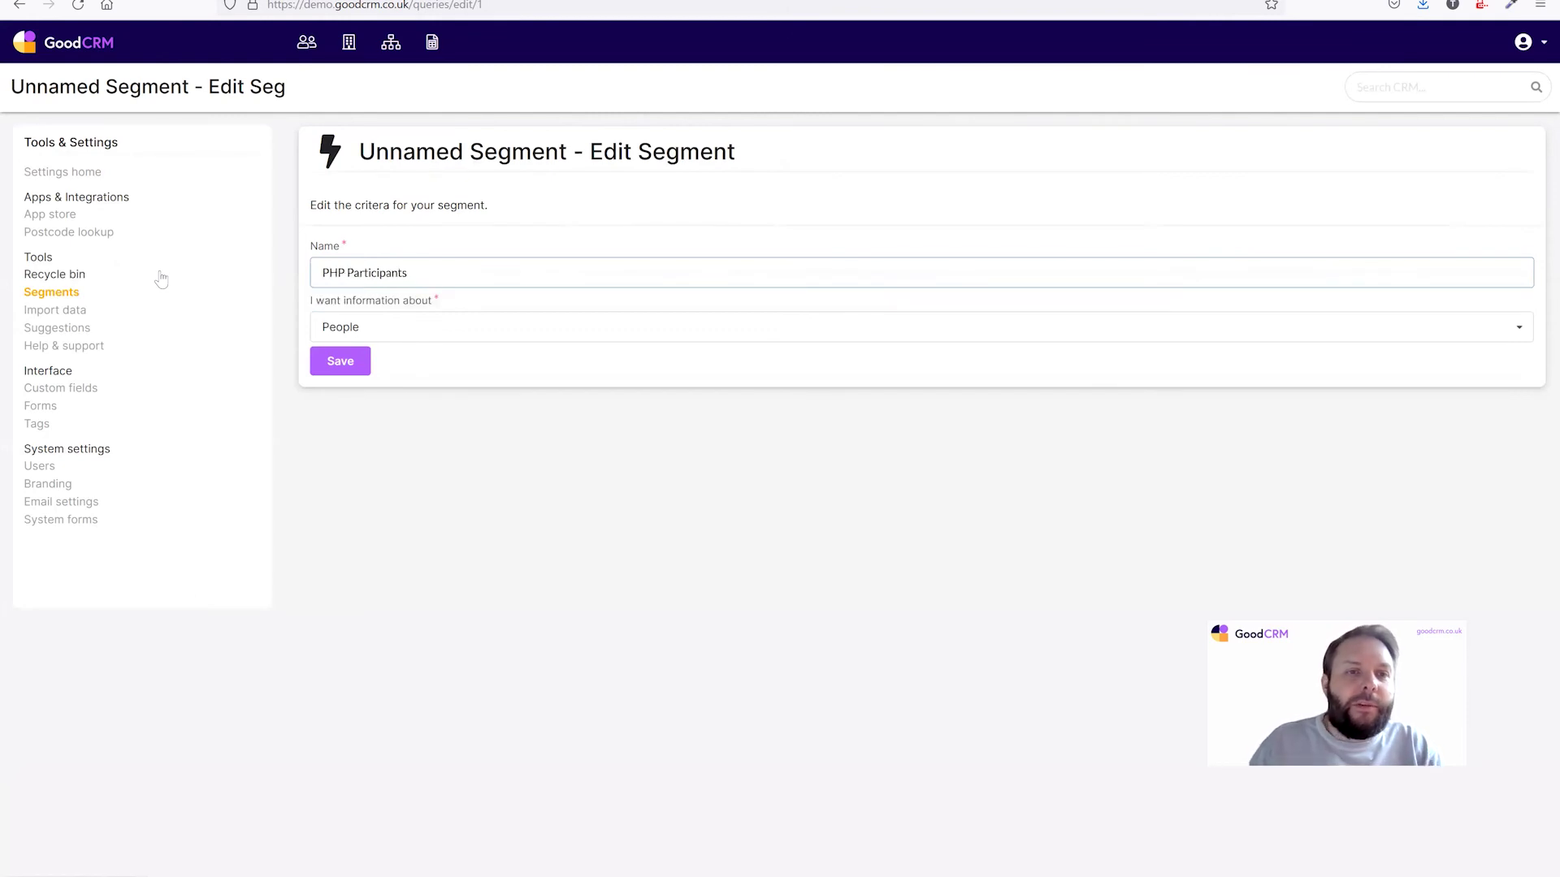
{"action": "left_click", "coordinate": [357, 328]}
{"action": "left_click", "coordinate": [381, 364]}
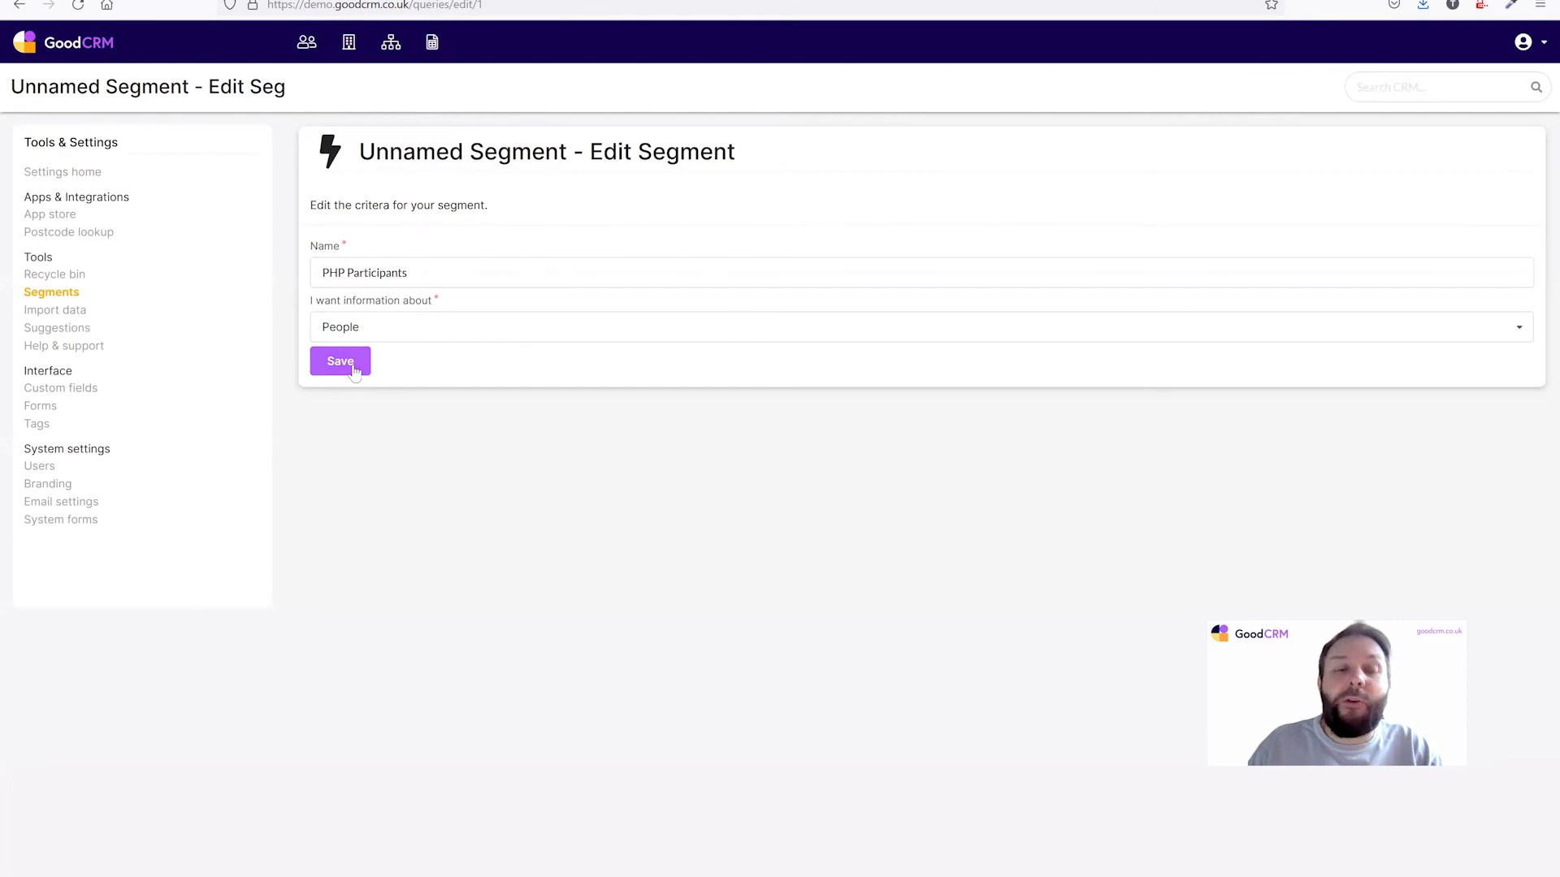
{"action": "left_click", "coordinate": [355, 367]}
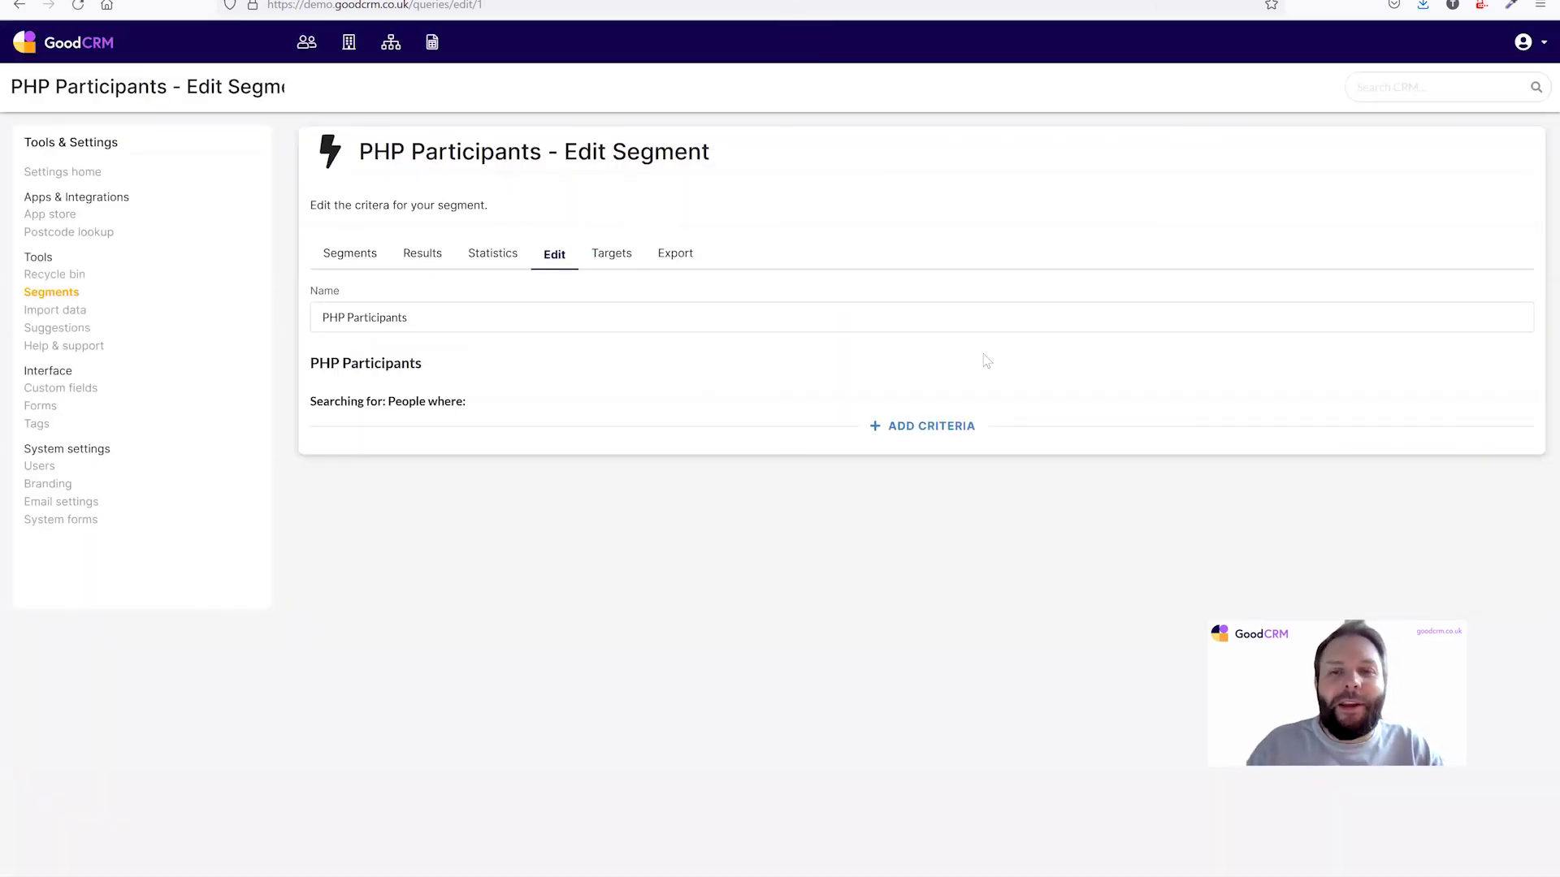
Step: Add a criterion to the PHP Participants segment: Person Type has any of PHP
{"action": "left_click", "coordinate": [950, 430]}
{"action": "left_click", "coordinate": [368, 447]}
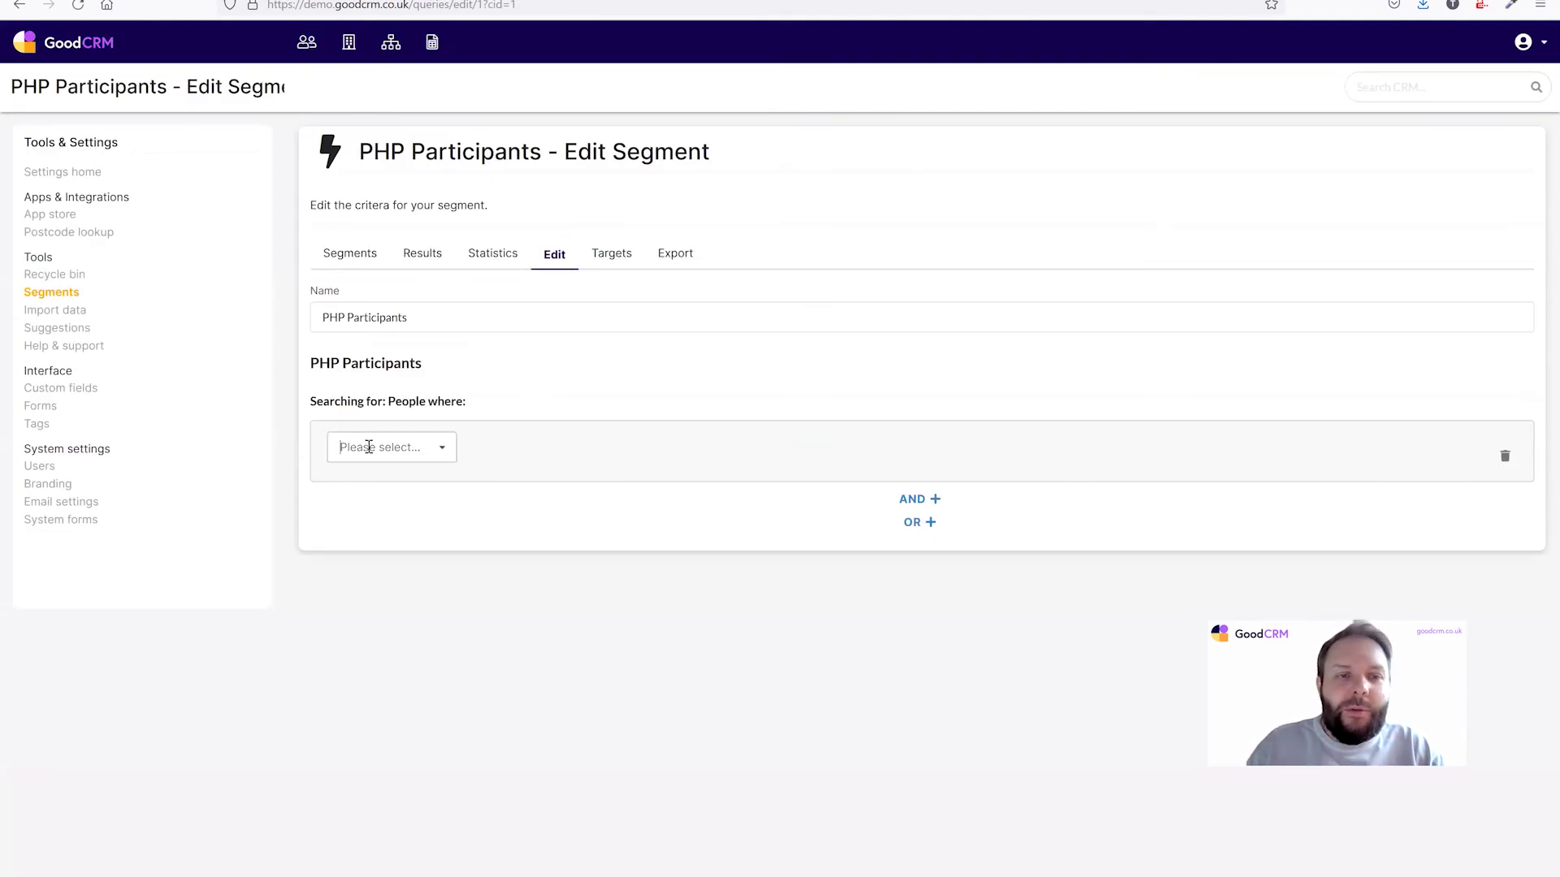
{"action": "type", "text": "per"}
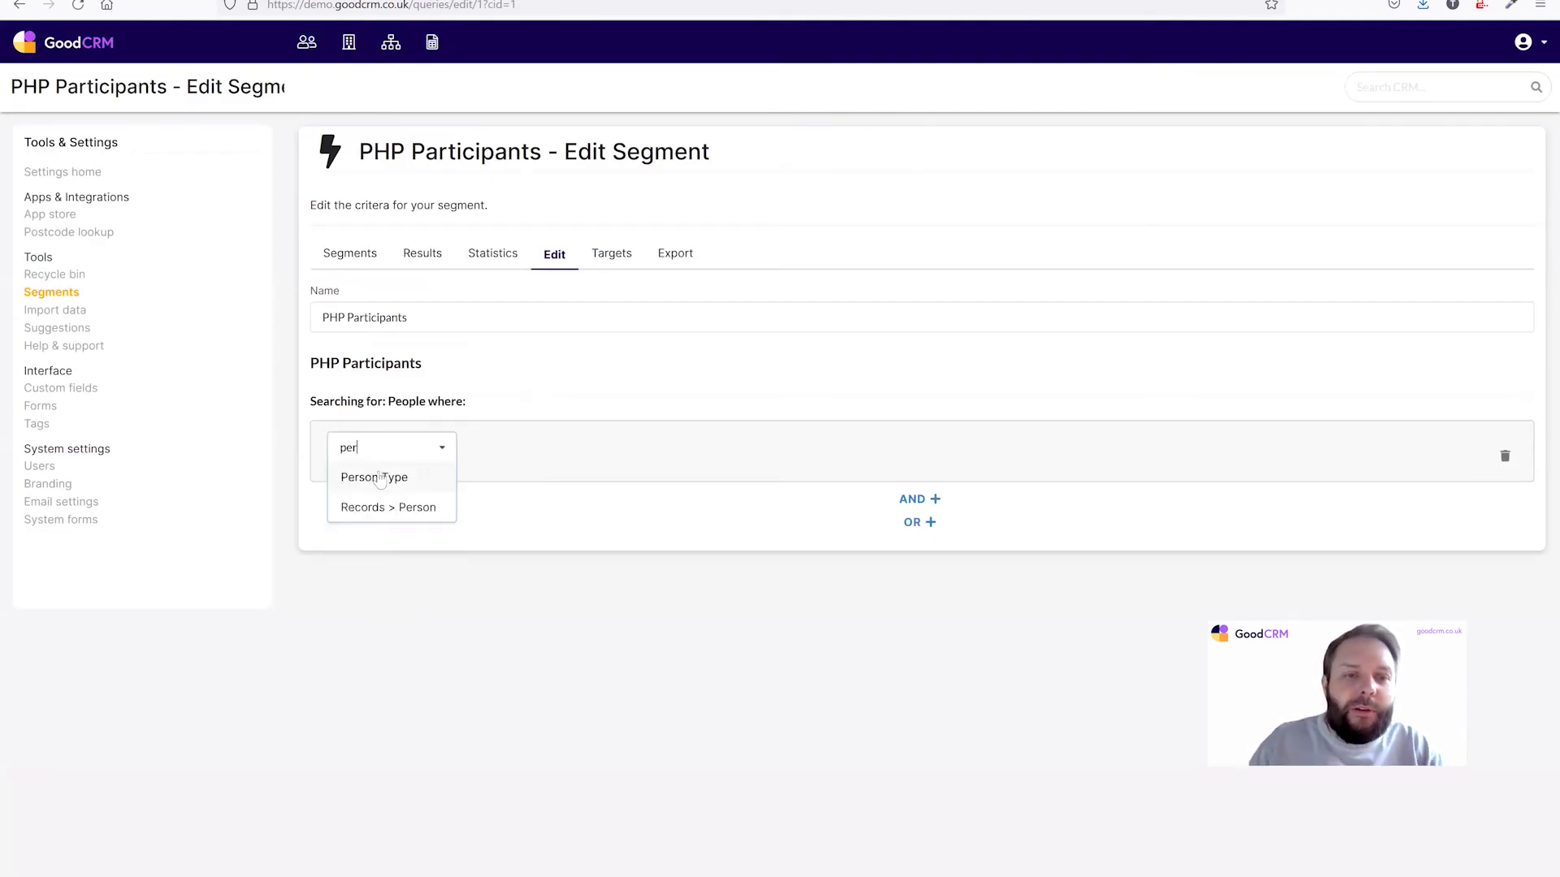
{"action": "left_click", "coordinate": [380, 477]}
{"action": "left_click", "coordinate": [524, 451]}
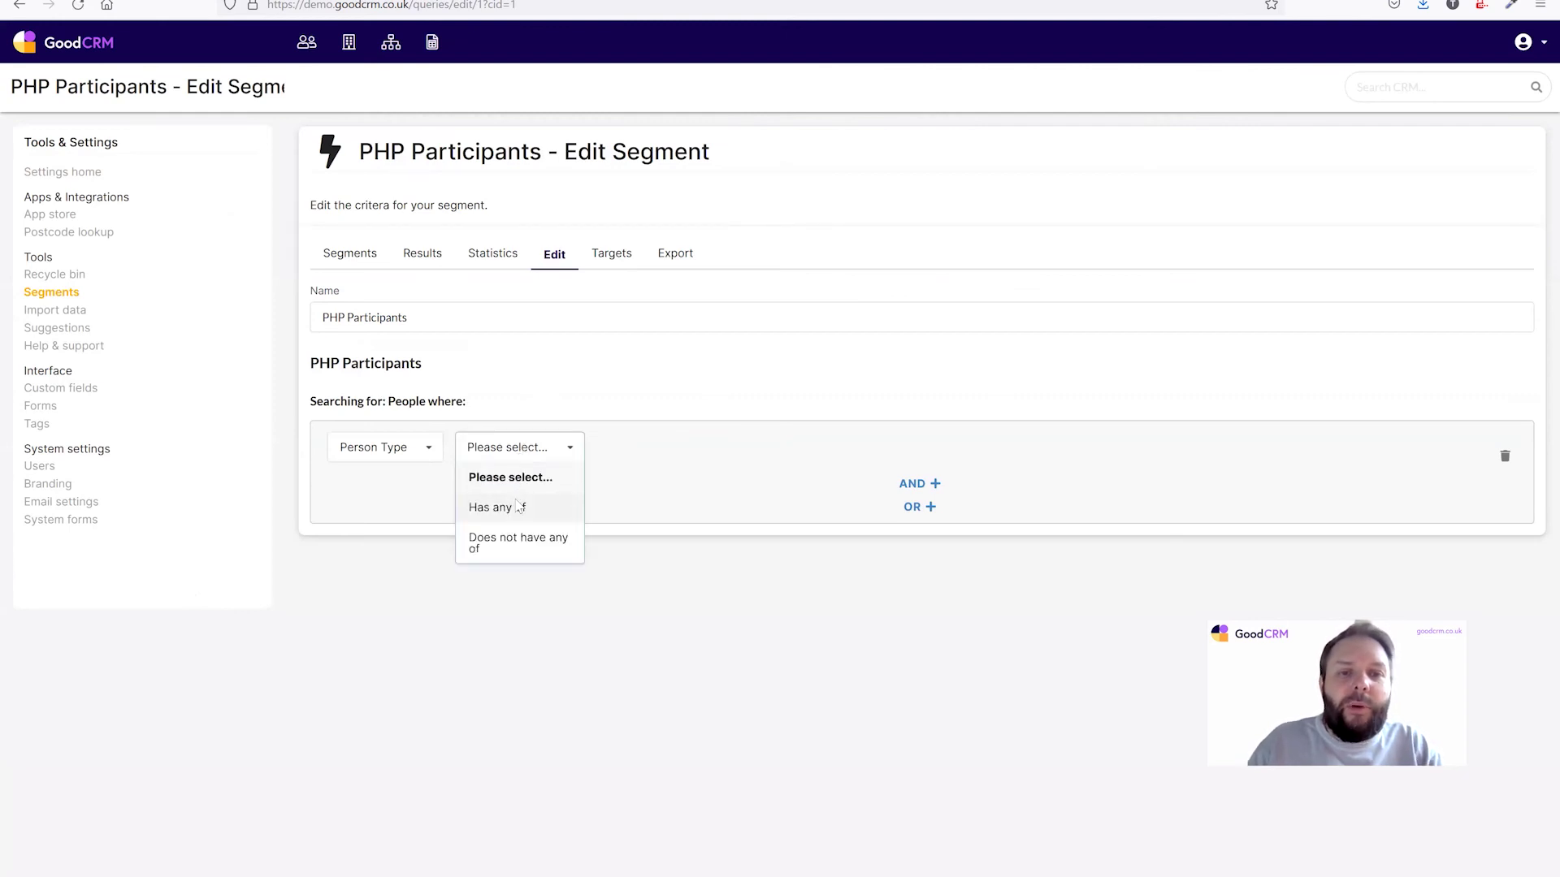
{"action": "left_click", "coordinate": [520, 508]}
{"action": "left_click", "coordinate": [605, 455]}
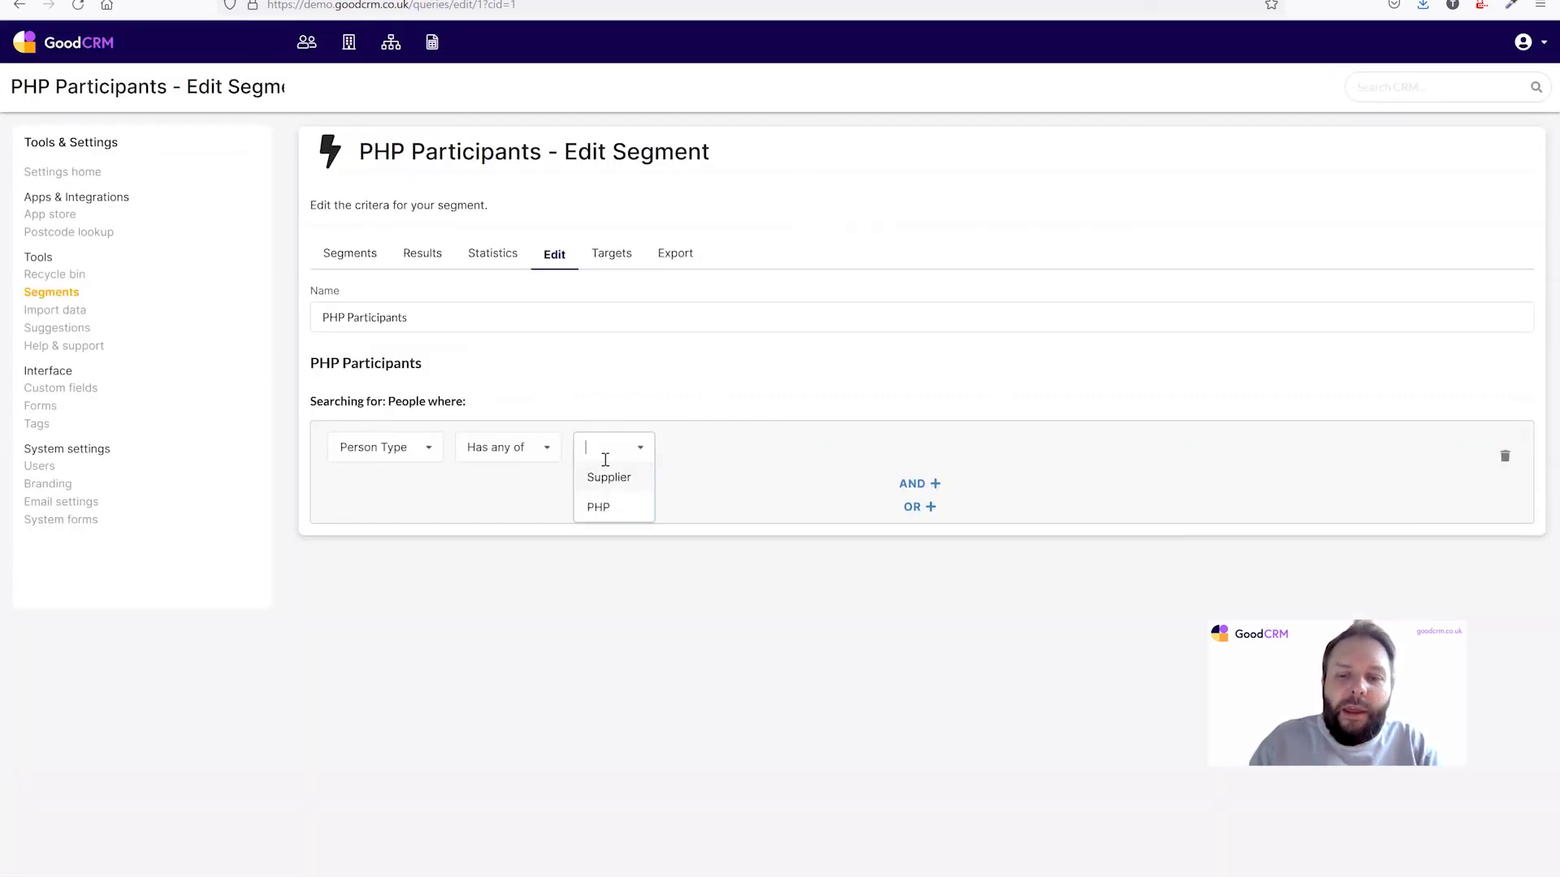
{"action": "type", "text": "php"}
{"action": "left_click", "coordinate": [605, 480]}
{"action": "left_click", "coordinate": [664, 599]}
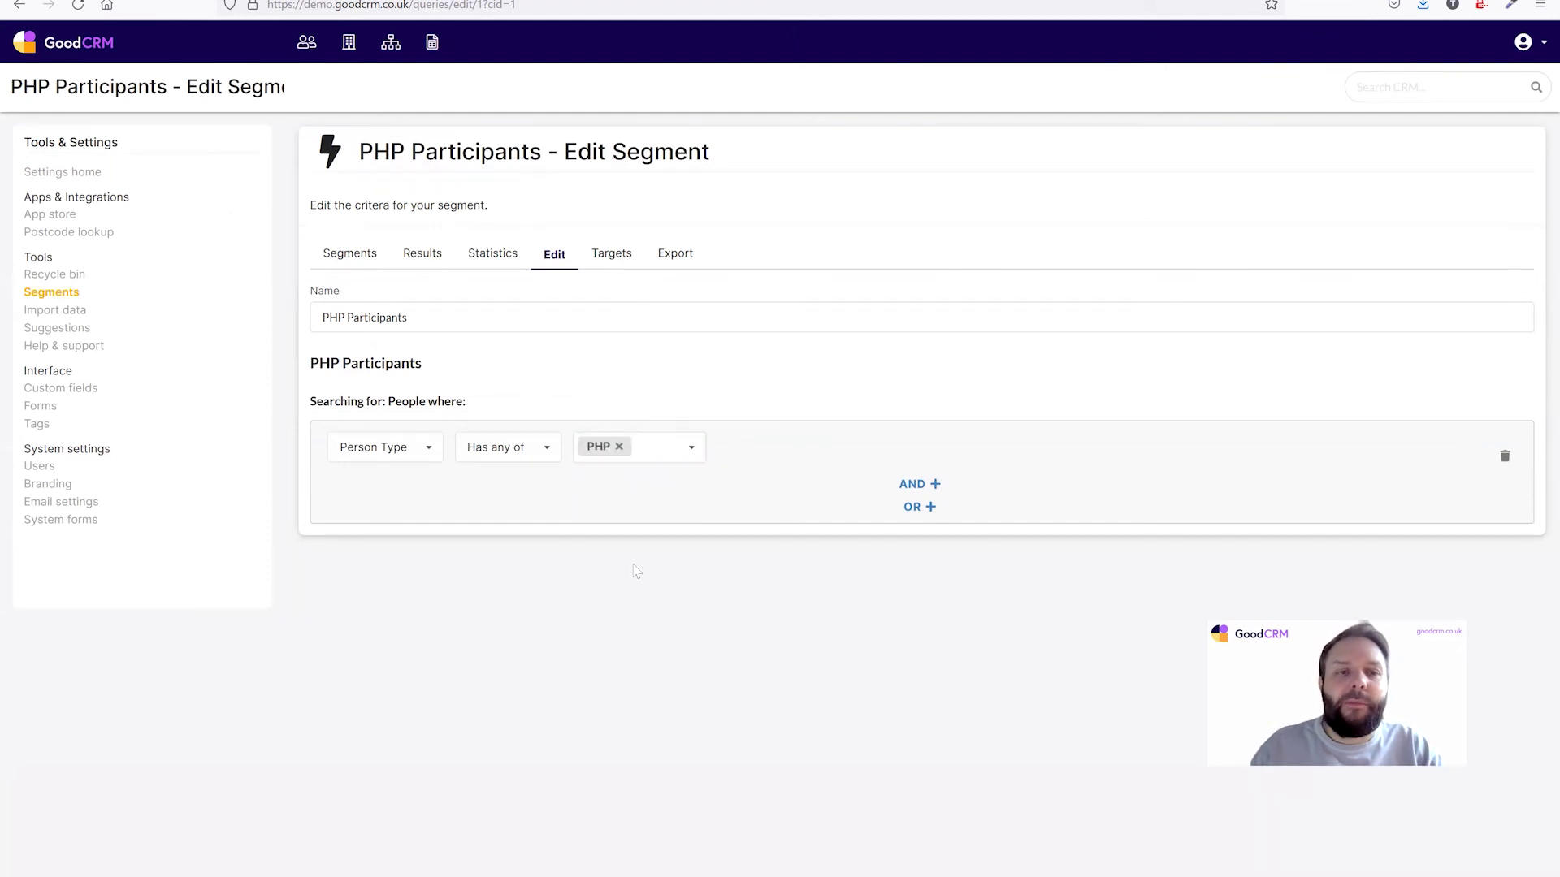
Step: Add everyone in the PHP Participants segment results to the events PHP - 01/05/2021 and PHP for friends - 02/01/2021
{"action": "left_click", "coordinate": [424, 254]}
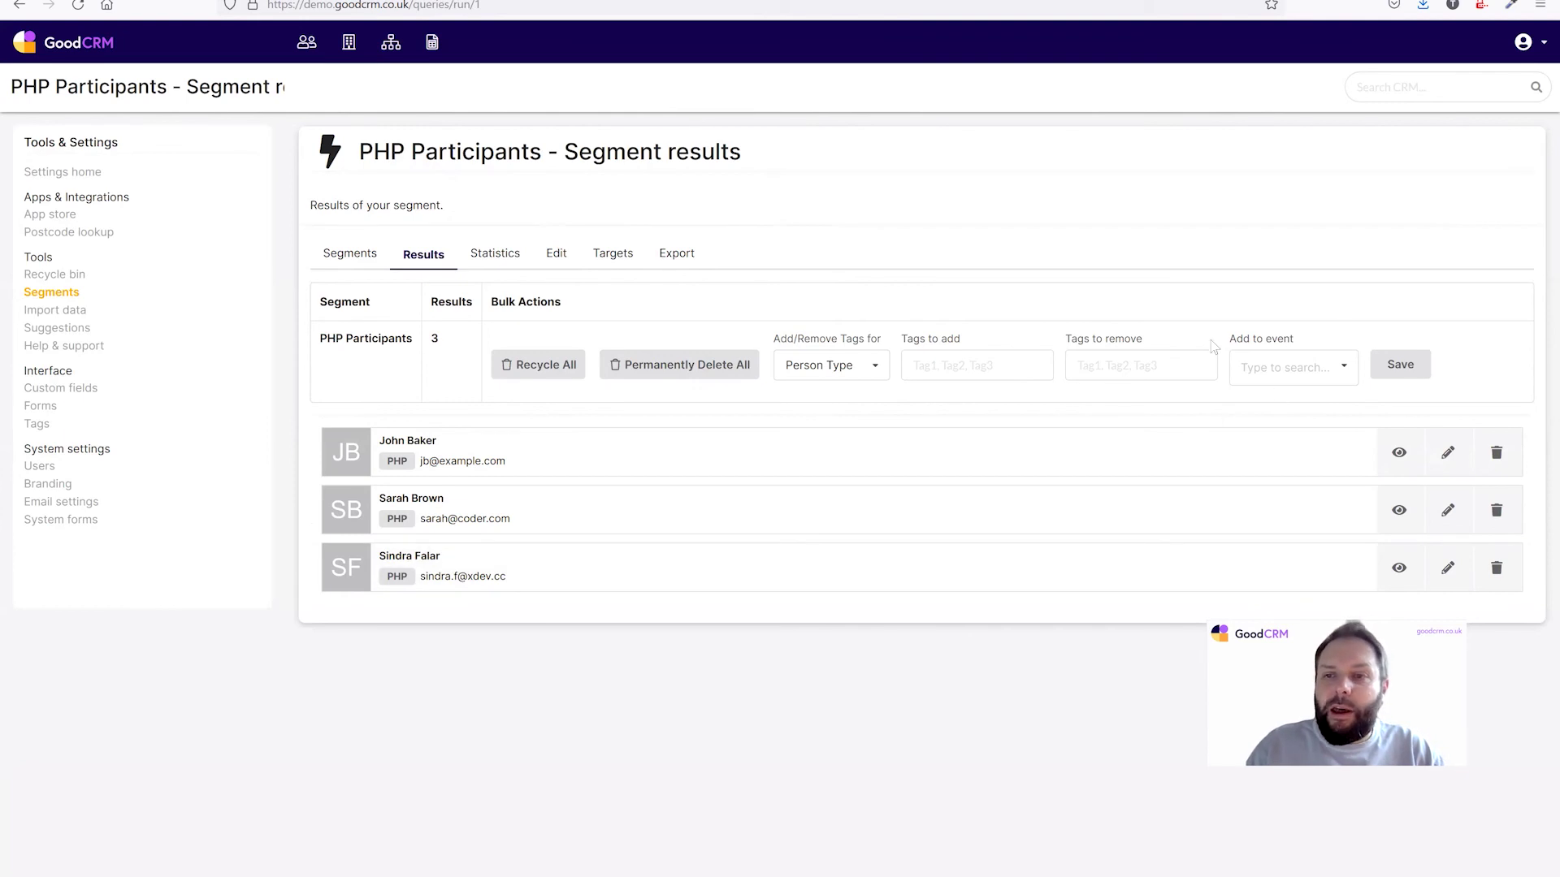
{"action": "left_click", "coordinate": [1347, 371]}
{"action": "type", "text": "php"}
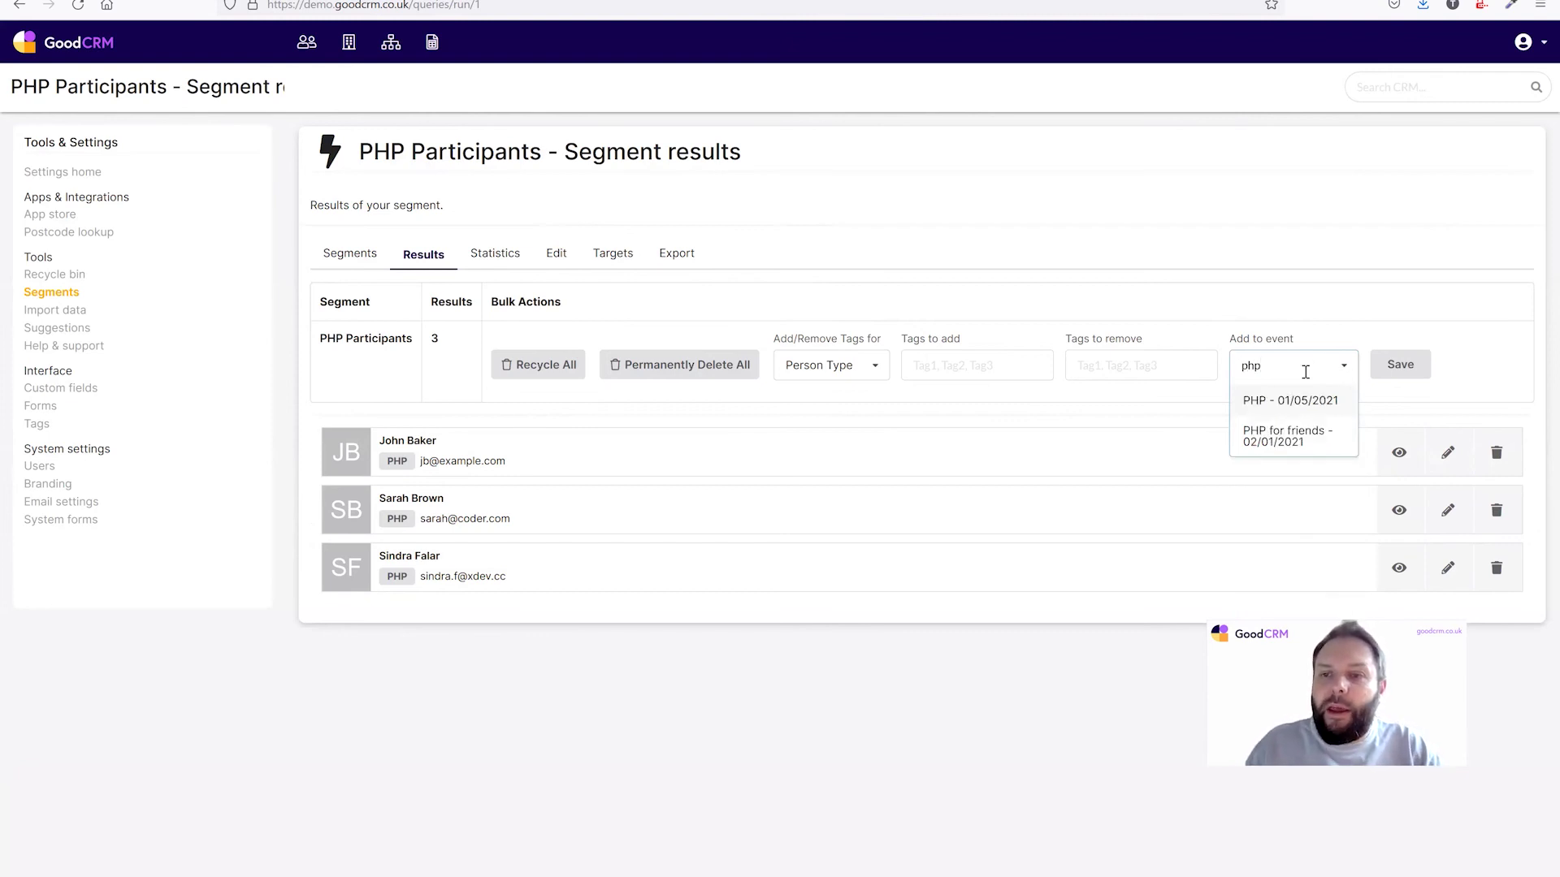
{"action": "left_click", "coordinate": [1277, 409]}
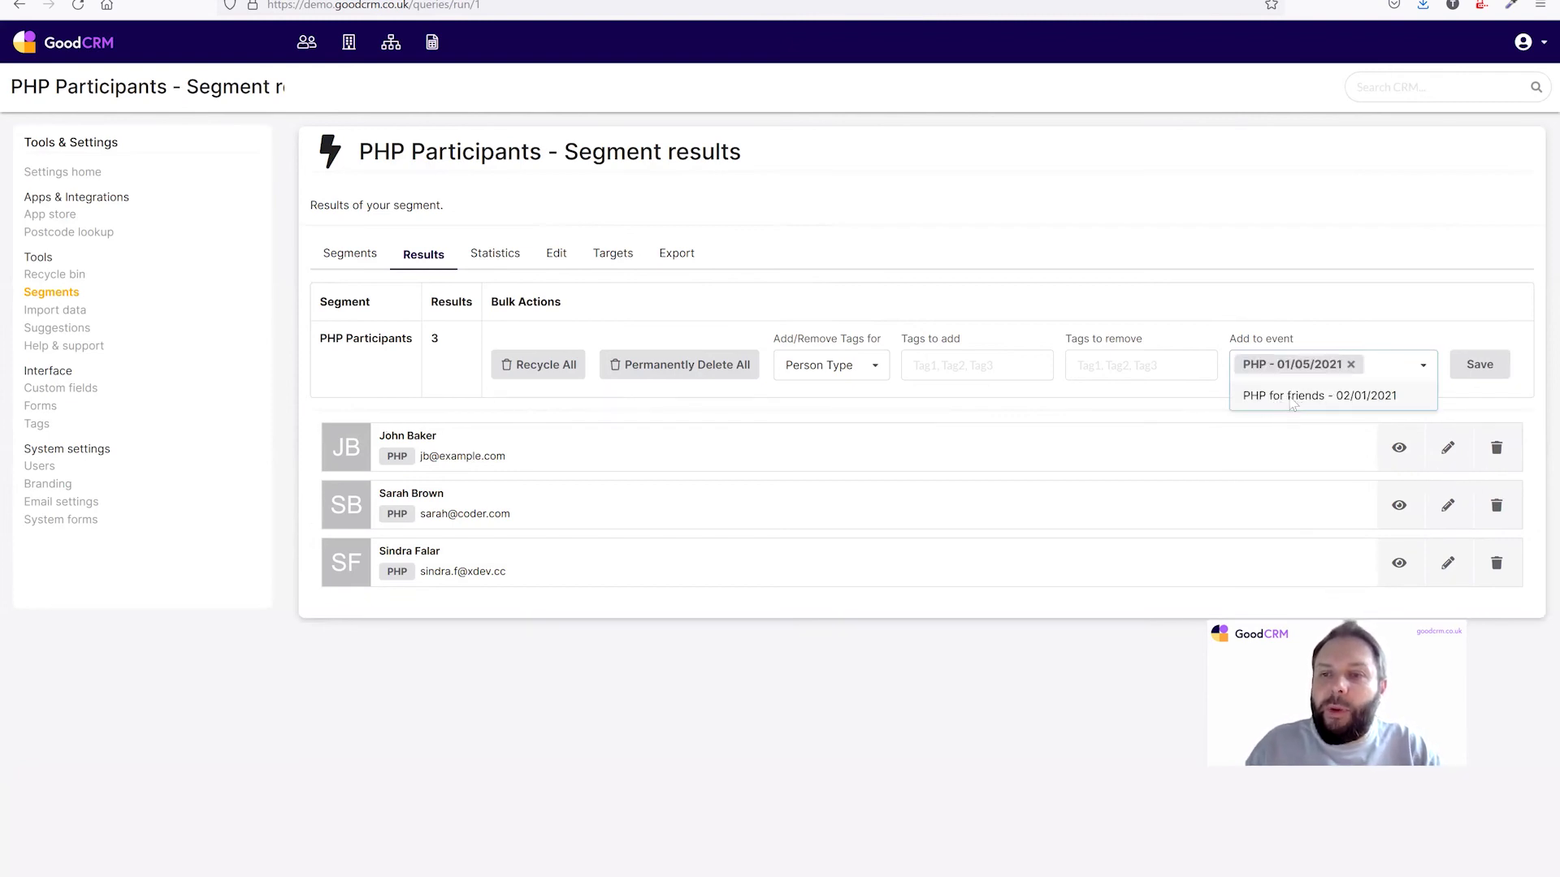
{"action": "left_click", "coordinate": [1292, 404]}
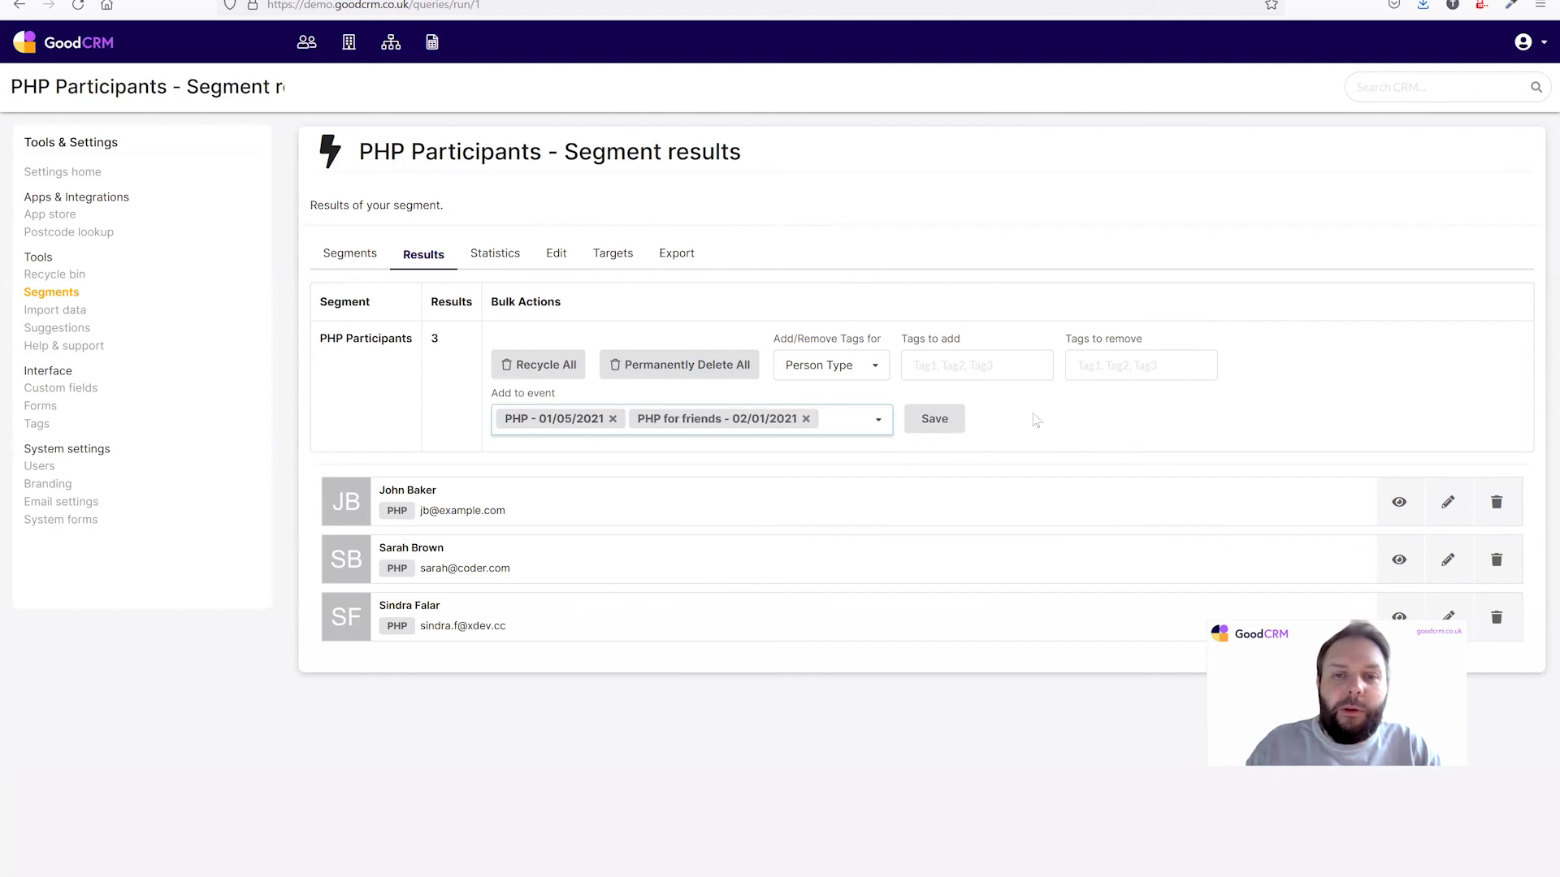
{"action": "left_click", "coordinate": [942, 423]}
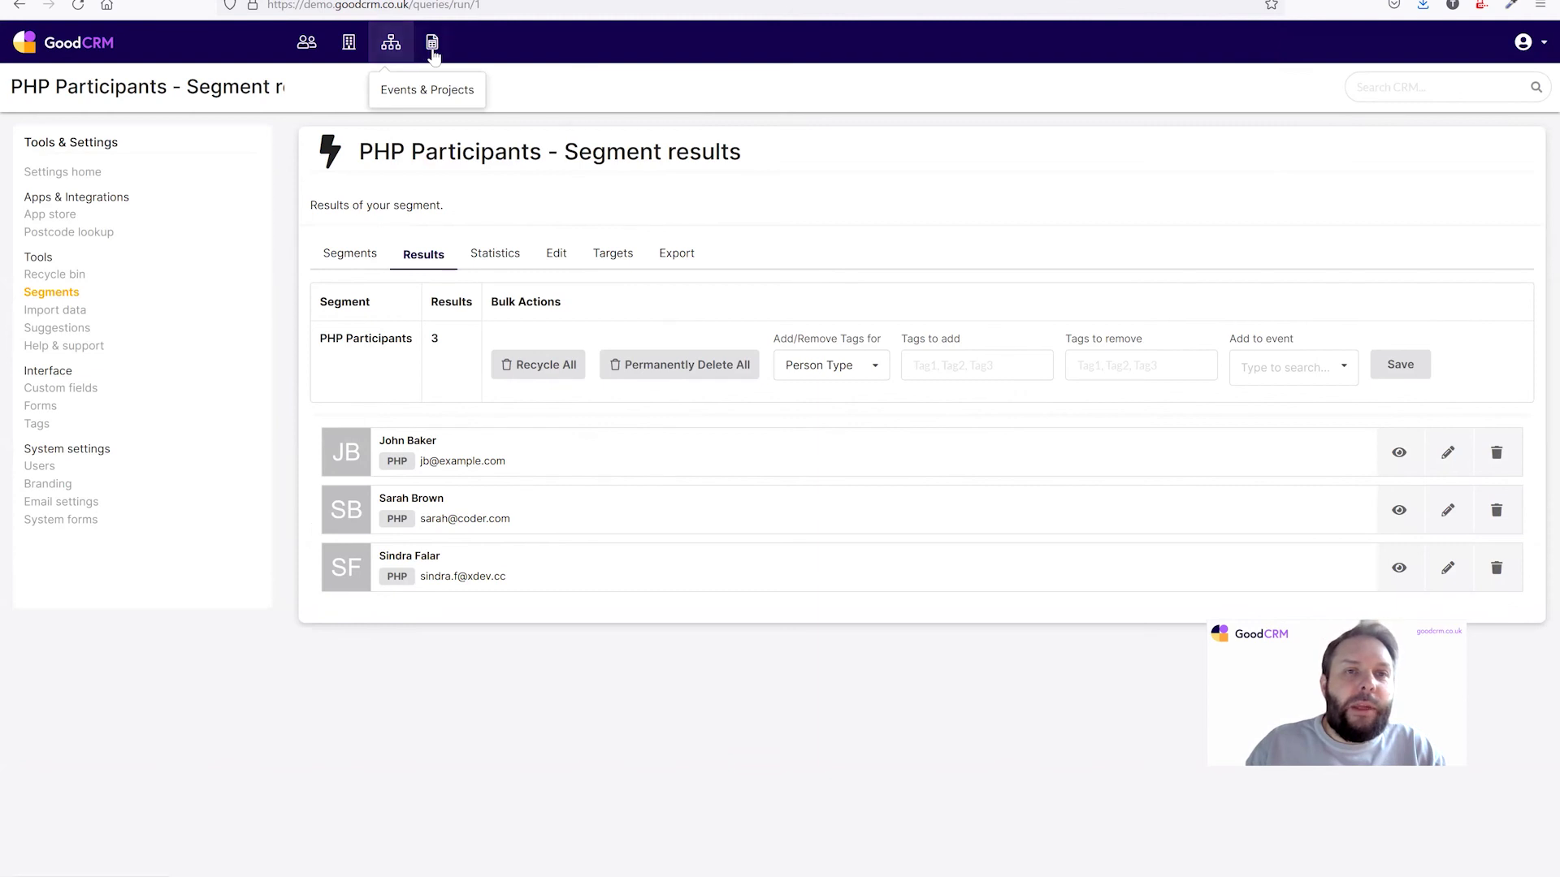
Step: Check the participants of the PHP for friends event in the Events & Projects list
{"action": "left_click", "coordinate": [394, 42]}
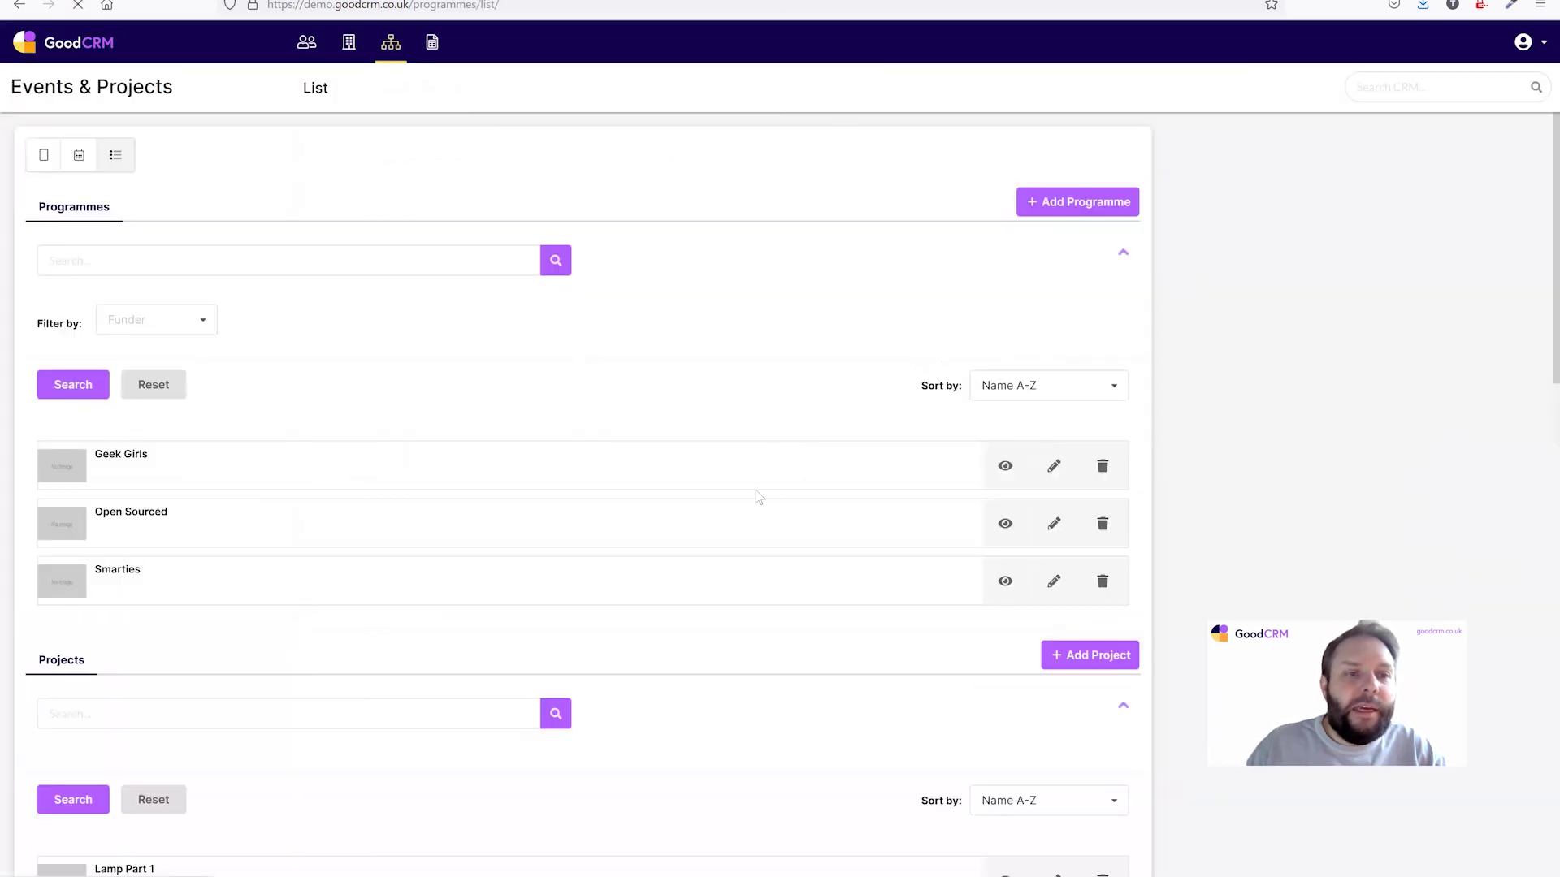
{"action": "scroll", "coordinate": [755, 498], "scroll_direction": "down", "scroll_amount": 5}
{"action": "scroll", "coordinate": [755, 498], "scroll_direction": "down", "scroll_amount": 11}
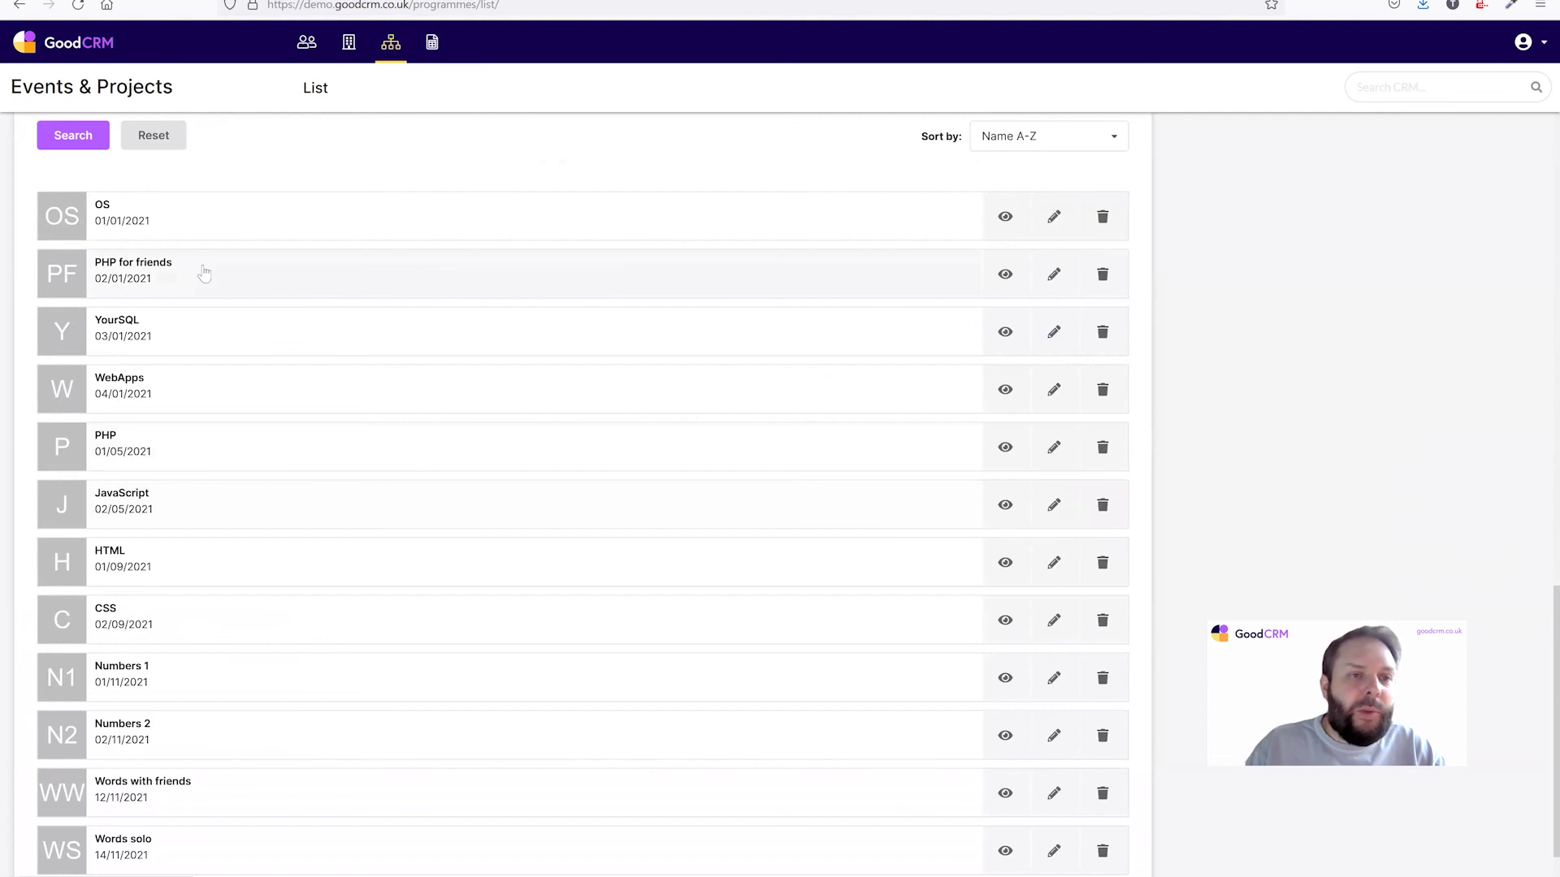
{"action": "left_click", "coordinate": [206, 273]}
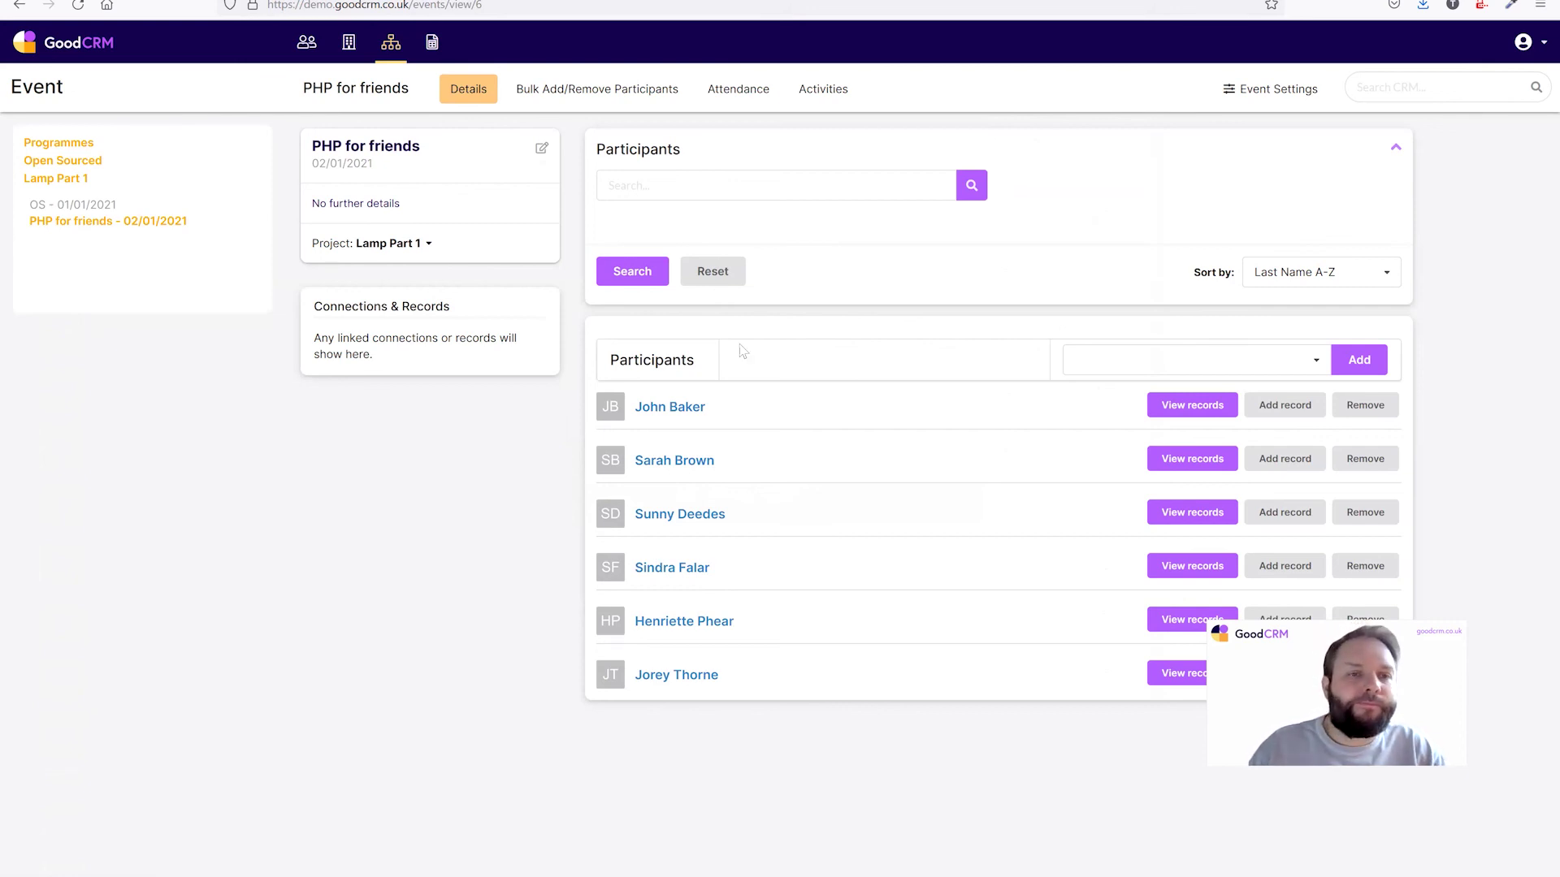
Step: Bulk add the PHP Participants segment to the OS event of 01/01/2021 in the Lamp Part 1 project
{"action": "left_click", "coordinate": [77, 207]}
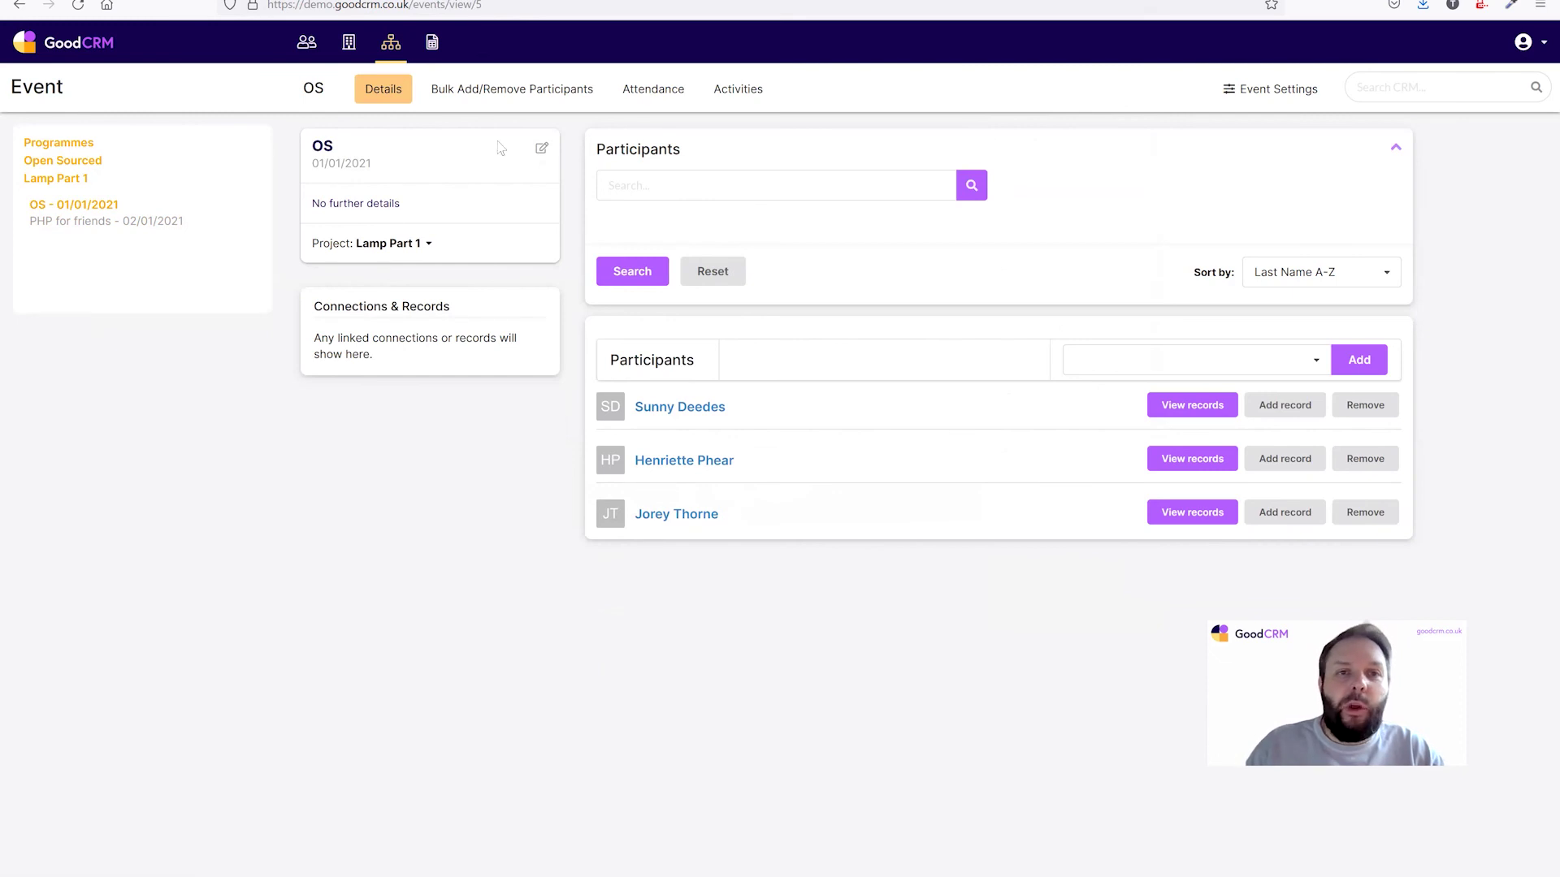
{"action": "left_click", "coordinate": [542, 97]}
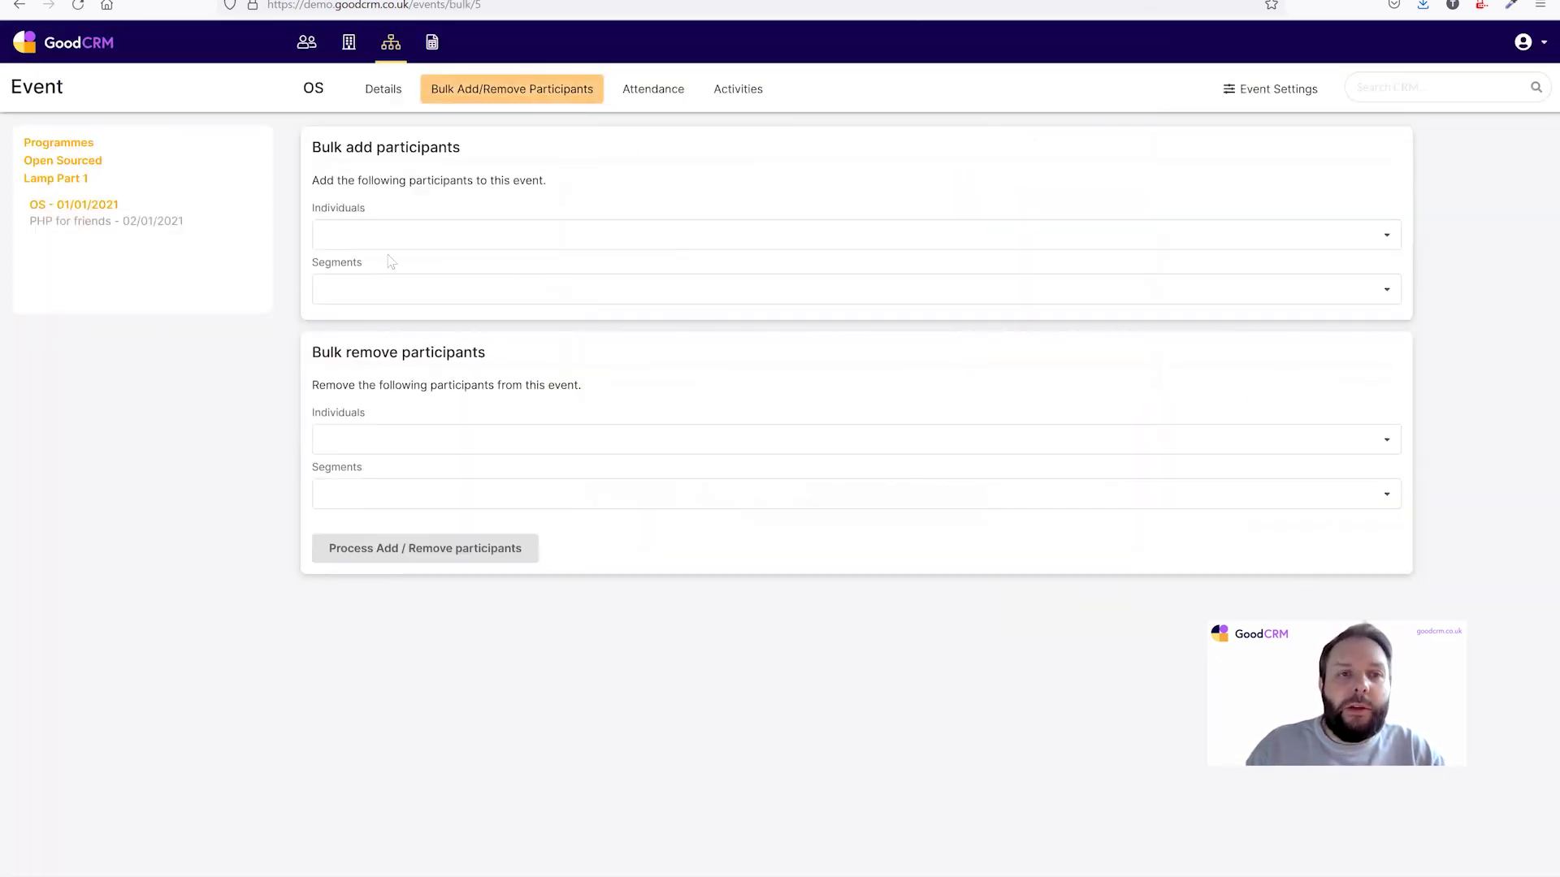
{"action": "left_click", "coordinate": [1386, 290]}
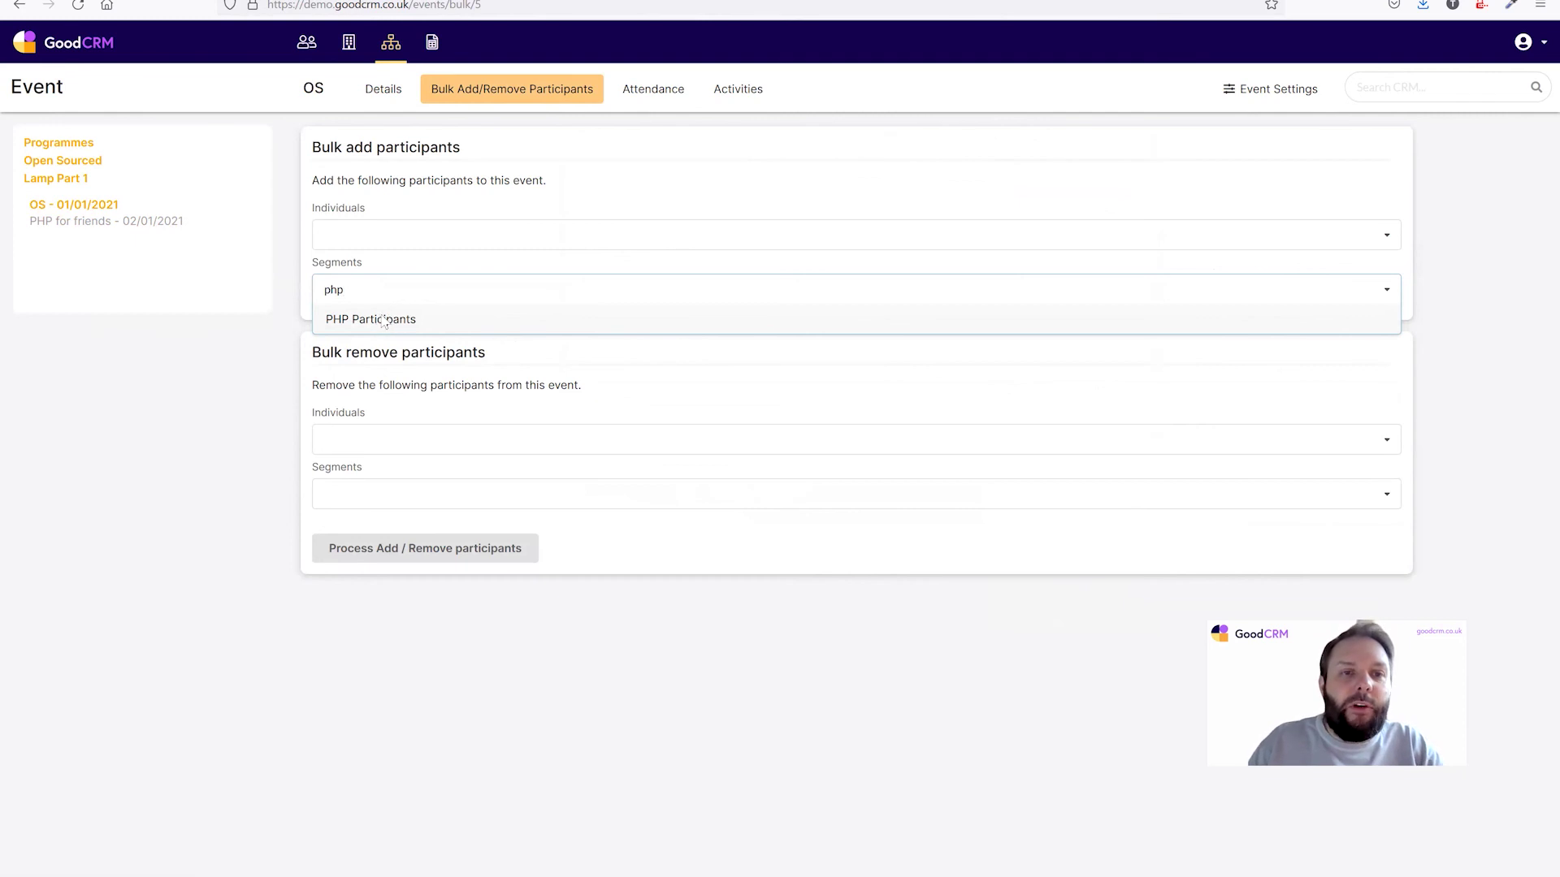
{"action": "left_click", "coordinate": [388, 320]}
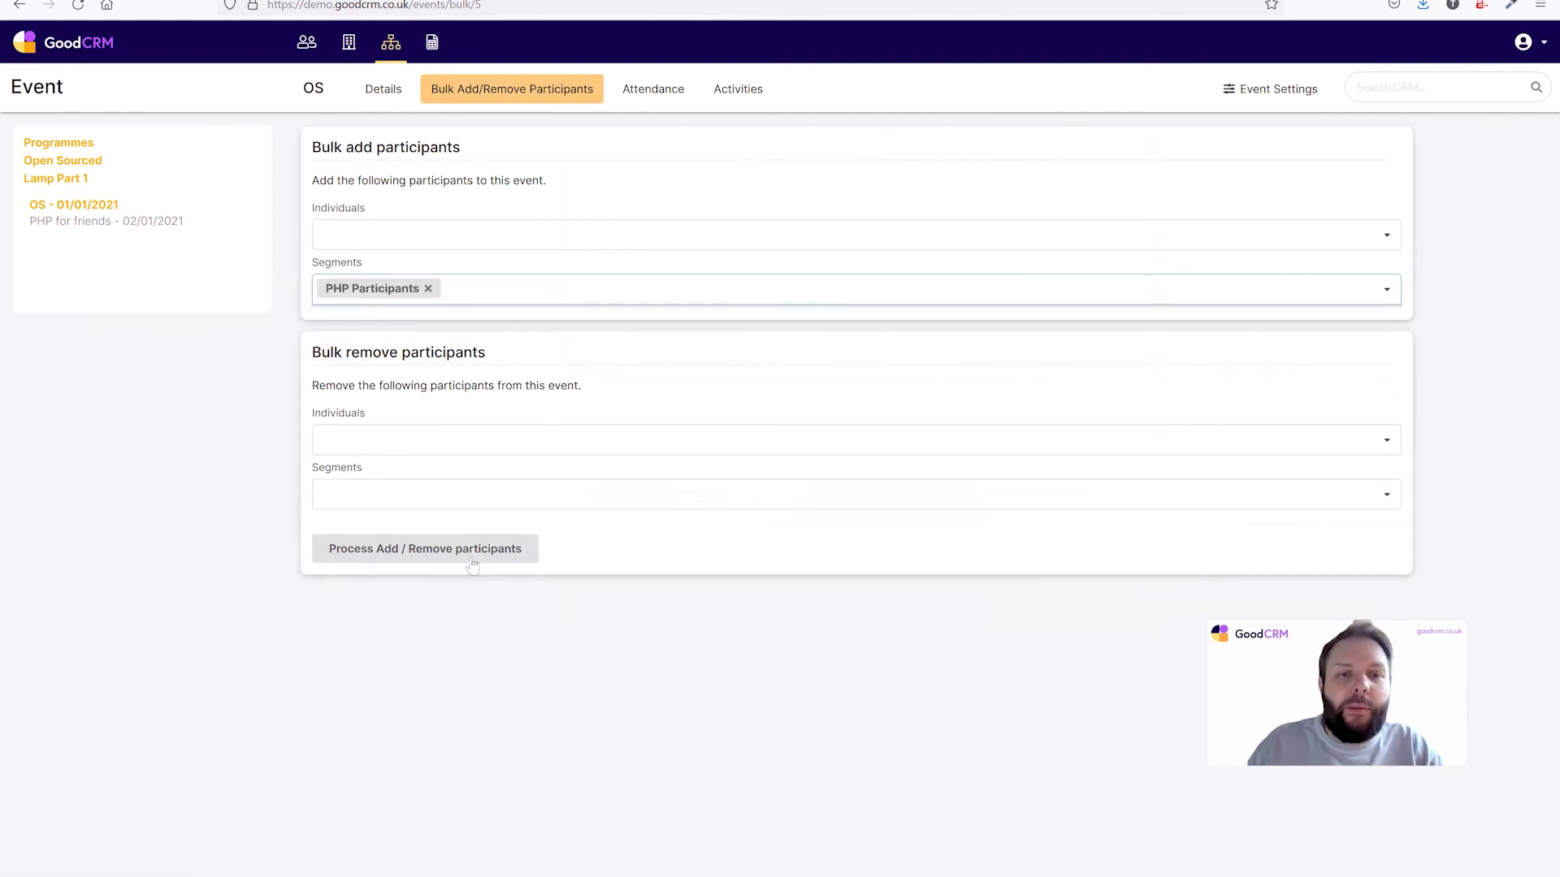
{"action": "left_click", "coordinate": [400, 561]}
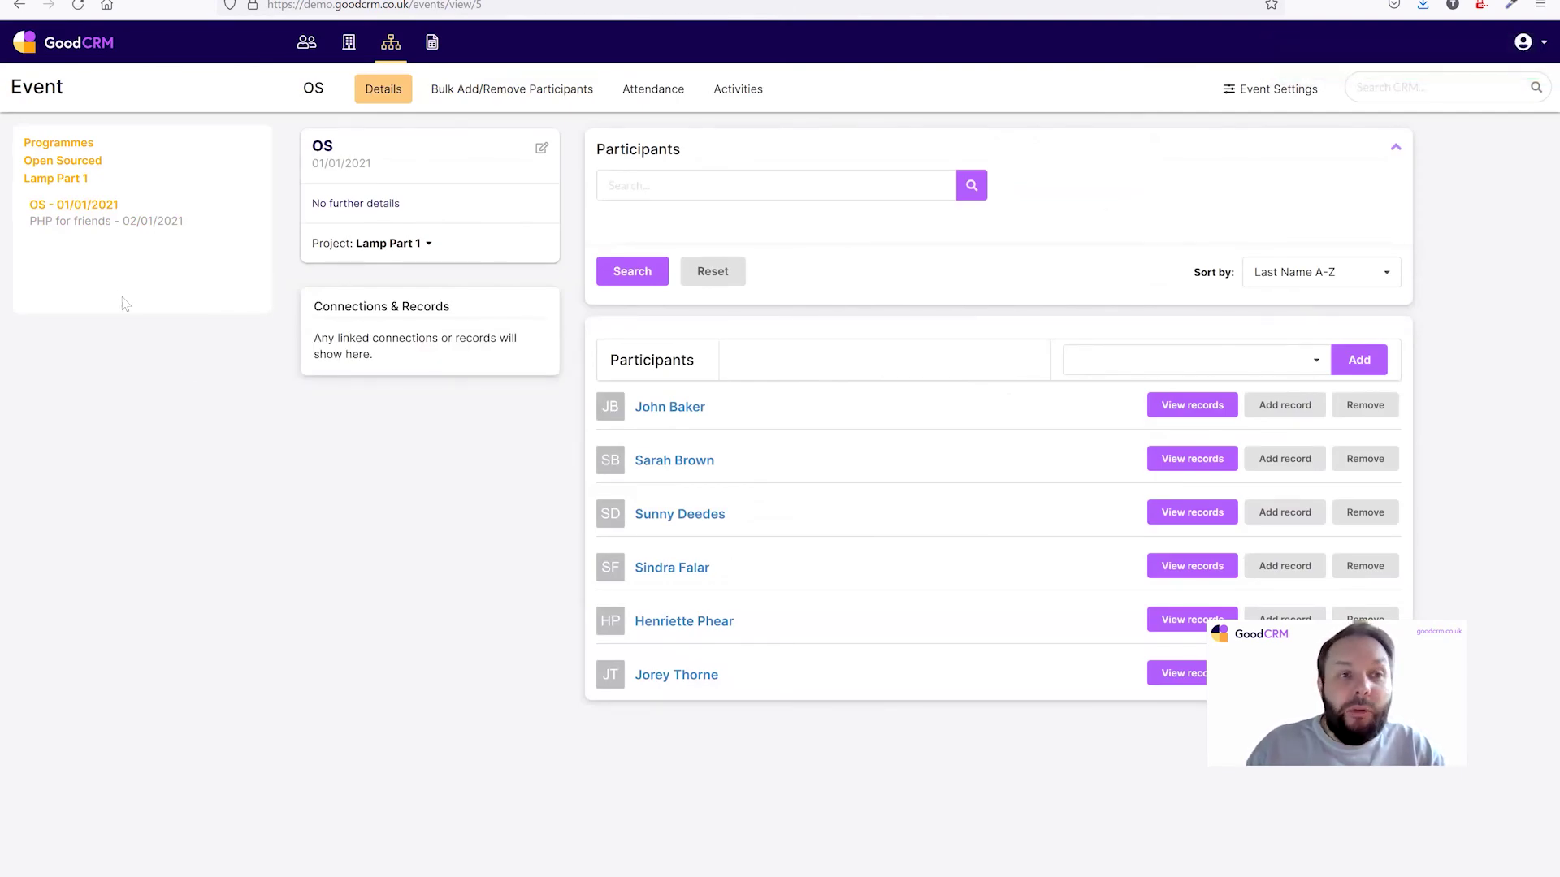
Step: Select the PHP Participants segment for bulk adding to all events of the Code Summer project in the Geek Girls programme
{"action": "left_click", "coordinate": [62, 162]}
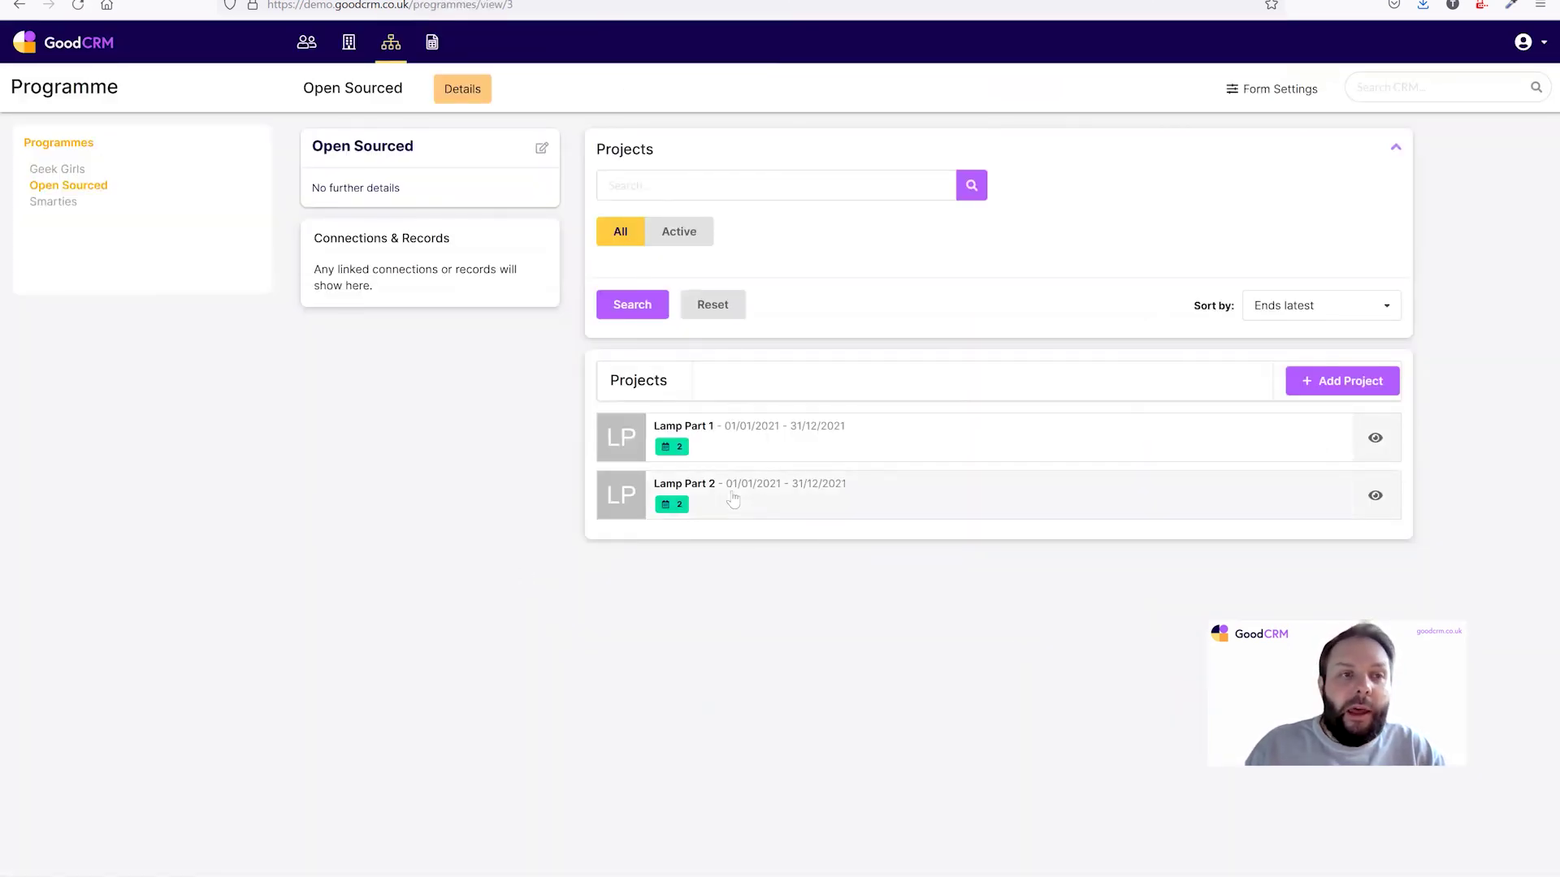
{"action": "left_click", "coordinate": [57, 171]}
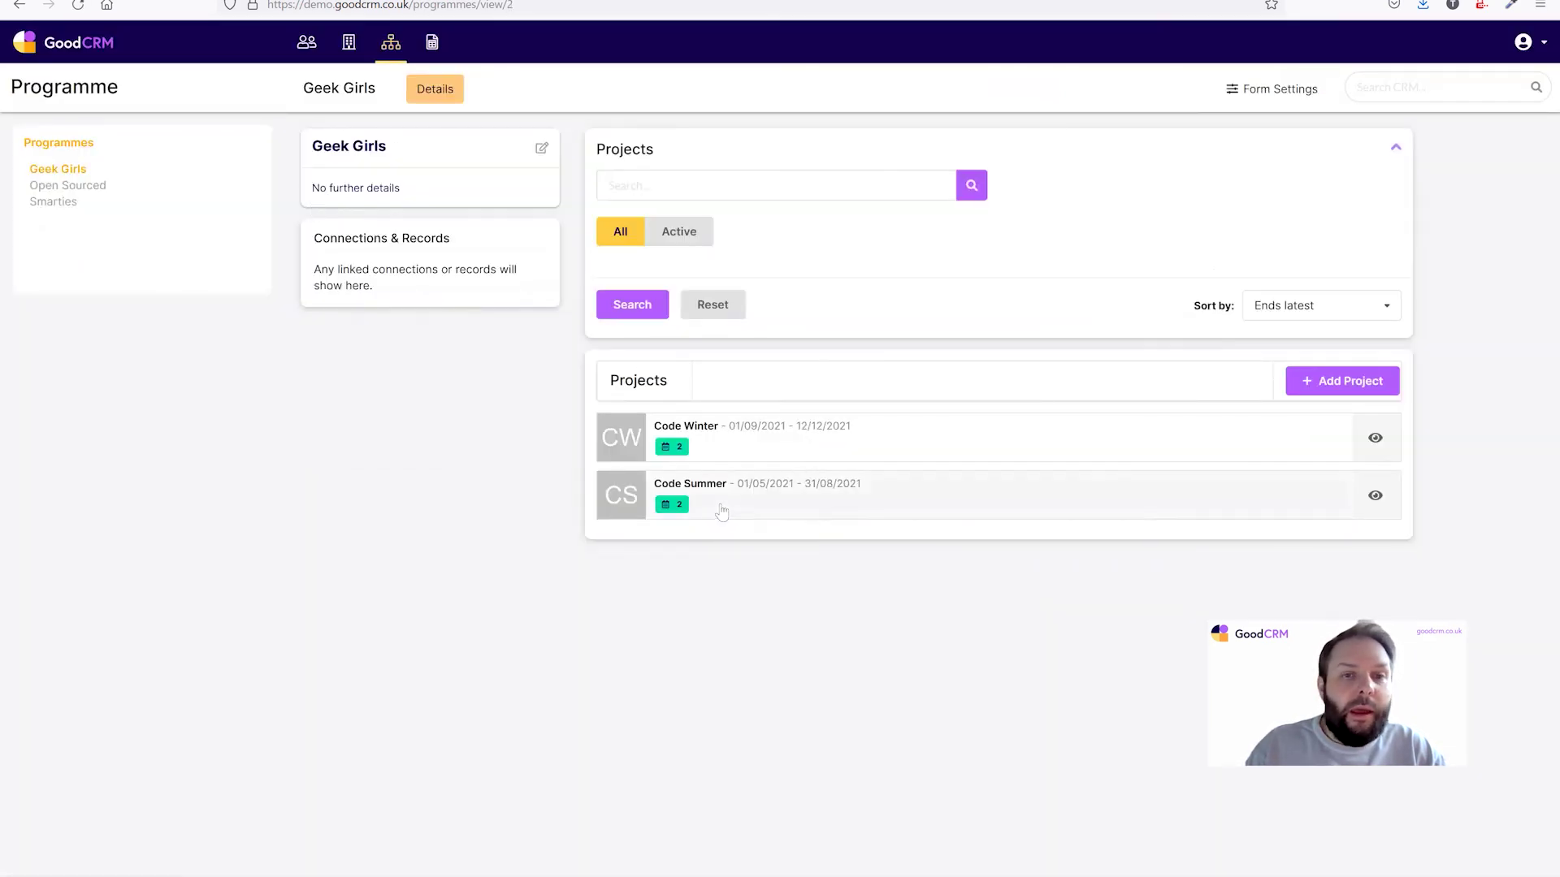
{"action": "left_click", "coordinate": [739, 508]}
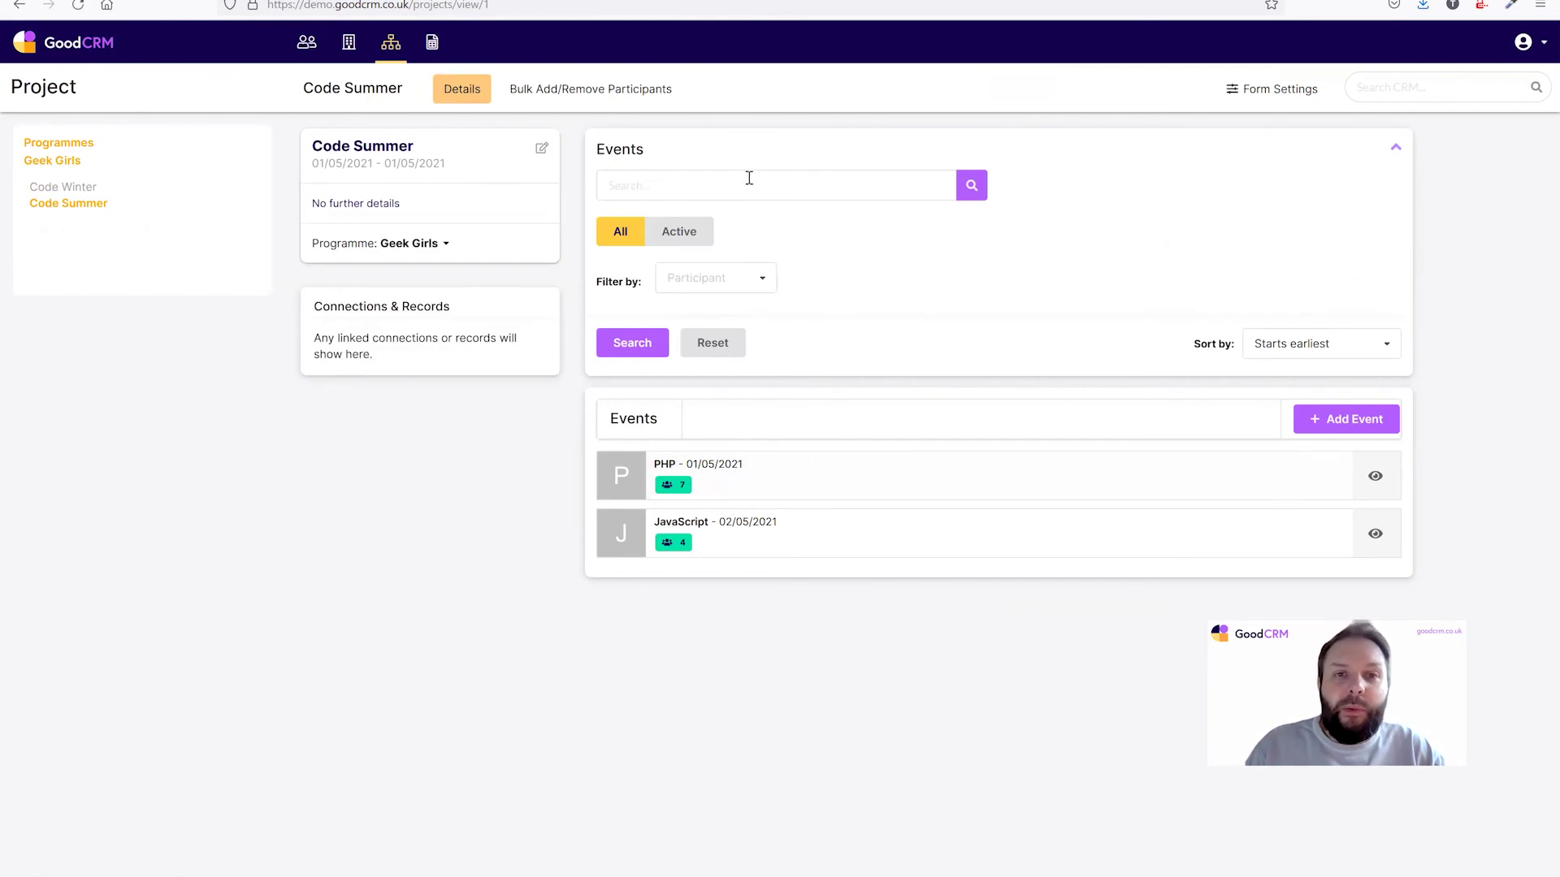
{"action": "left_click", "coordinate": [601, 91]}
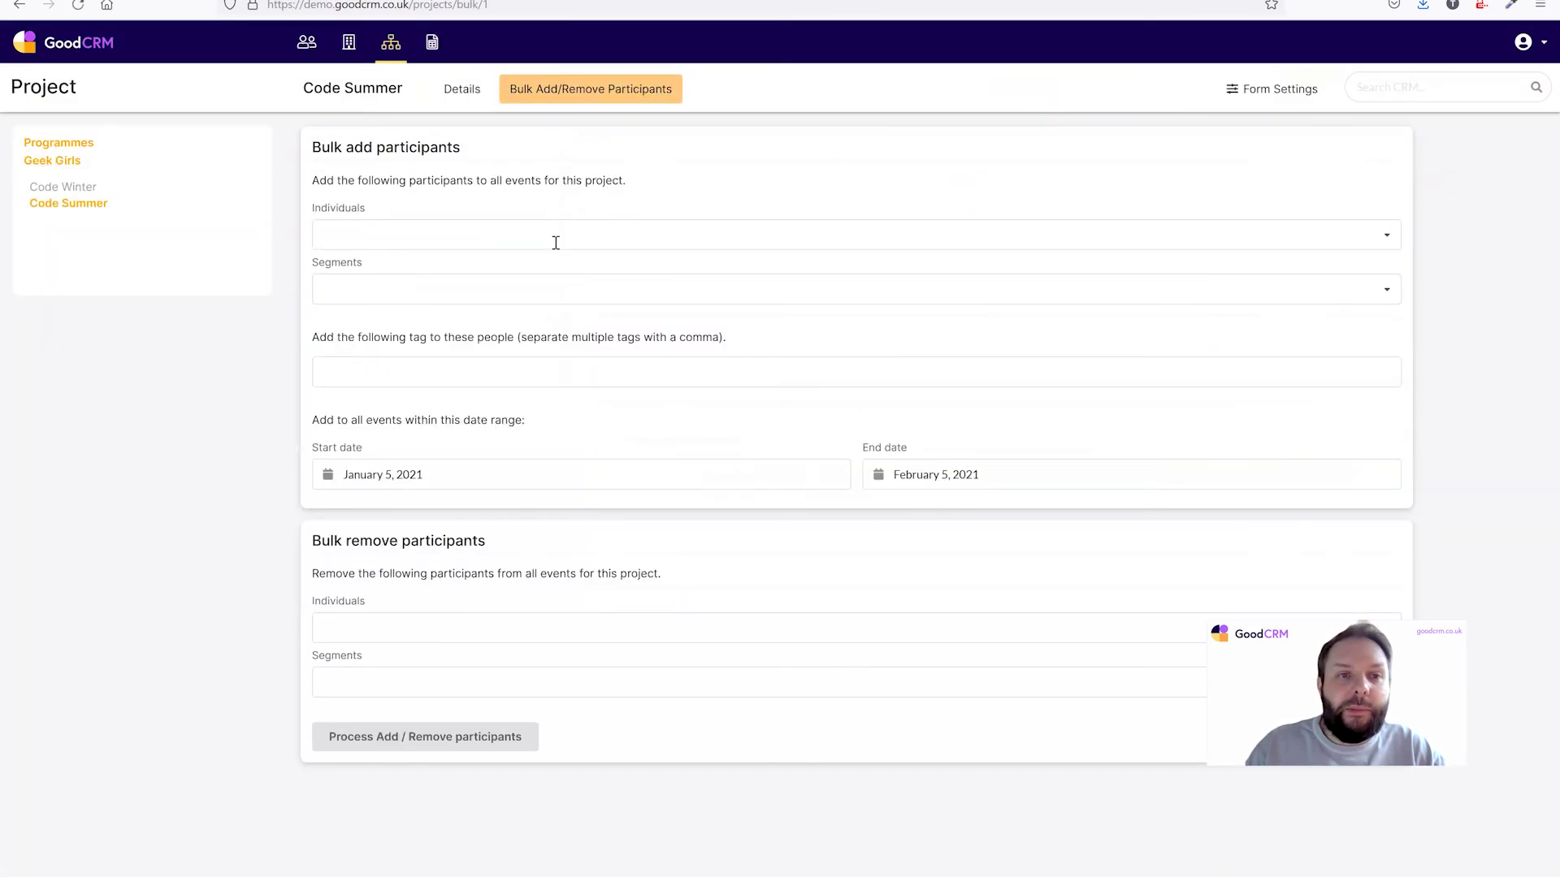
{"action": "left_click", "coordinate": [1387, 290]}
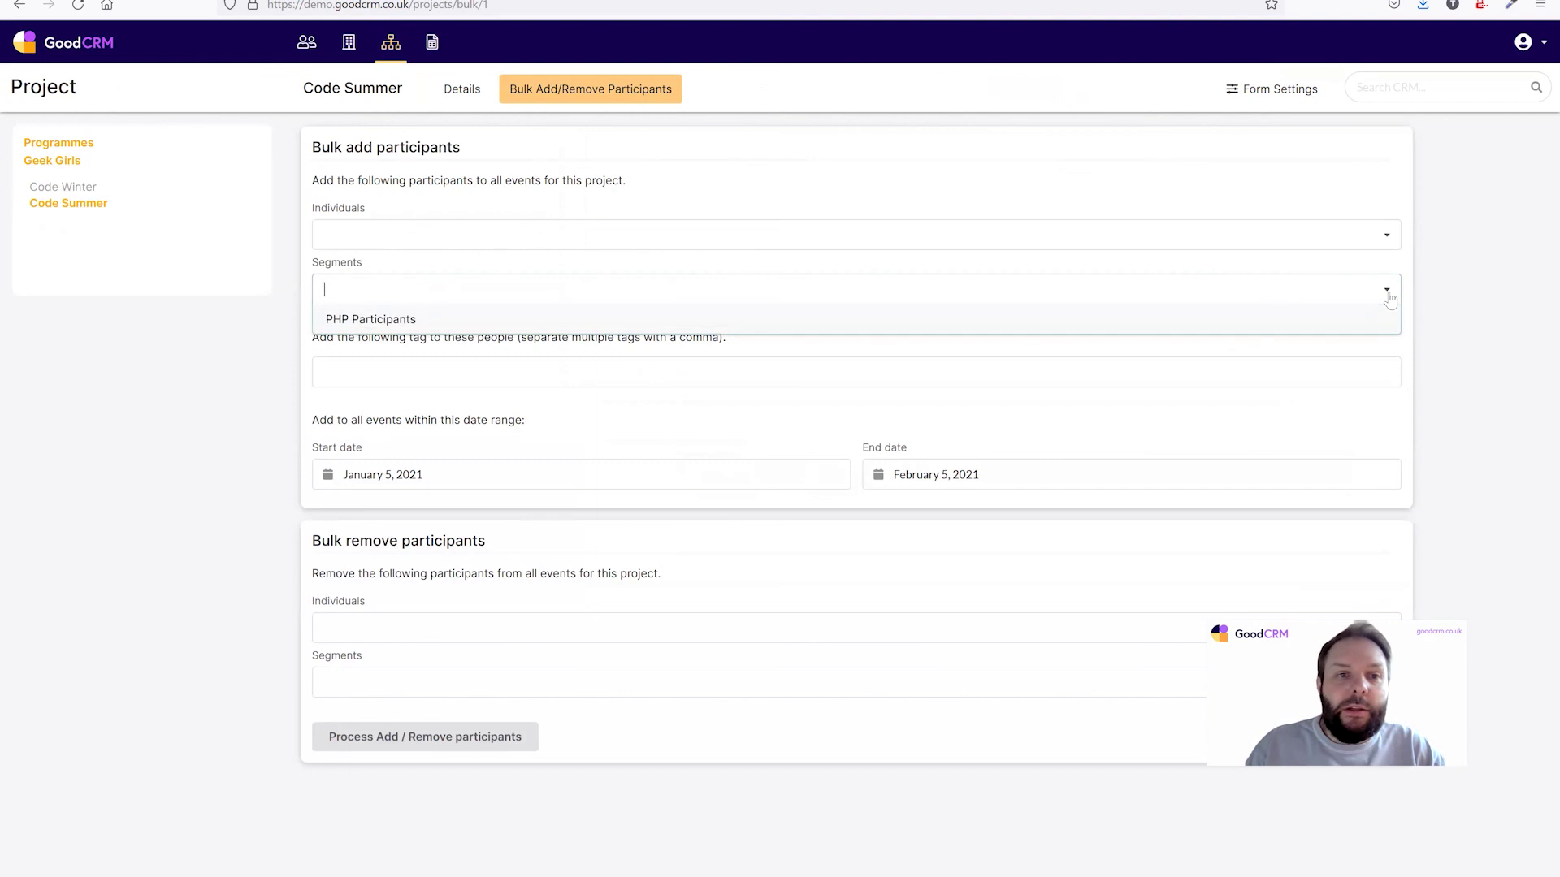
{"action": "left_click", "coordinate": [358, 327]}
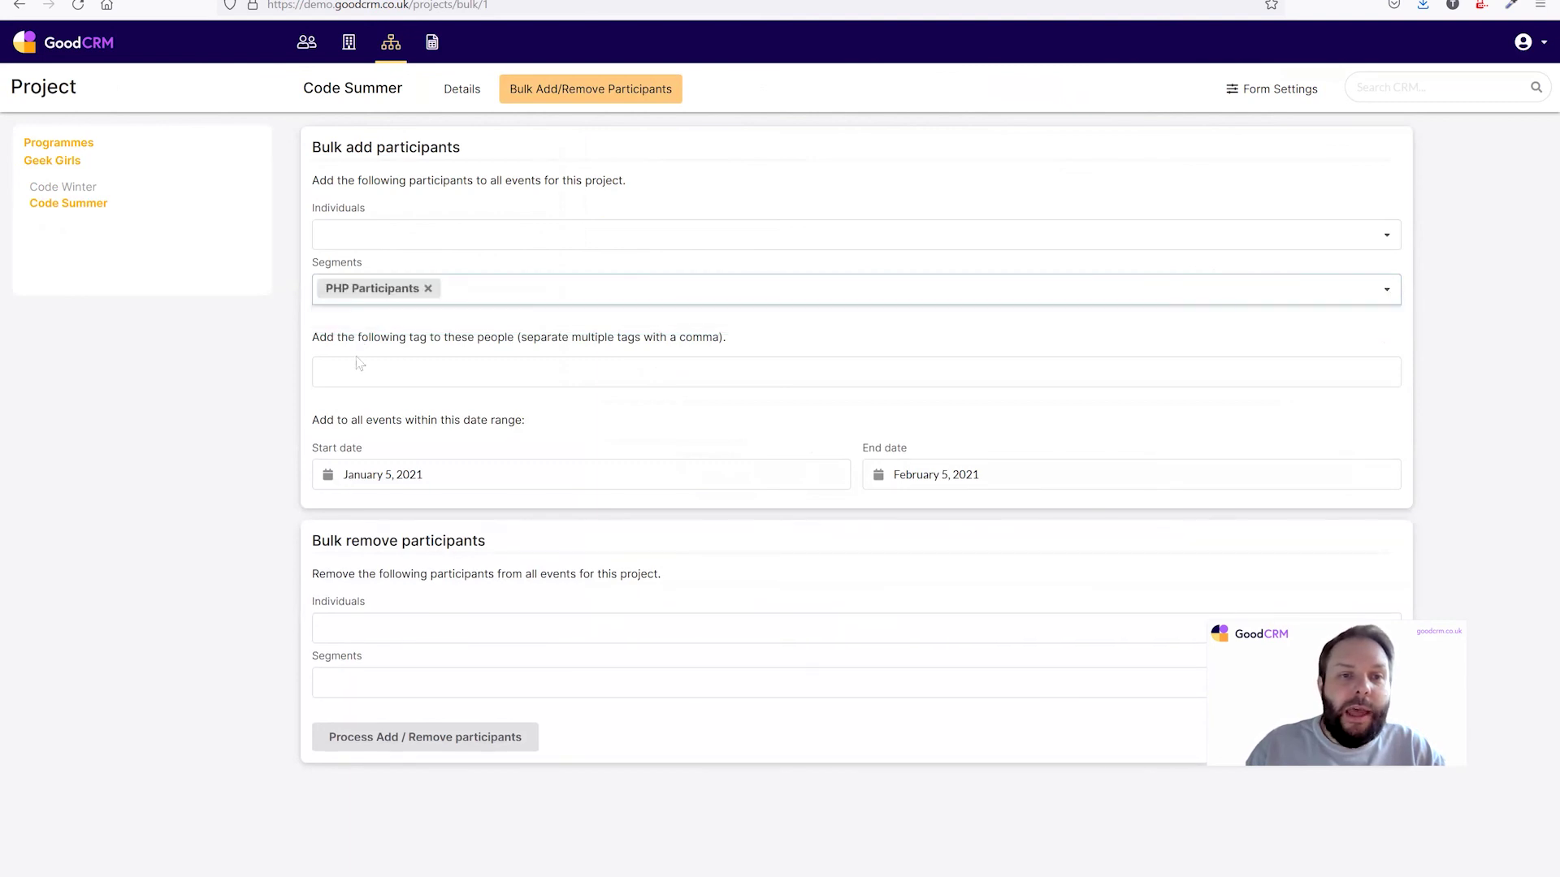